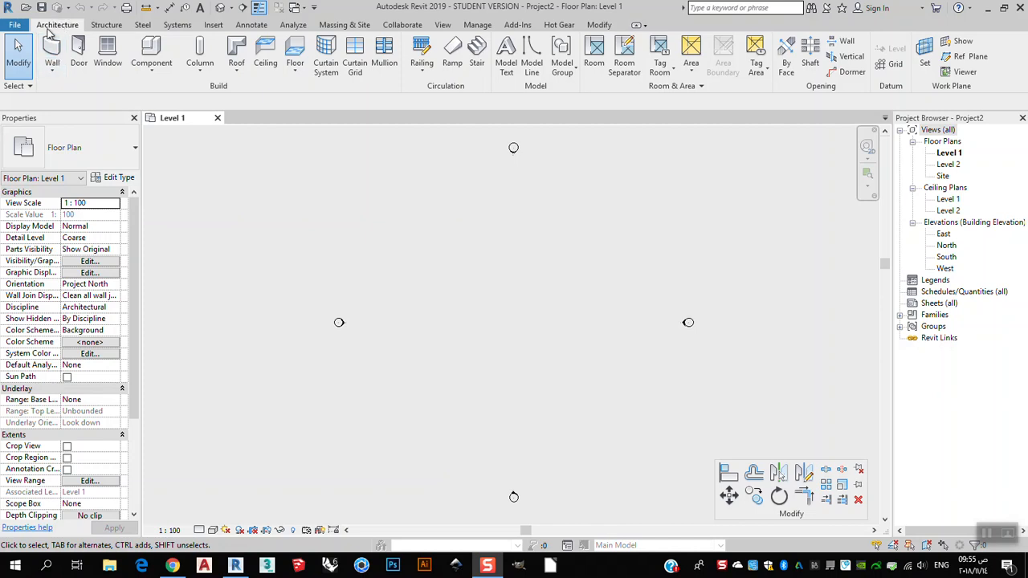
left_click(53, 64)
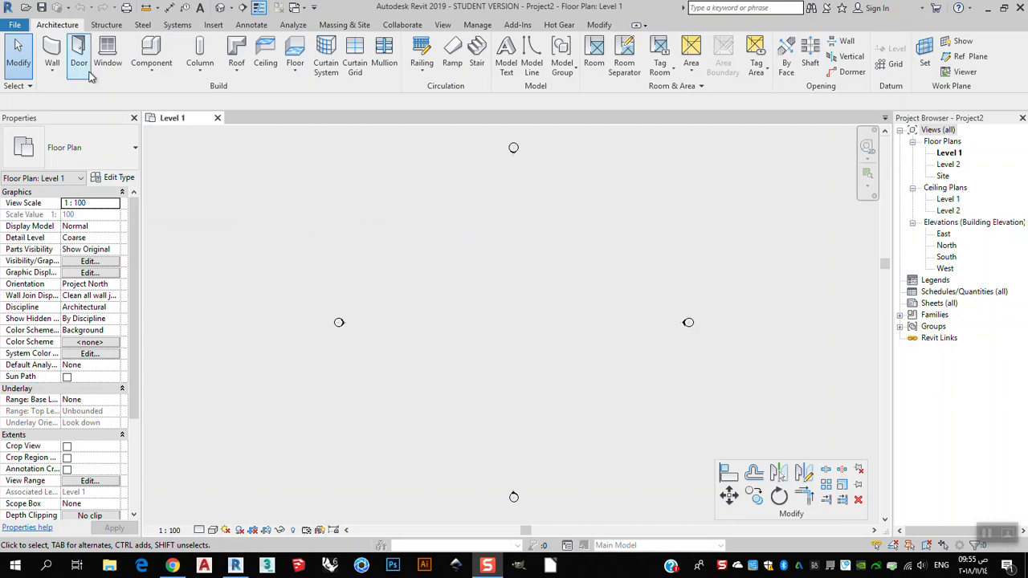
left_click(51, 53)
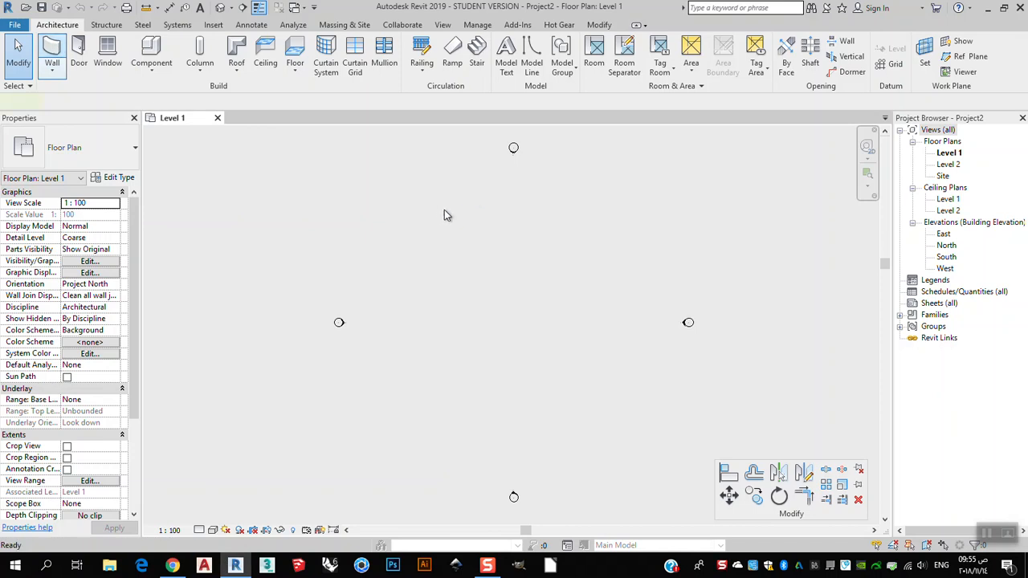
left_click(463, 216)
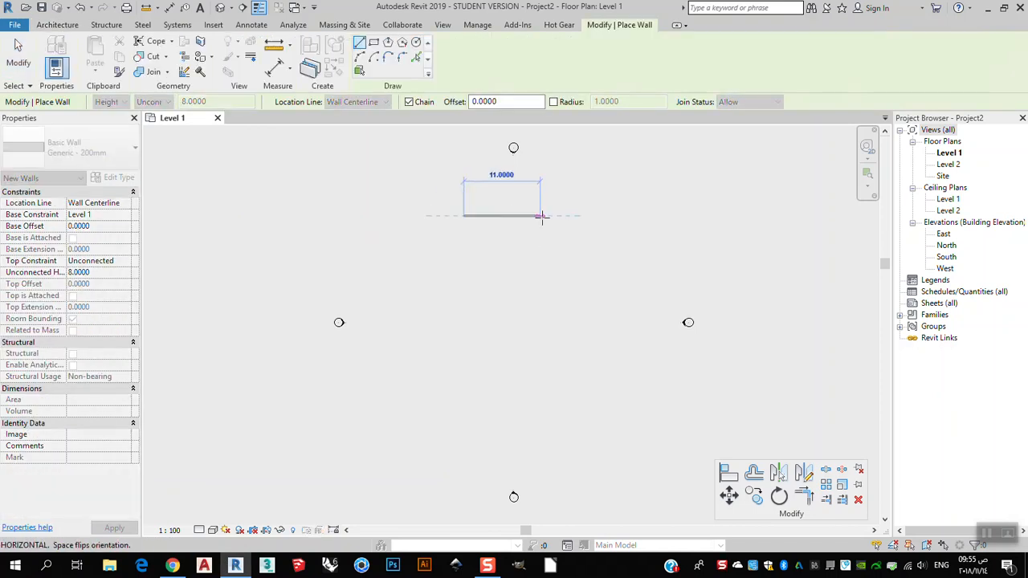
scroll(547, 219, "up", 2)
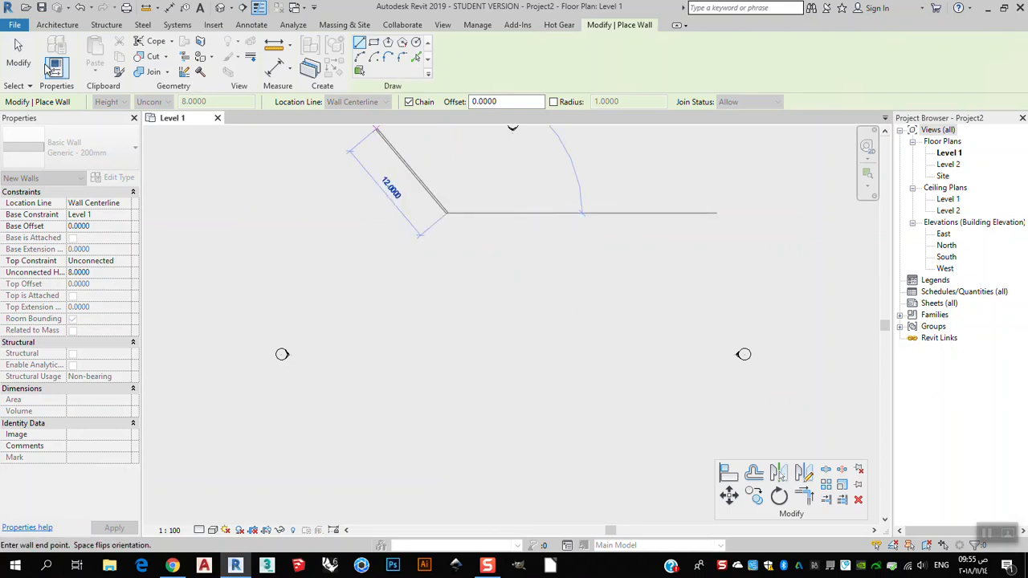
left_click(21, 58)
Draw a rectangle of Generic - 200mm walls about 15.8 by 17.8 m between the elevation markers
left_click(53, 53)
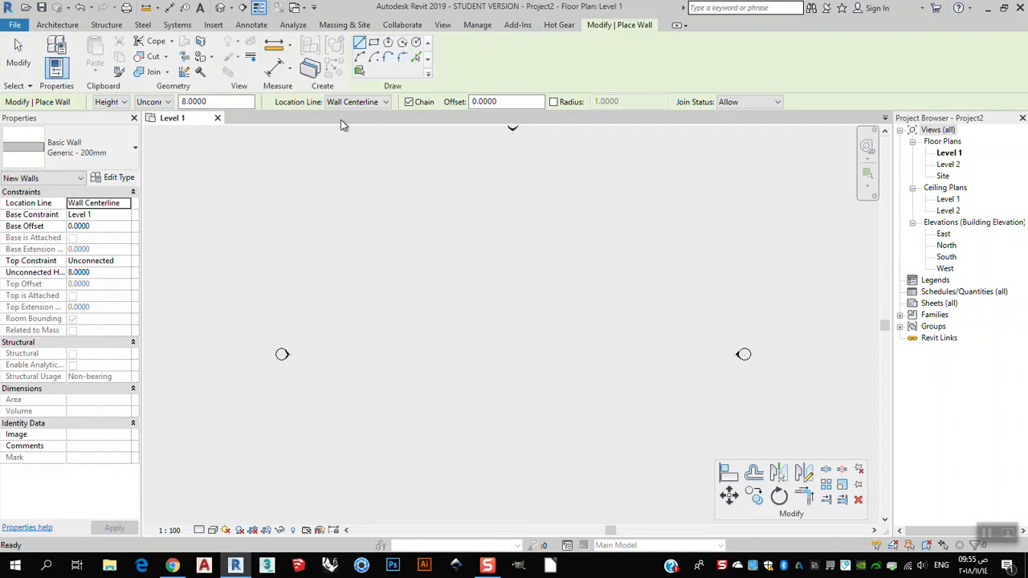
left_click(374, 41)
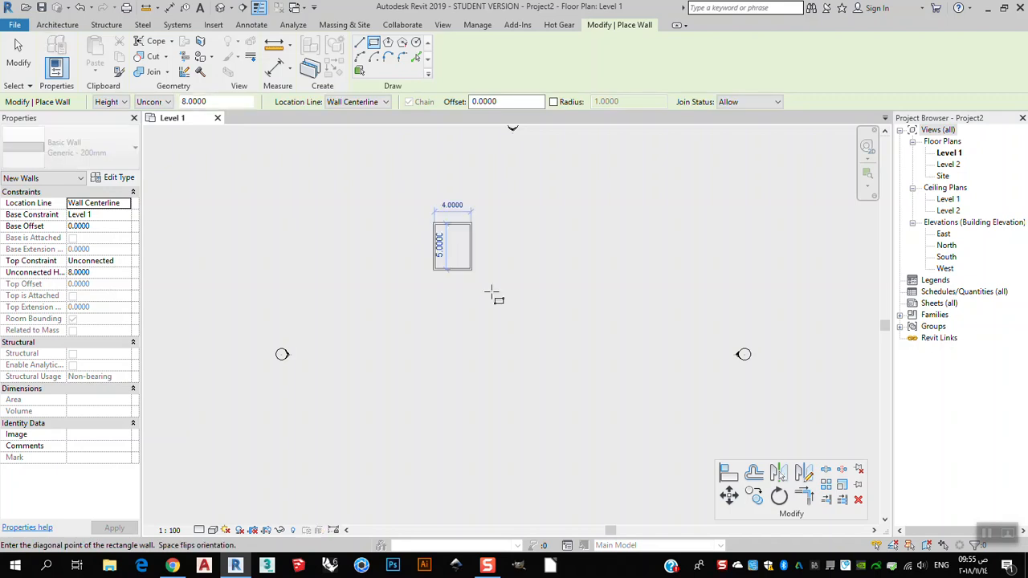
left_click(581, 388)
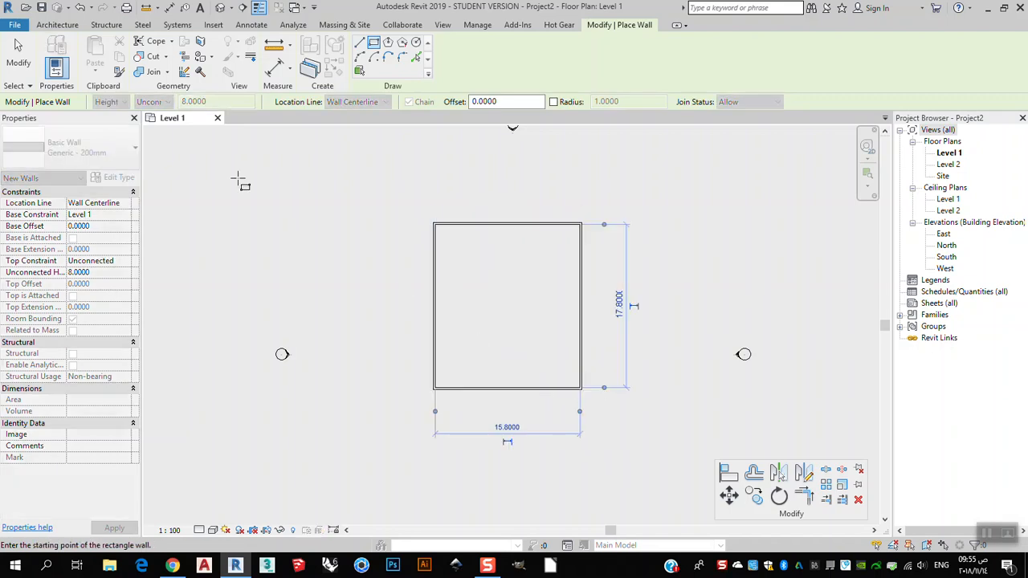
left_click(18, 56)
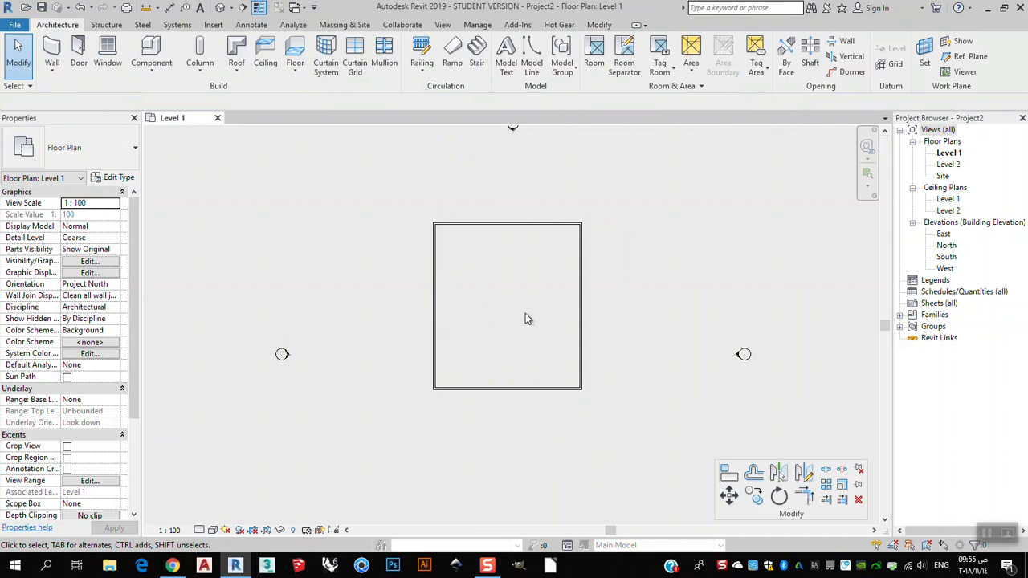
Open the default 3D view and change its visual style to Shaded
left_click(219, 8)
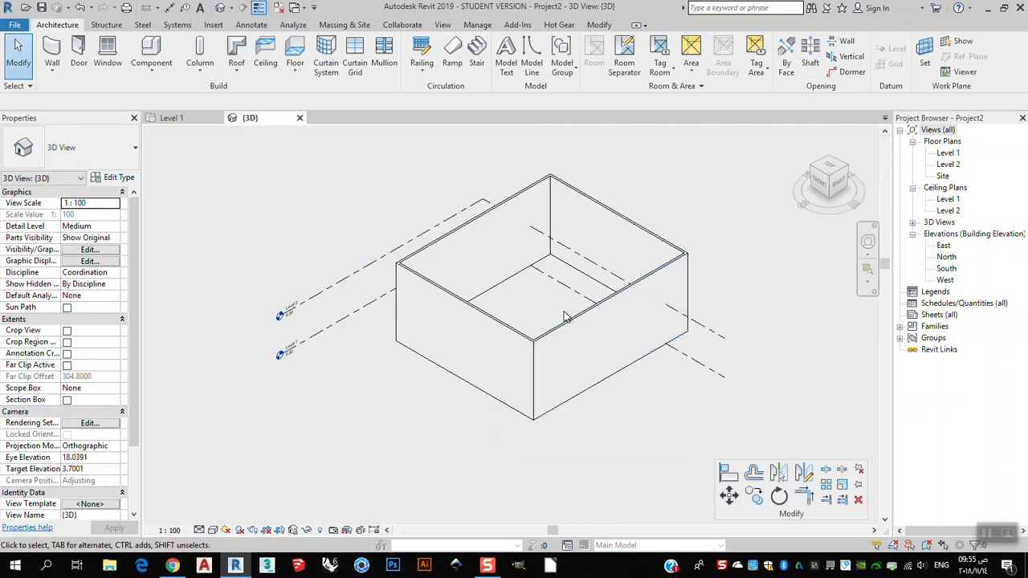
left_click(216, 535)
left_click(245, 477)
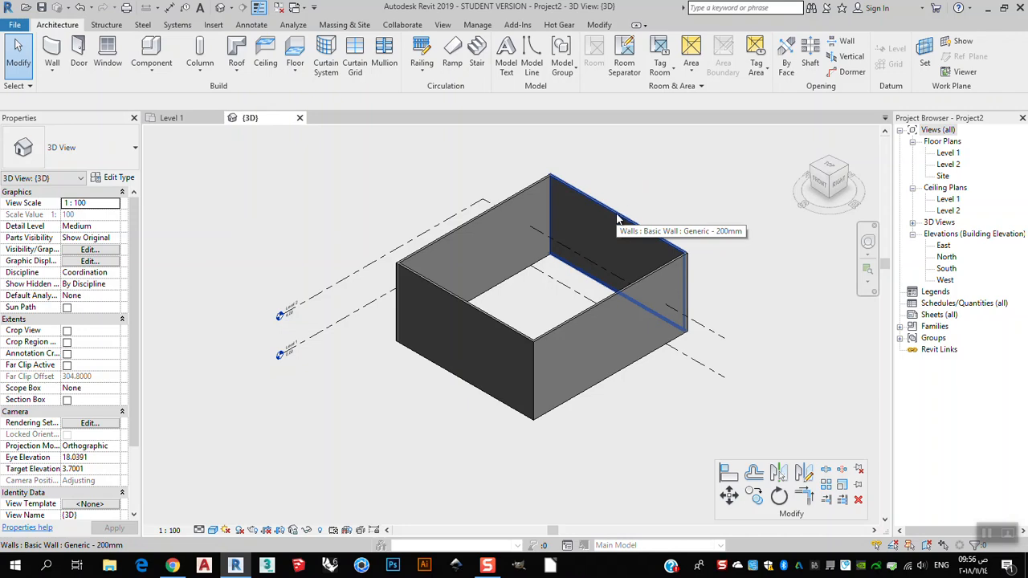
Select the whole chain of four walls and set their top constraint to Up to level: Level 2
key("Tab")
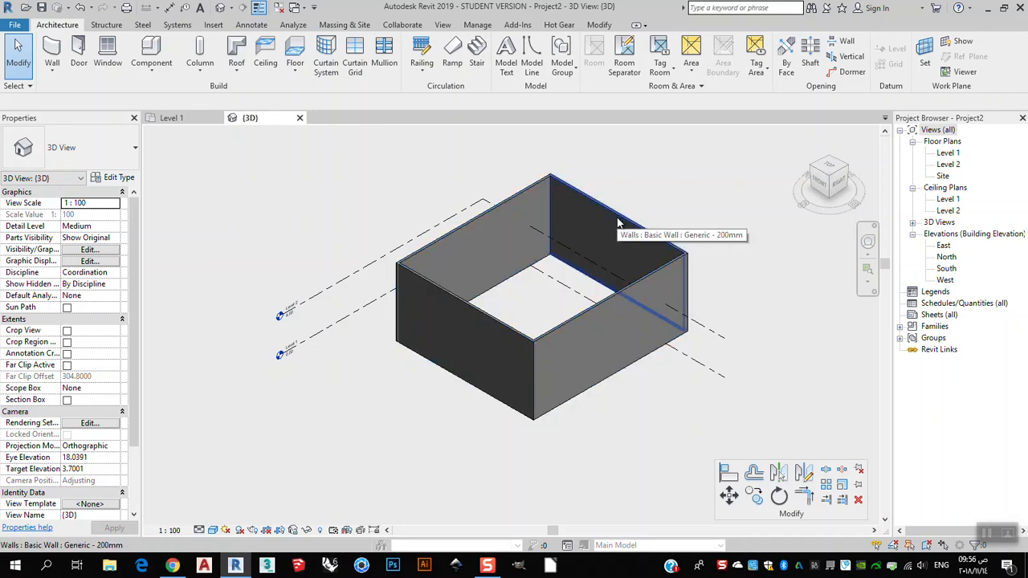
key("Tab")
key("Tab")
key("Tab")
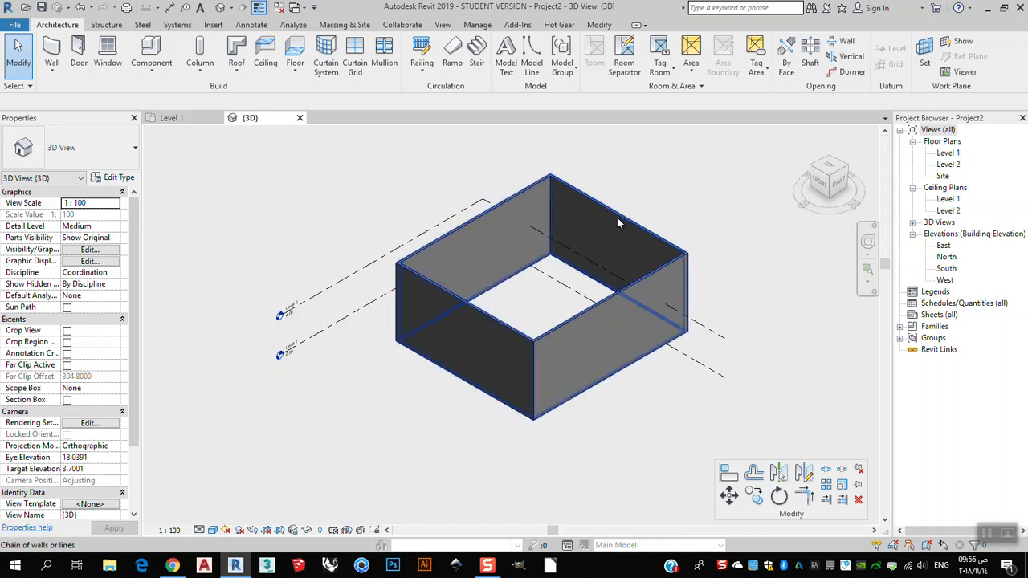
key("Tab")
key("Tab")
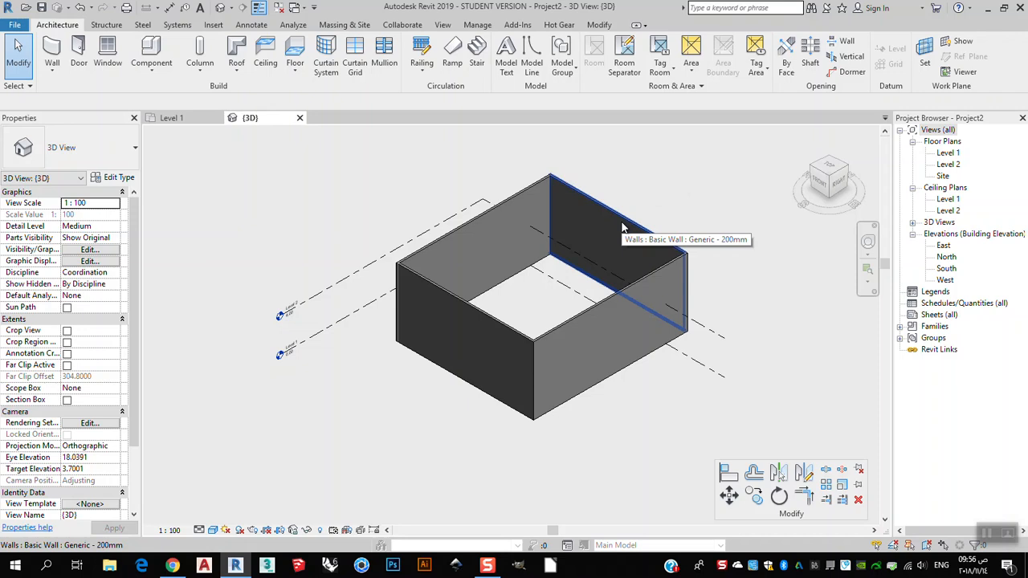
key("Tab")
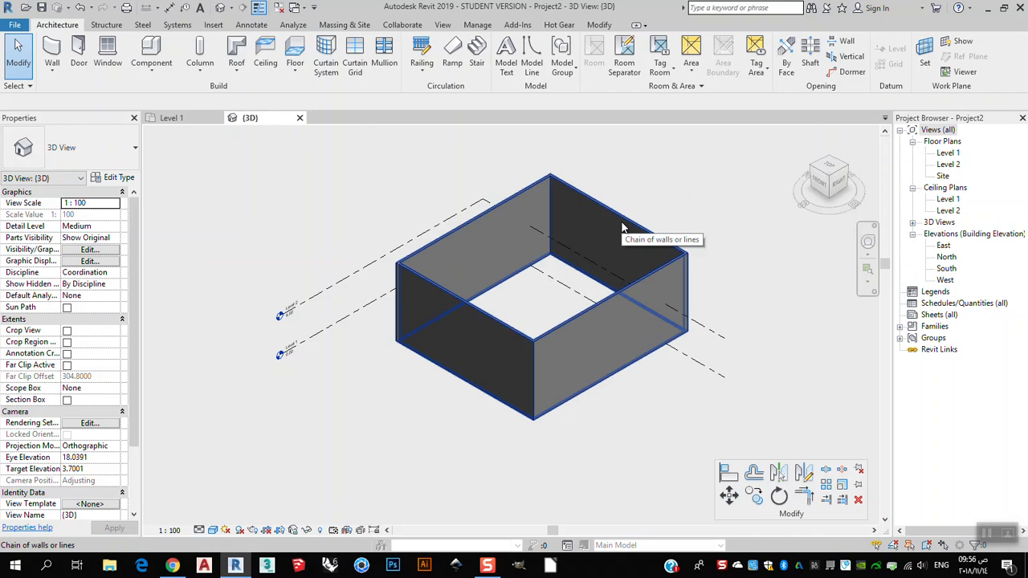
left_click(623, 229)
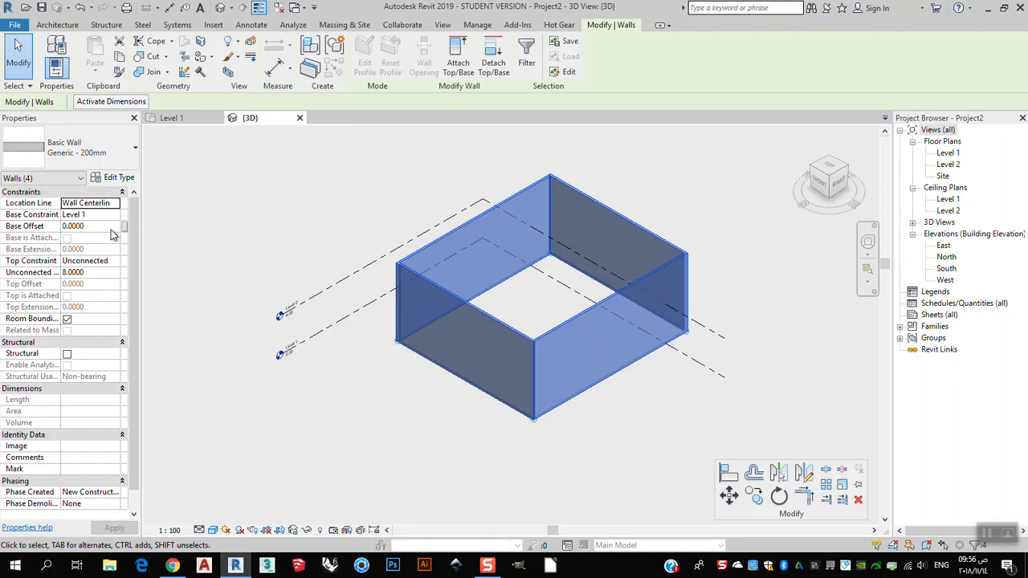
left_click(111, 263)
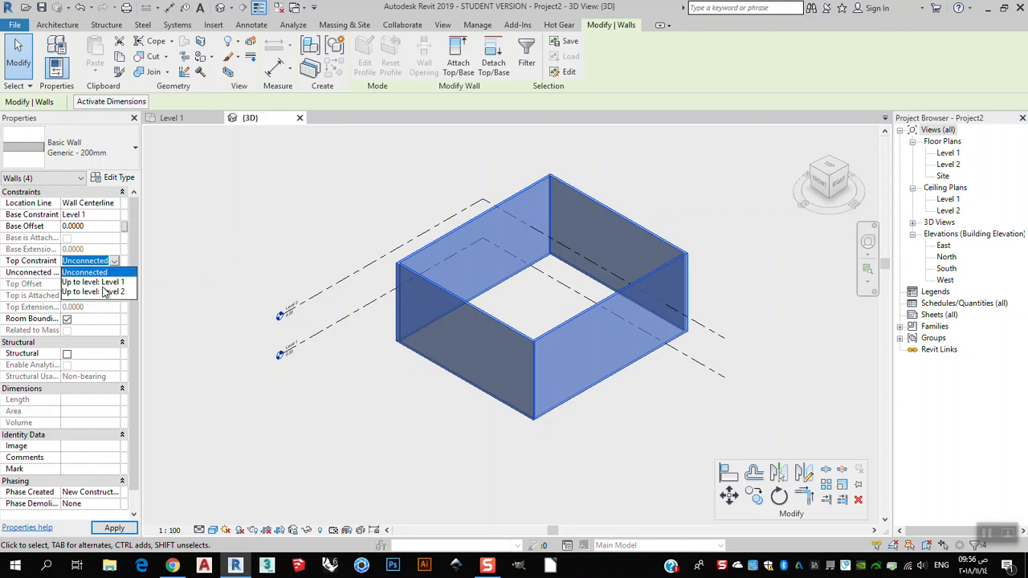
left_click(118, 293)
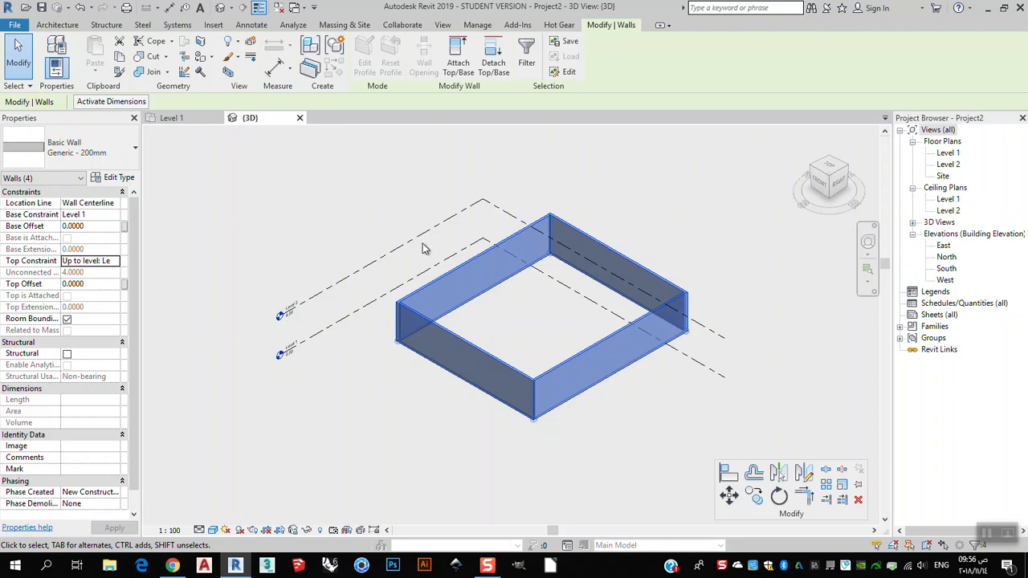
scroll(294, 364, "up", 5)
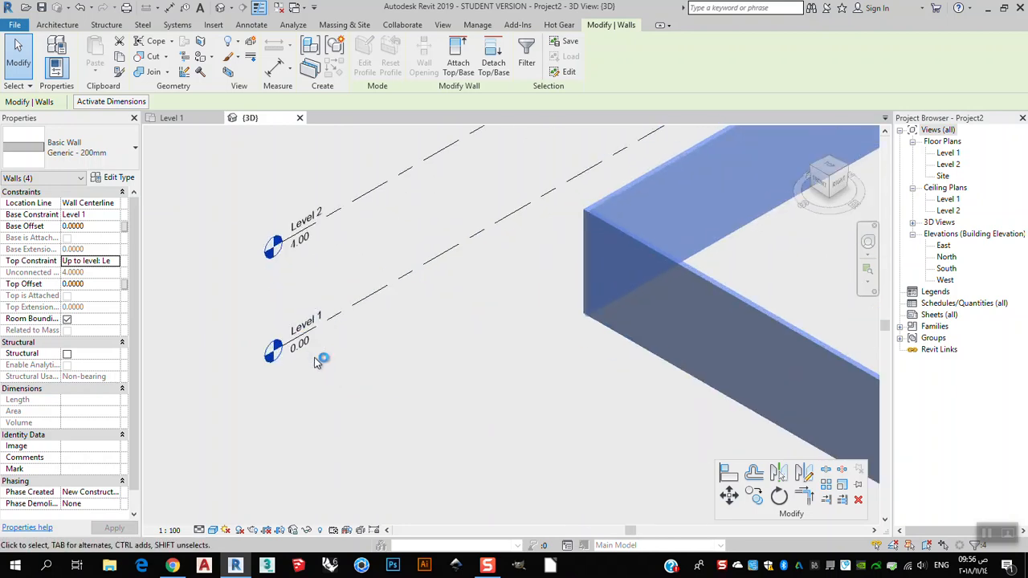
scroll(313, 245, "down", 2)
scroll(299, 273, "down", 1)
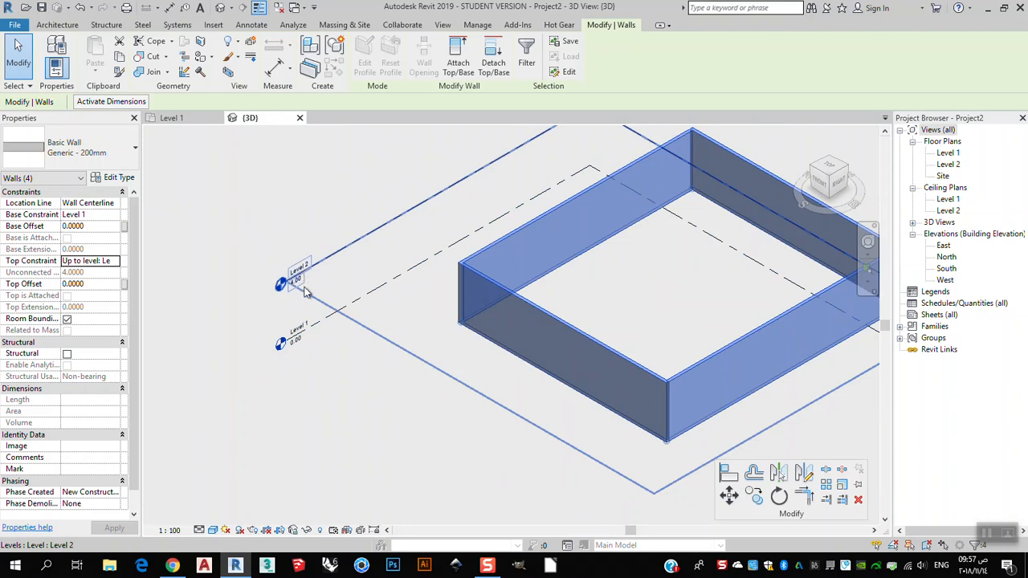
scroll(299, 273, "down", 2)
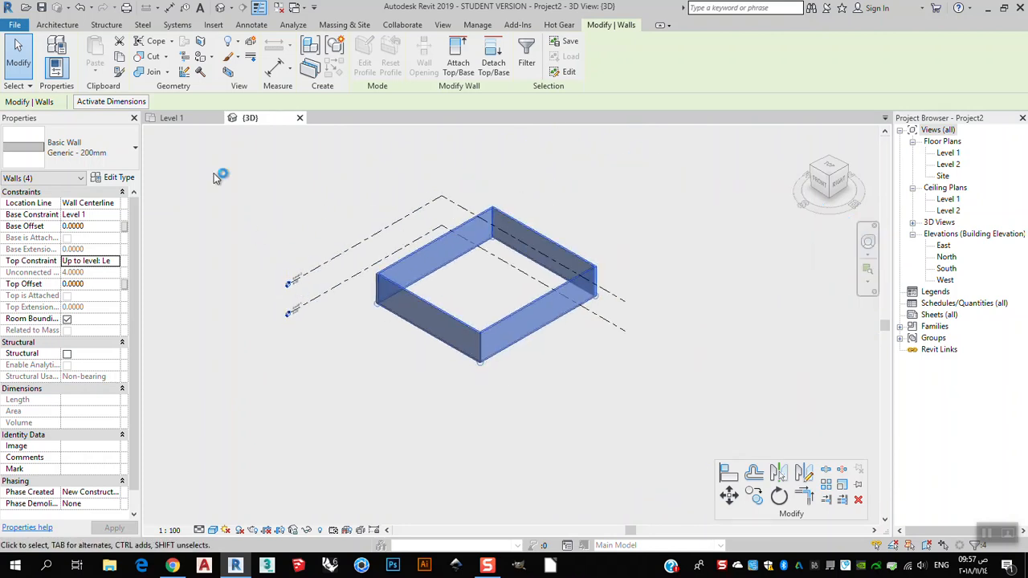
Return to the Level 1 floor plan, clear the wall selection, and begin an architectural floor
left_click(180, 118)
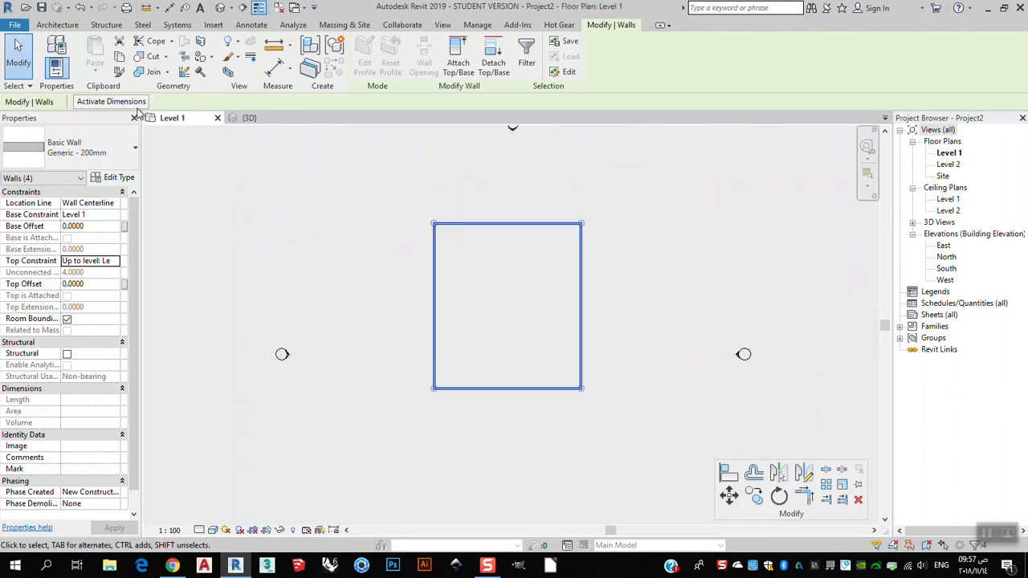
left_click(651, 227)
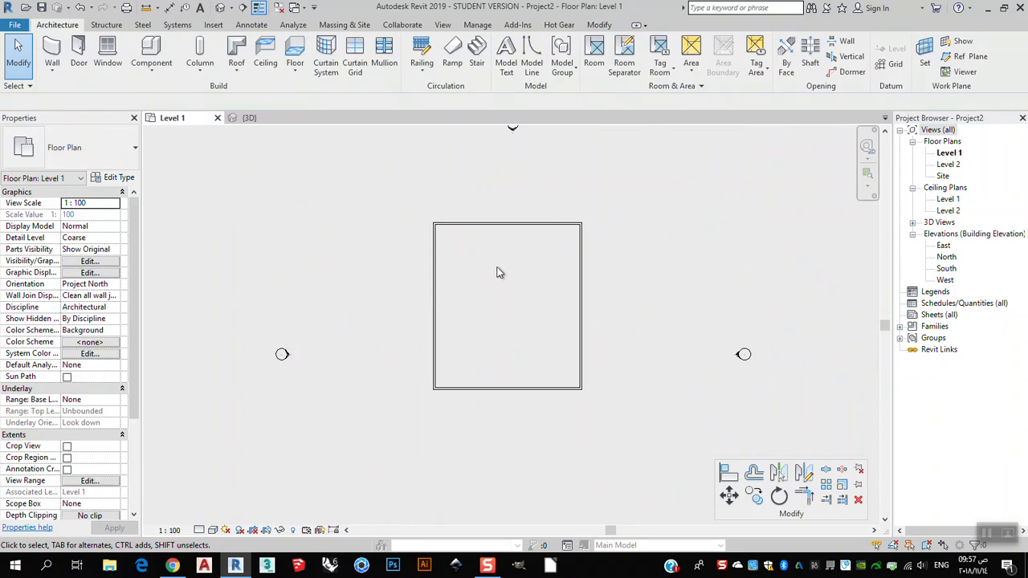
left_click(295, 71)
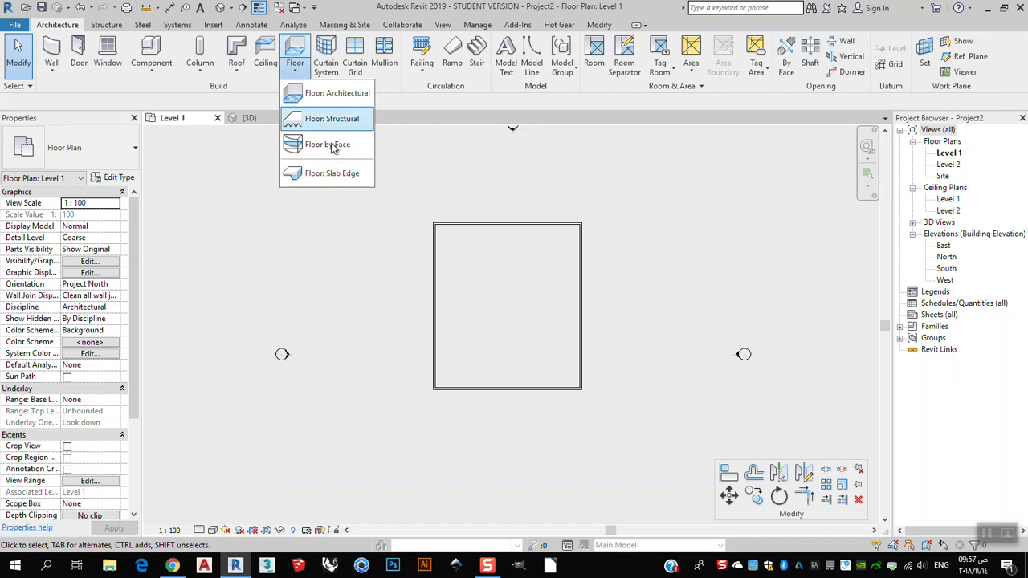
left_click(331, 95)
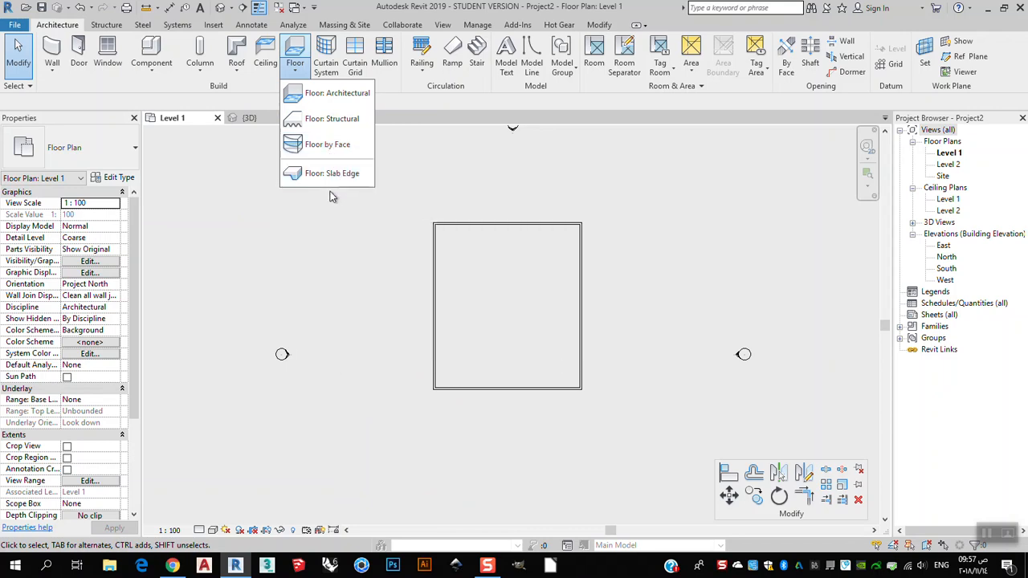
left_click(343, 98)
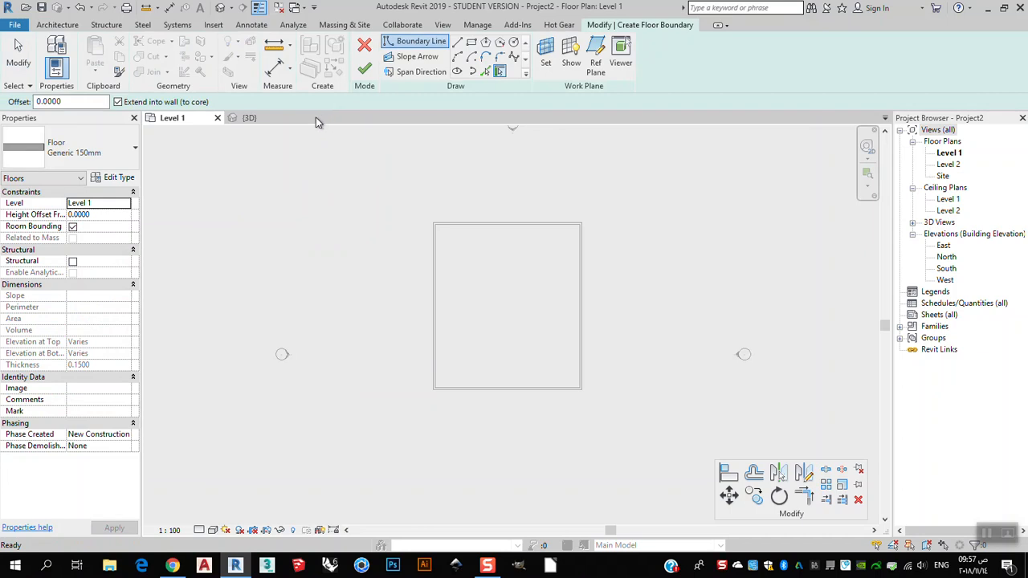
left_click(424, 58)
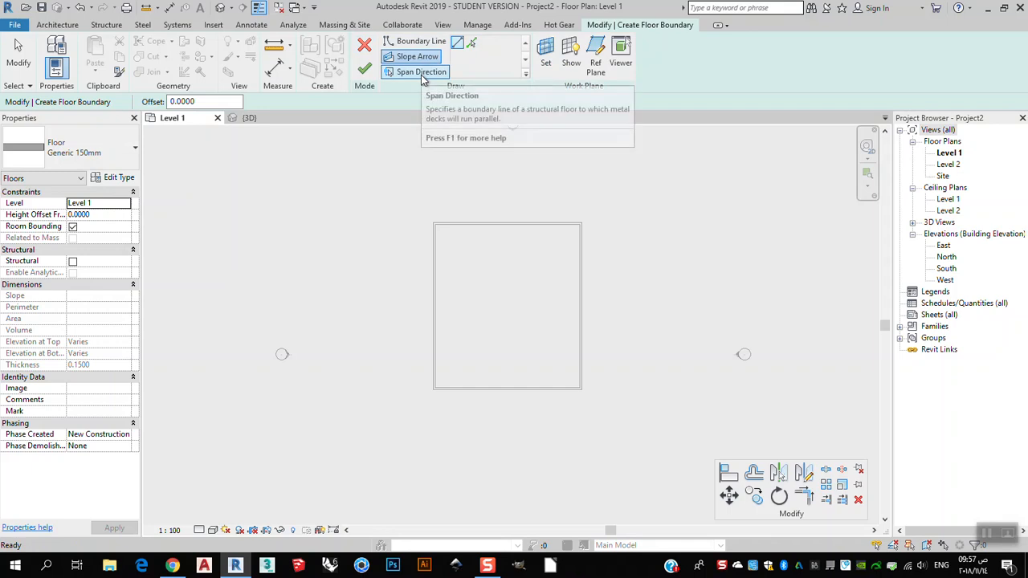
left_click(421, 73)
left_click(421, 62)
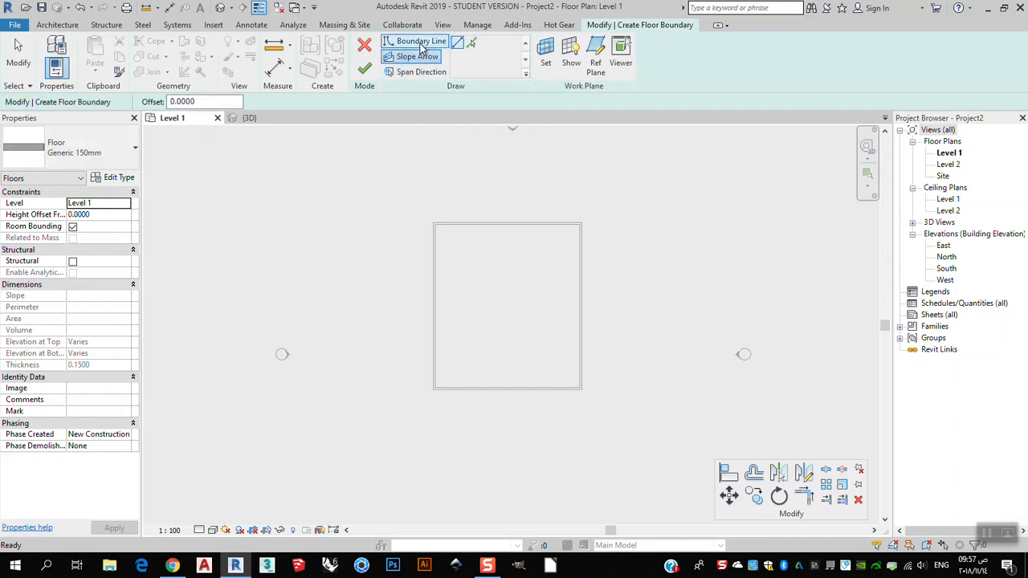
left_click(421, 45)
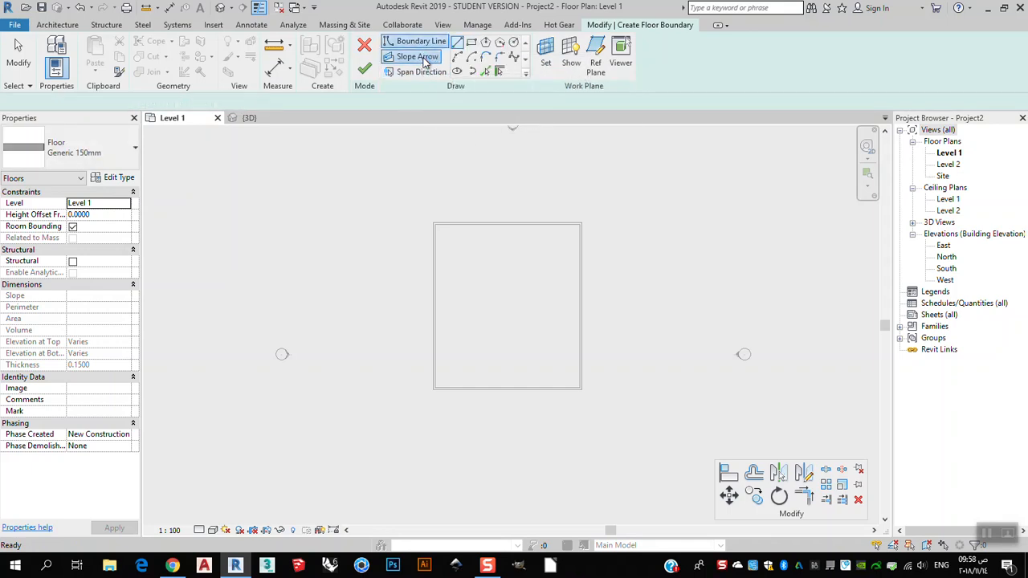
left_click(426, 71)
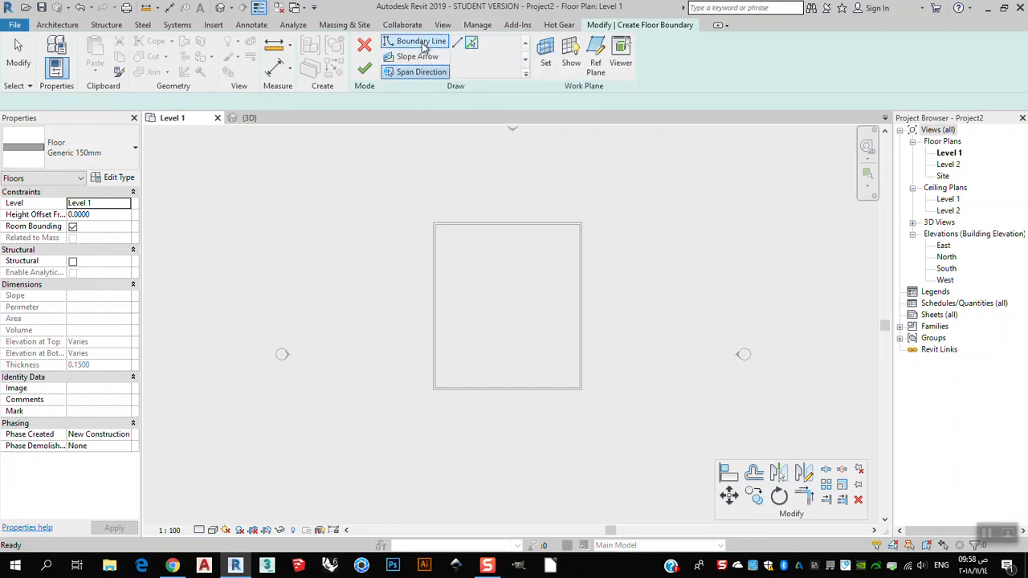
left_click(405, 43)
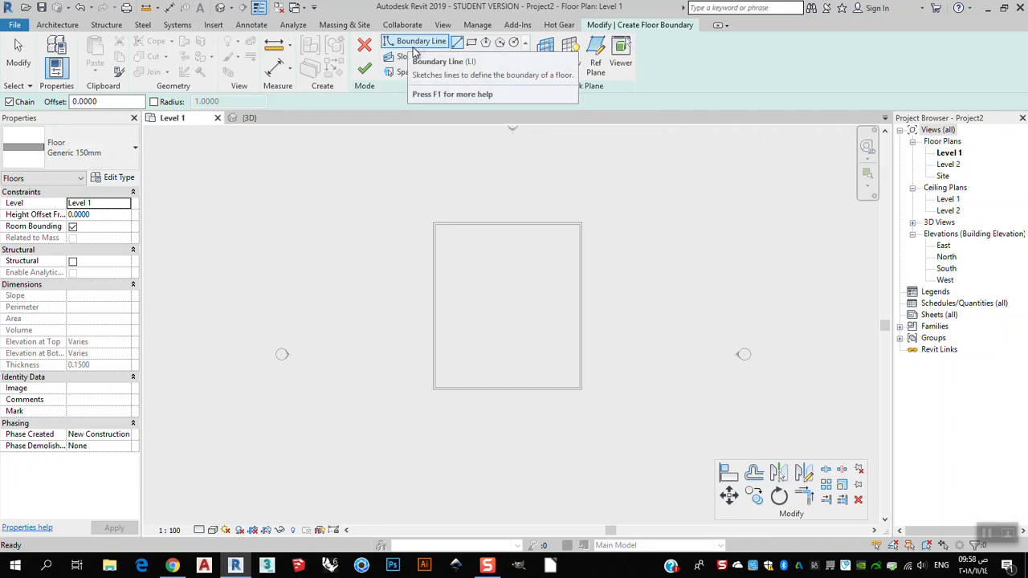
Sketch a closed boundary of straight lines through the outer wall corners, about 16.2 by 18.2 m, and finish the floor
left_click(458, 49)
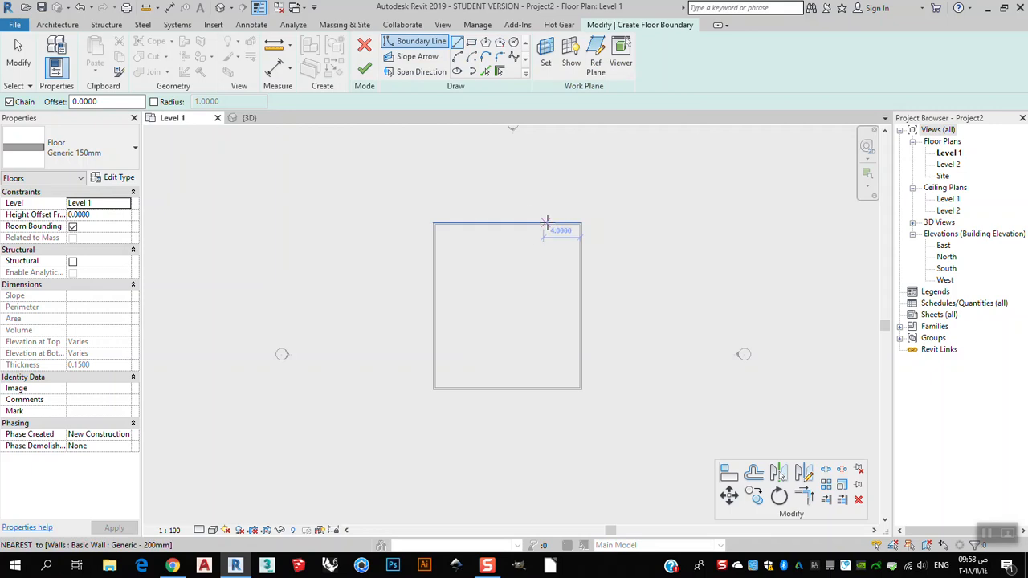
scroll(552, 222, "up", 2)
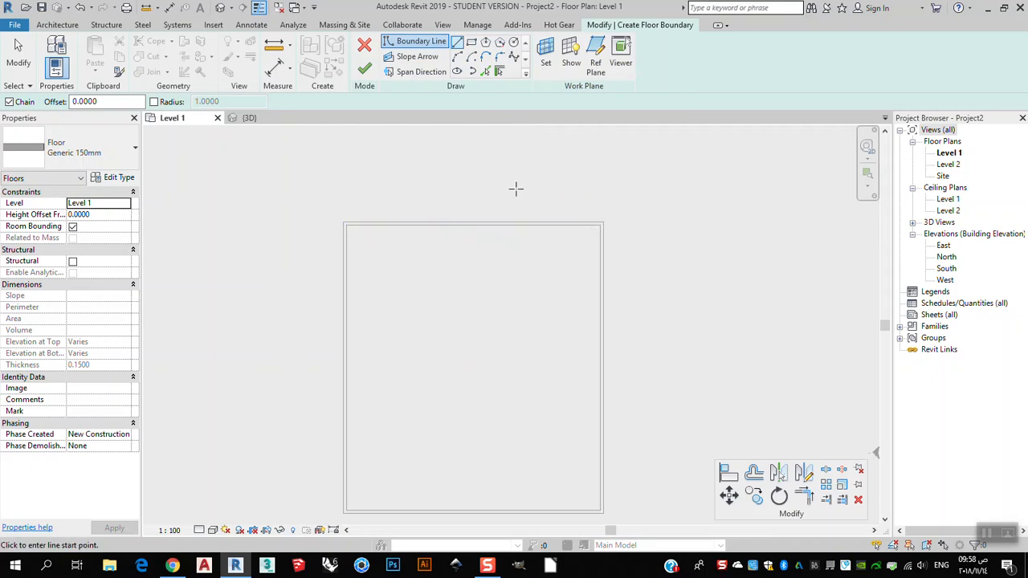
left_click(604, 222)
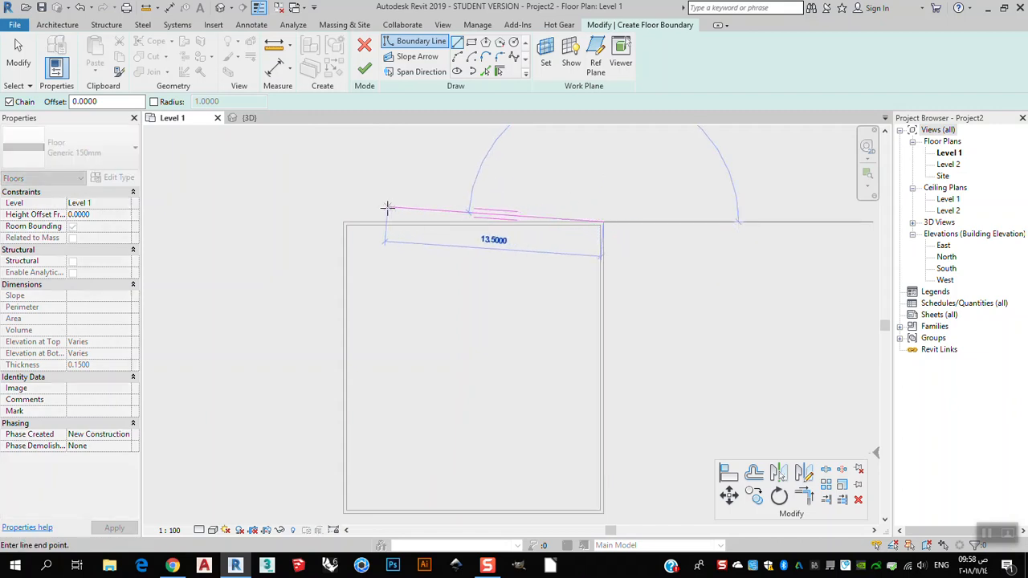
left_click(347, 221)
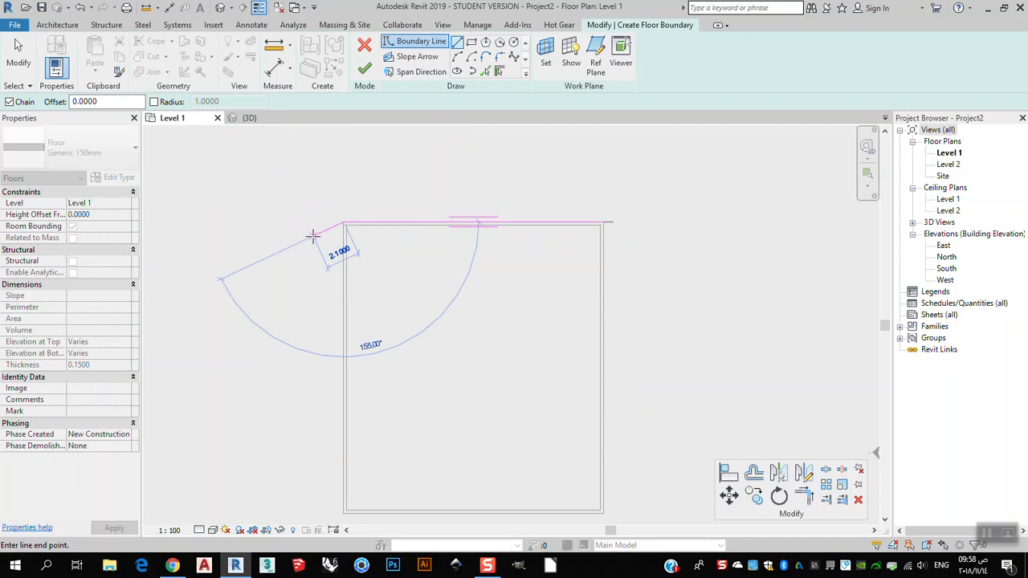
middle_click_drag(322, 241, 358, 175)
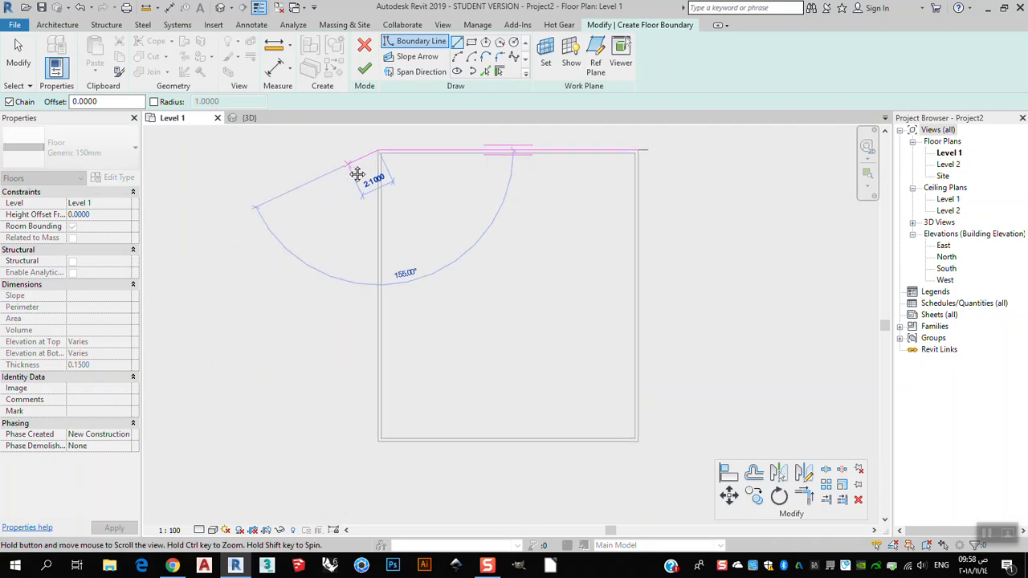
left_click(378, 441)
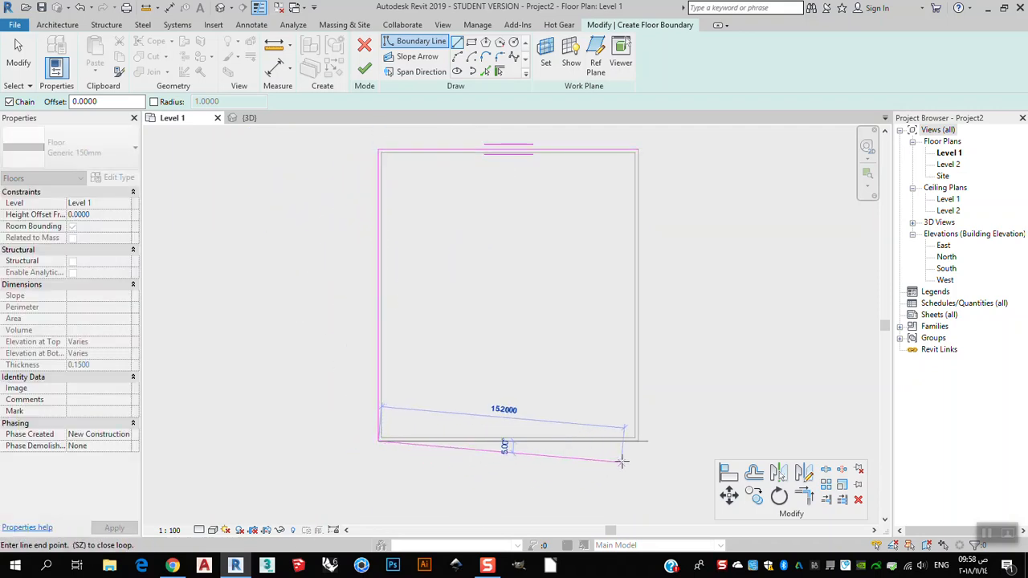
left_click(638, 441)
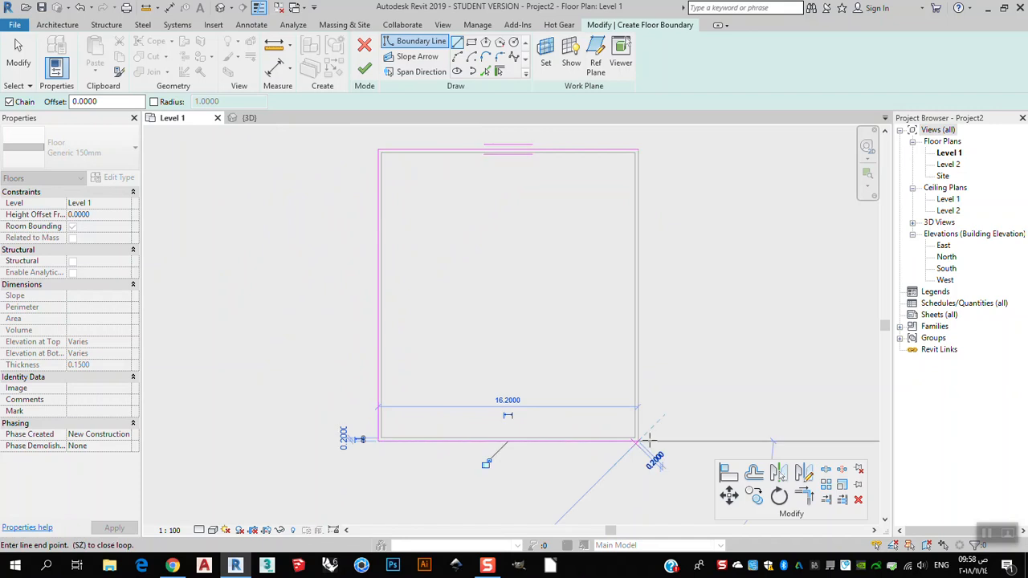
left_click(638, 150)
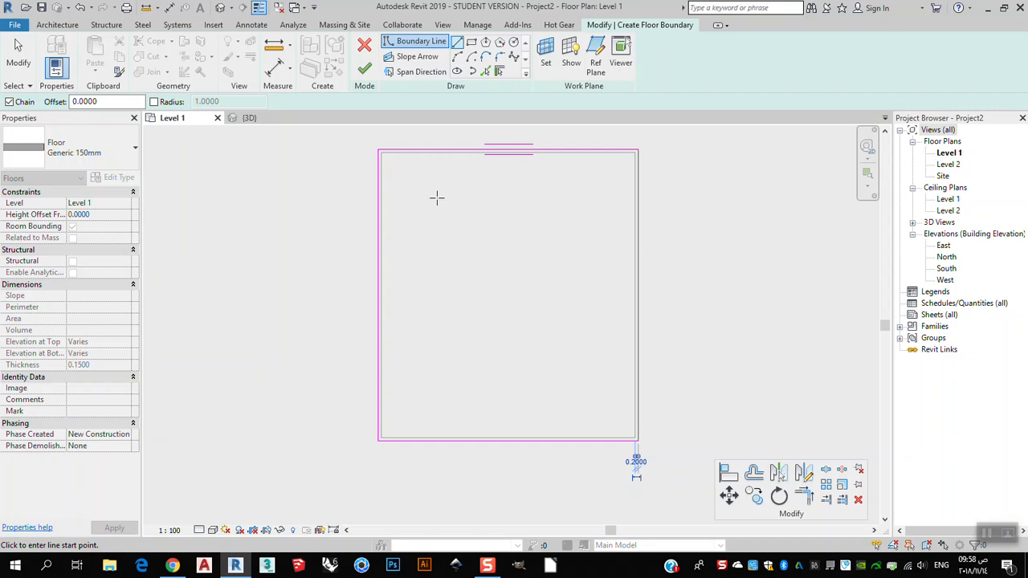
scroll(615, 159, "up", 3)
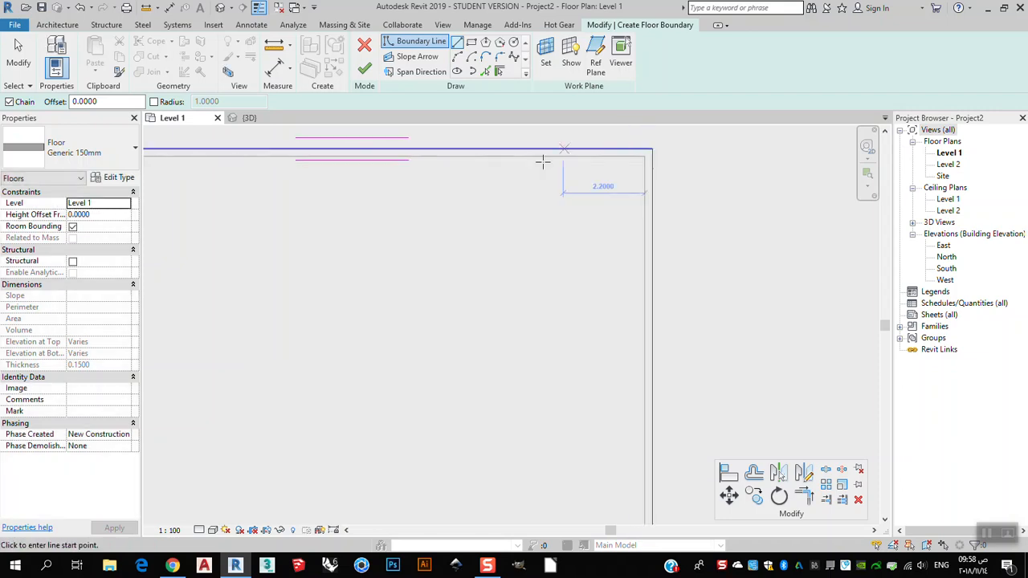
scroll(654, 155, "down", 3)
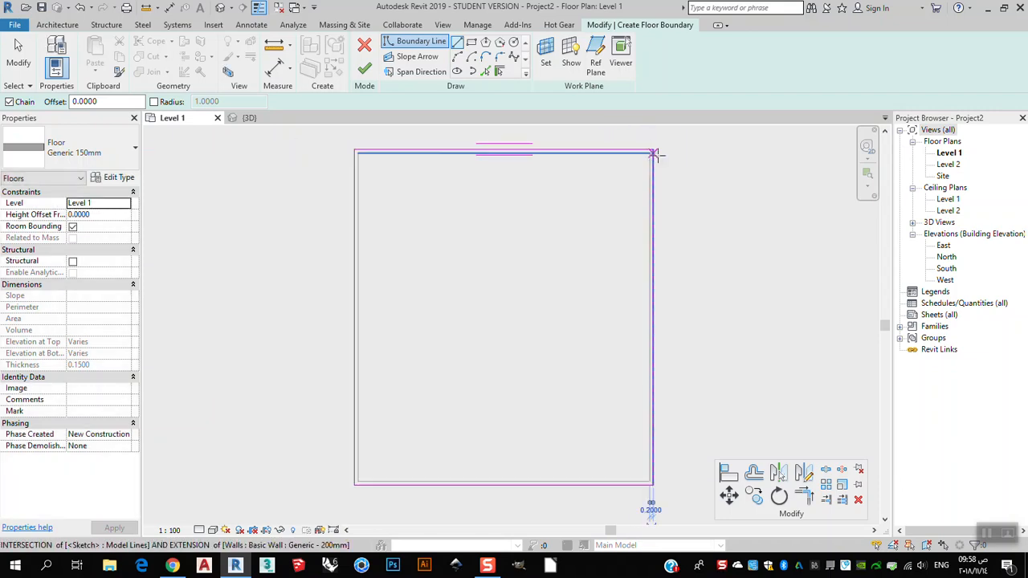
left_click(364, 71)
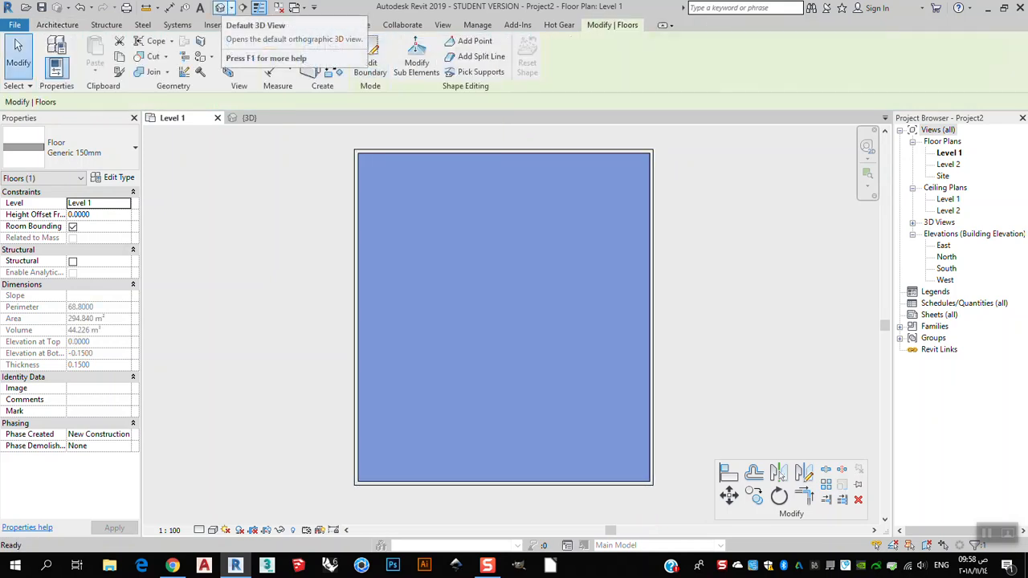
Inspect the floor in the default 3D view, and set the Level 1 plan's visual style to Shaded
left_click(221, 8)
scroll(462, 245, "up", 4)
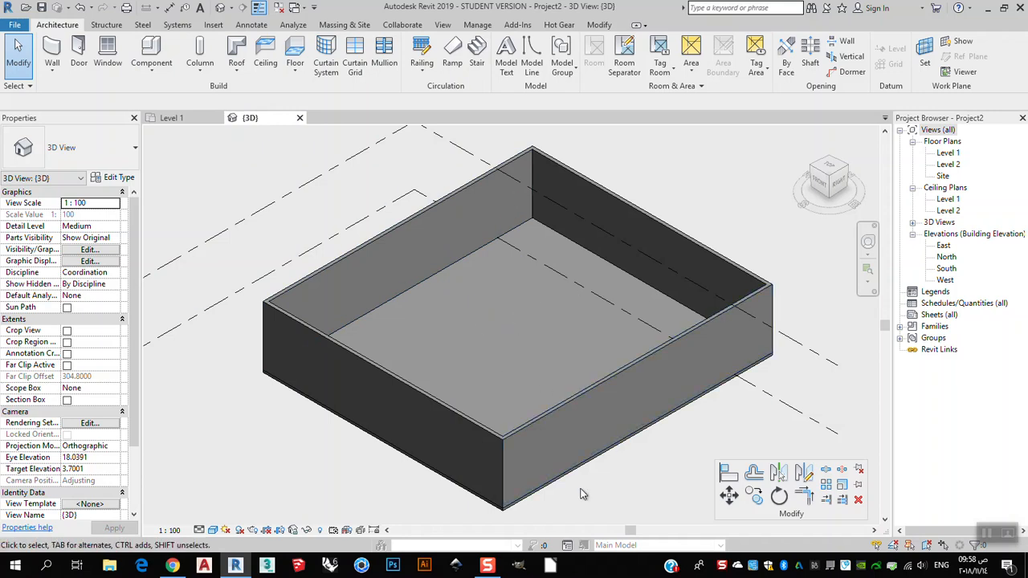
left_click(171, 118)
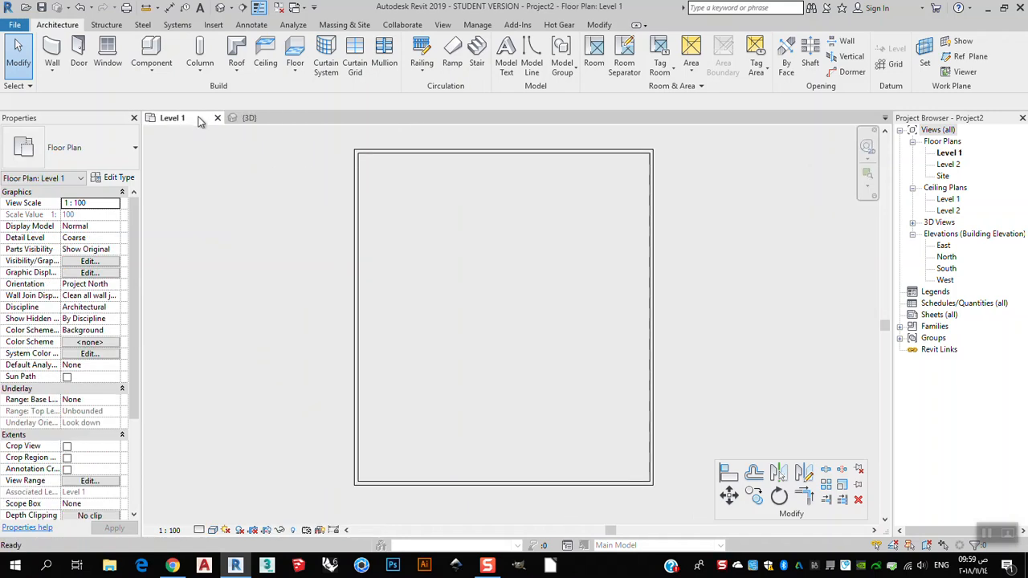
left_click(213, 531)
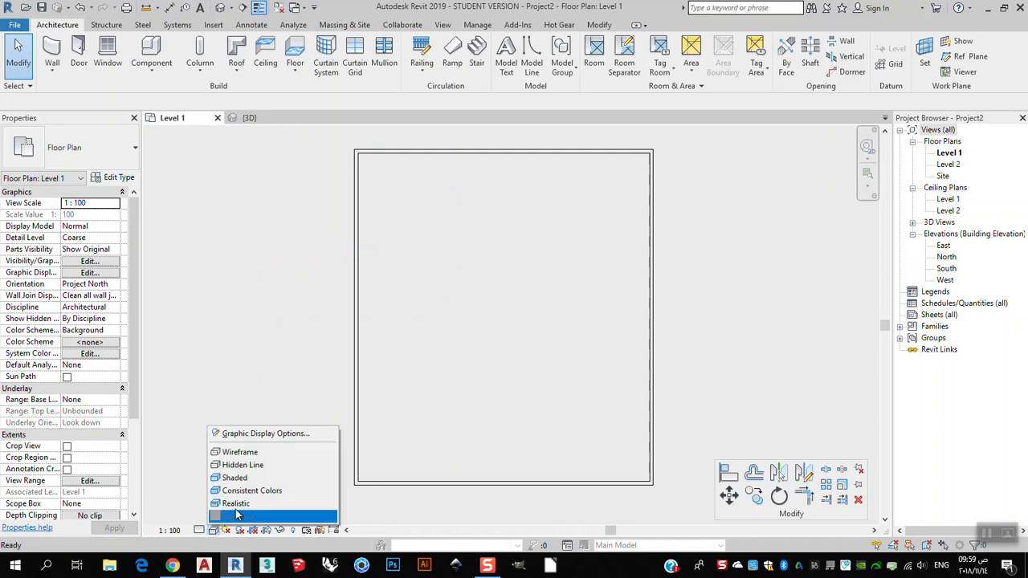
left_click(234, 478)
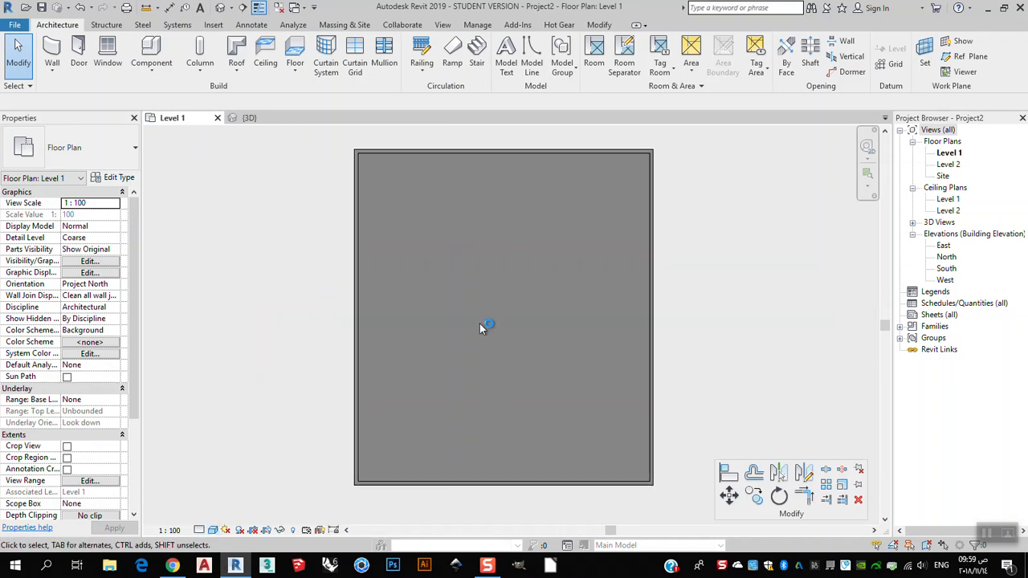
key("Tab")
left_click(581, 157)
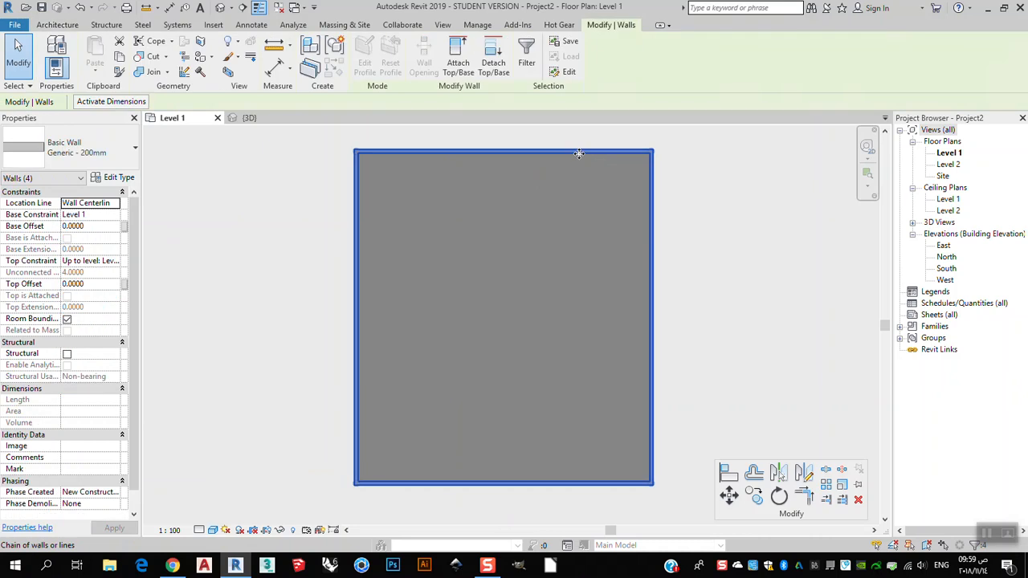
left_click(720, 213)
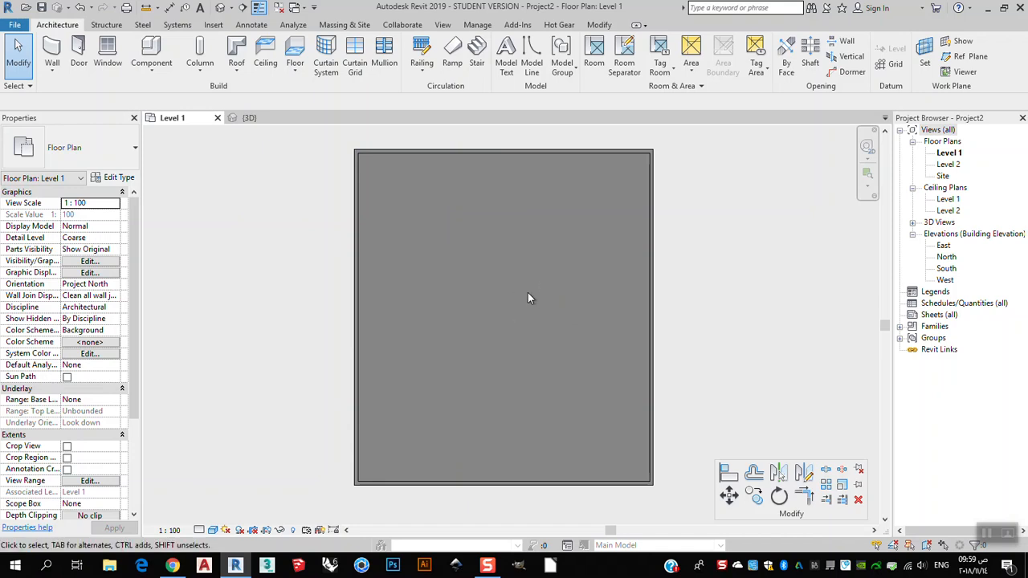
left_click_drag(537, 269, 503, 331)
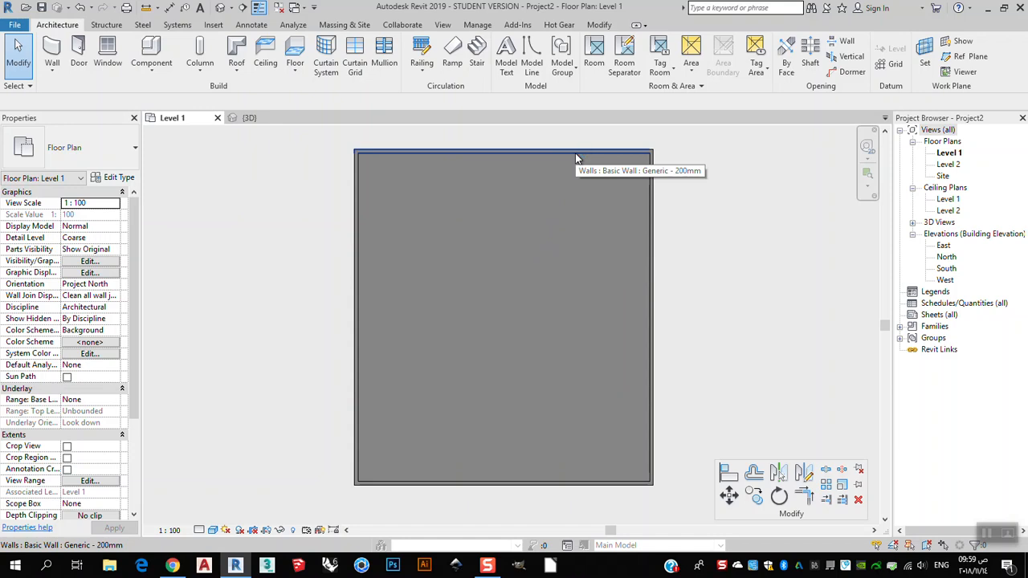
Select the Generic 150mm floor beneath the walls, open its boundary for editing and delete all four boundary lines
key("Tab")
key("Tab")
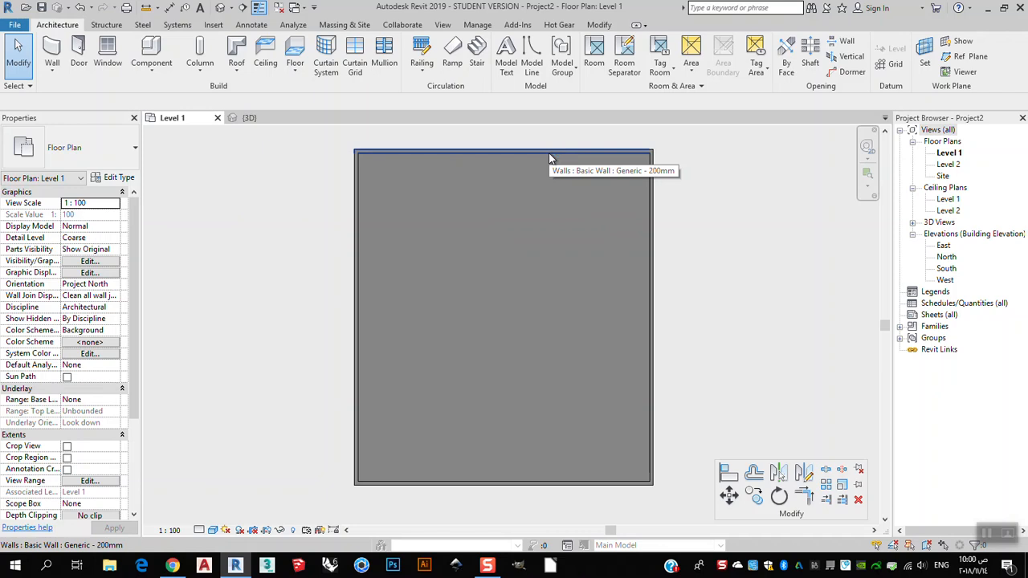
key("Tab")
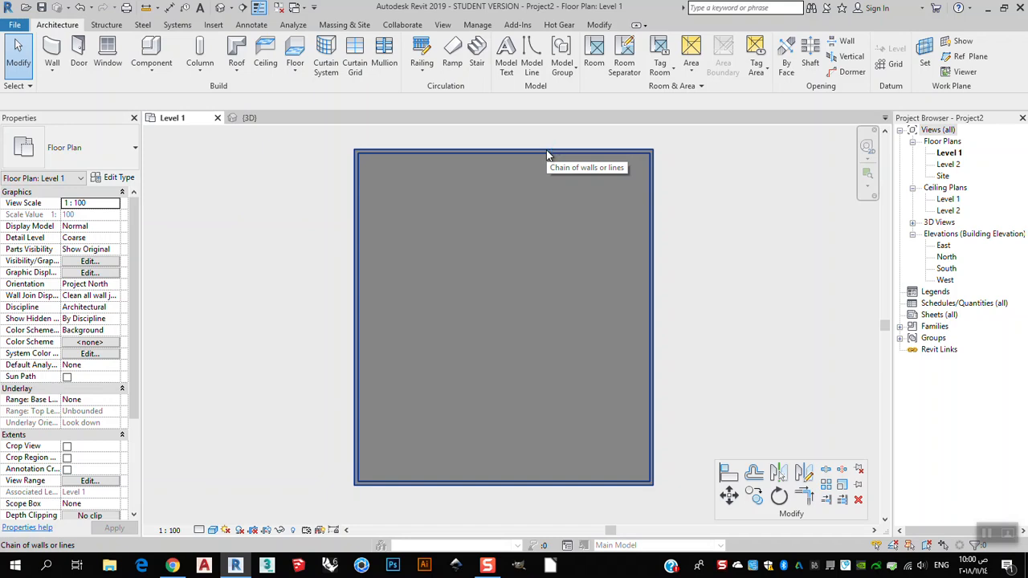
key("Tab")
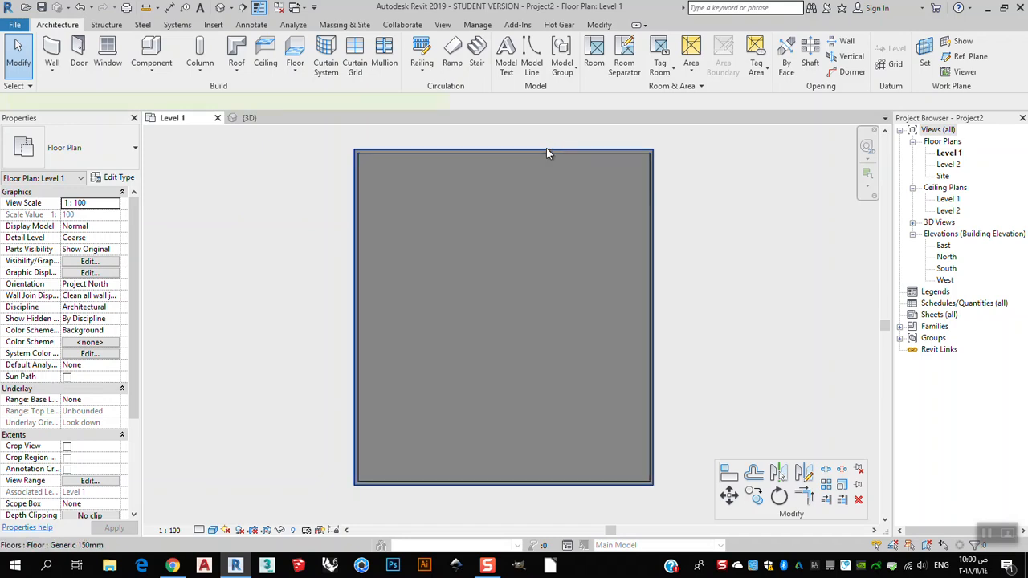
left_click(547, 150)
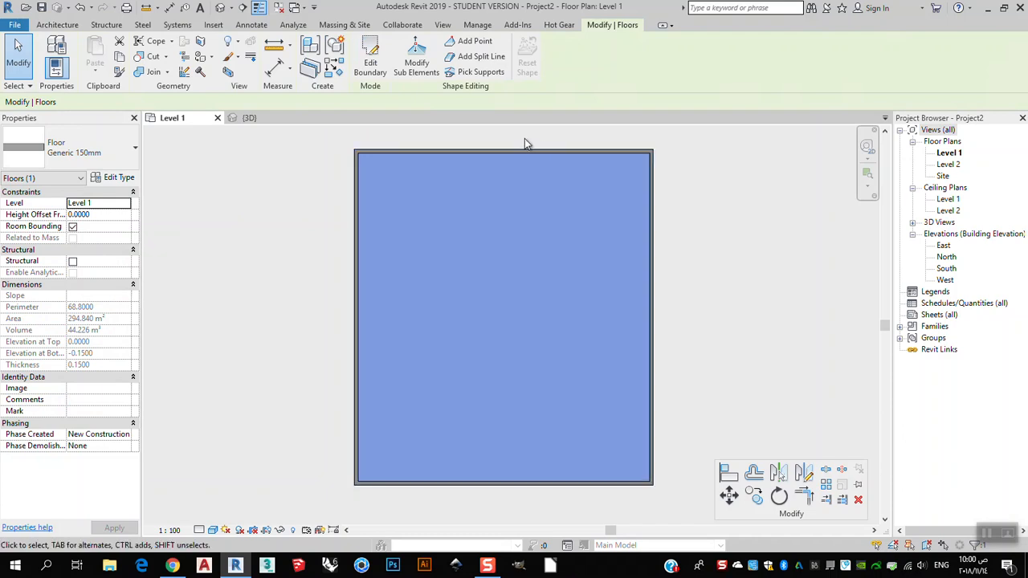
left_click(371, 64)
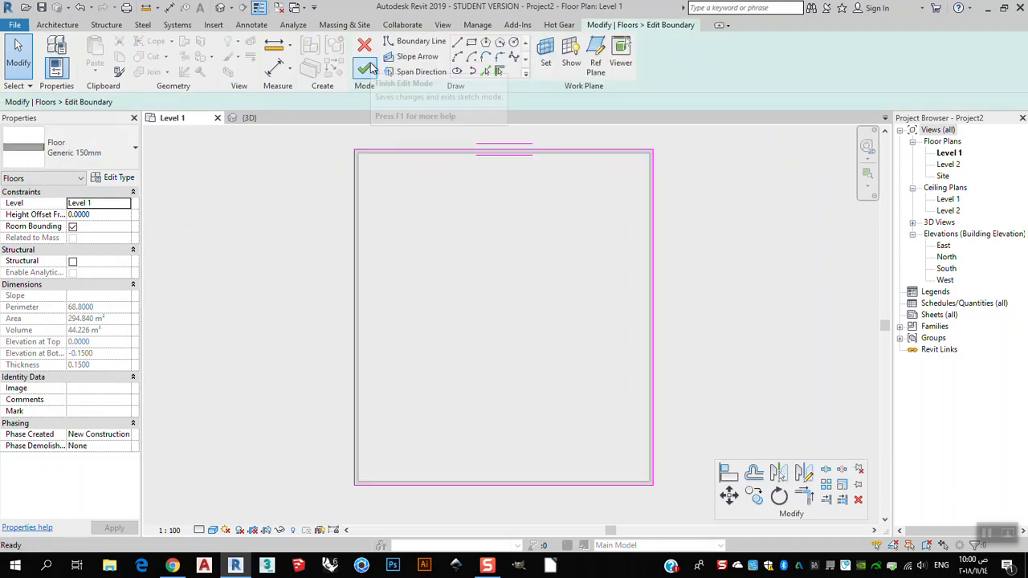
mouse_move(326, 132)
left_mouse_down()
mouse_move(669, 462)
mouse_move(670, 491)
left_mouse_up()
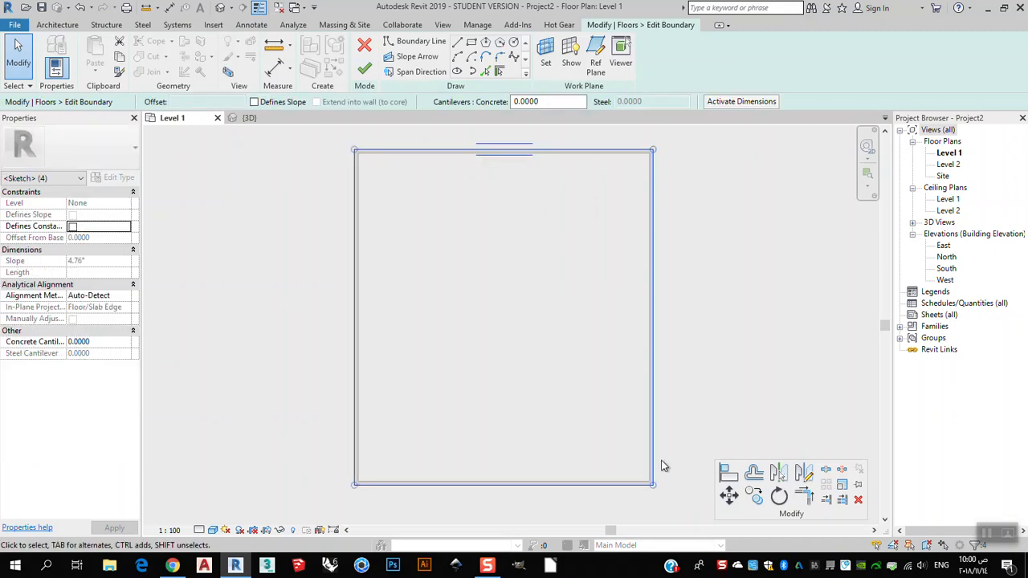
key("Delete")
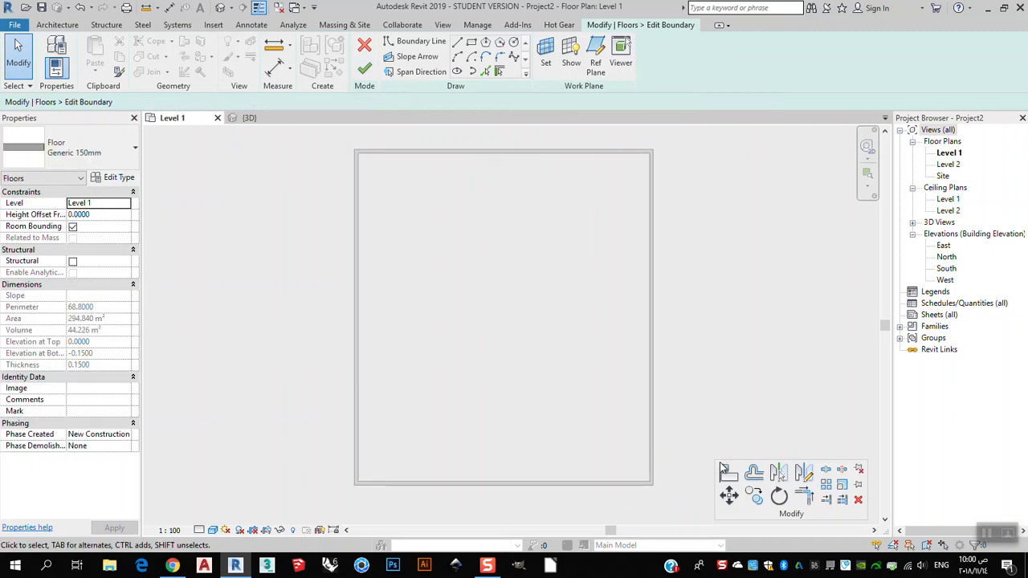
Draw a rectangular floor boundary between opposite outer corners of the walls, about 16.2 by 18.2 m
left_click(473, 44)
left_click(356, 152)
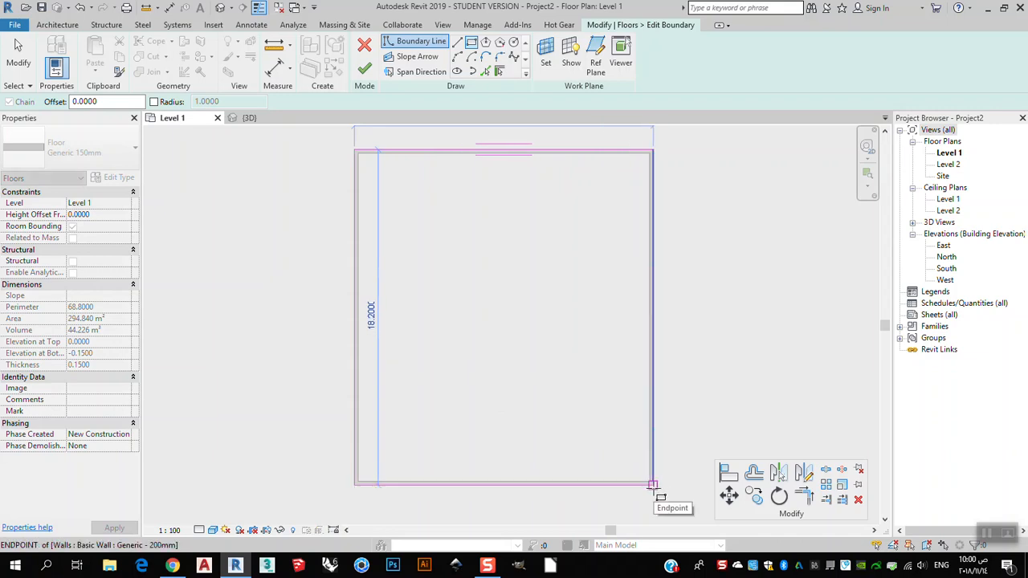
left_click(652, 486)
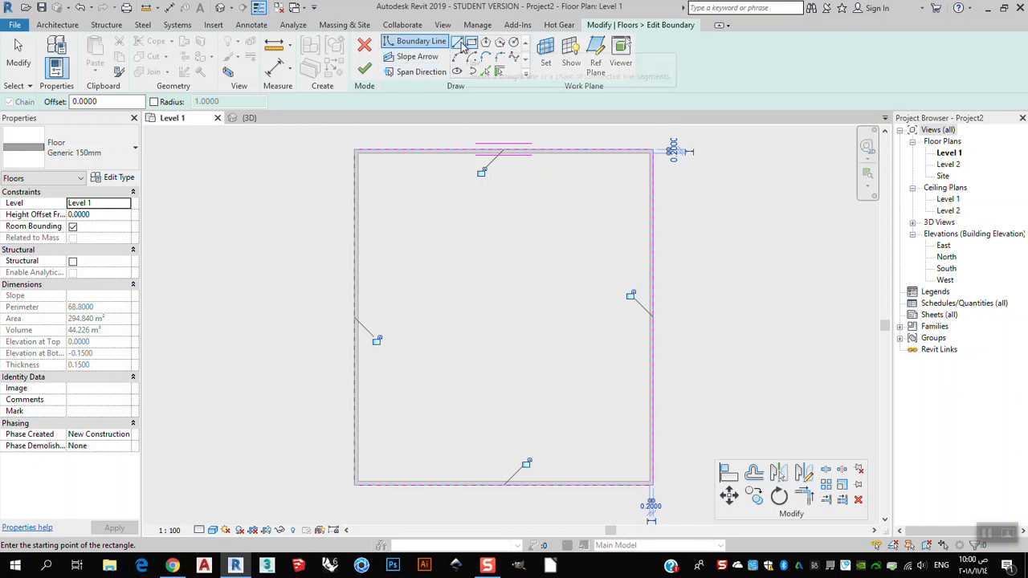
Draw a small second boundary rectangle overlapping the room's upper-left corner and leave the drawing command
left_click(426, 49)
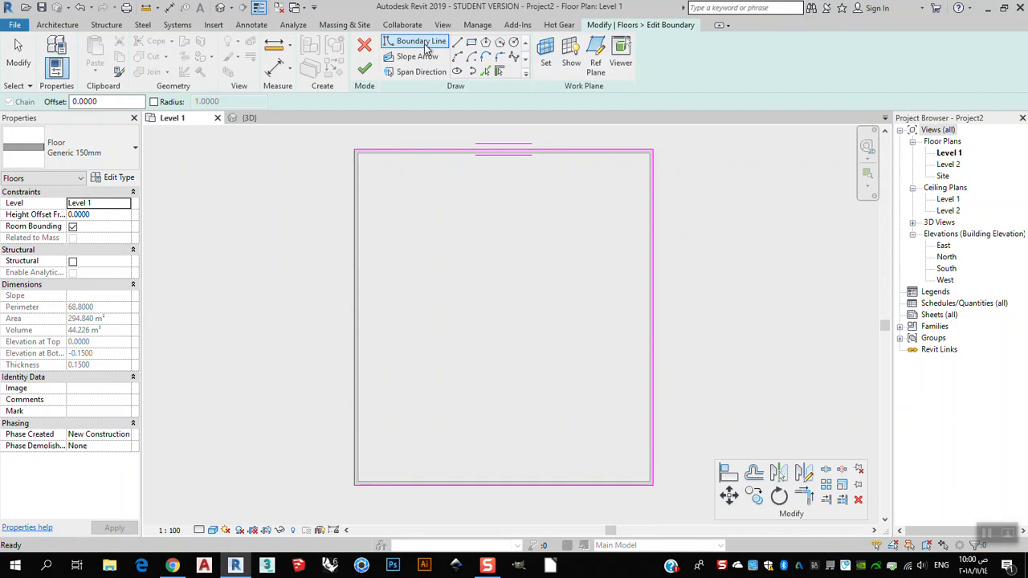
left_click(339, 142)
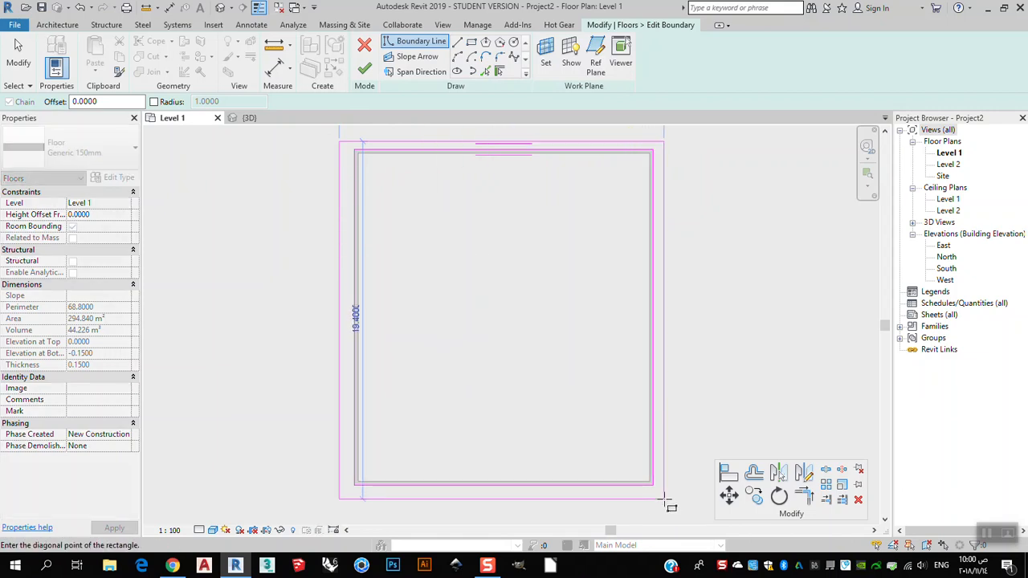
left_click(413, 218)
key("Escape")
key("Escape")
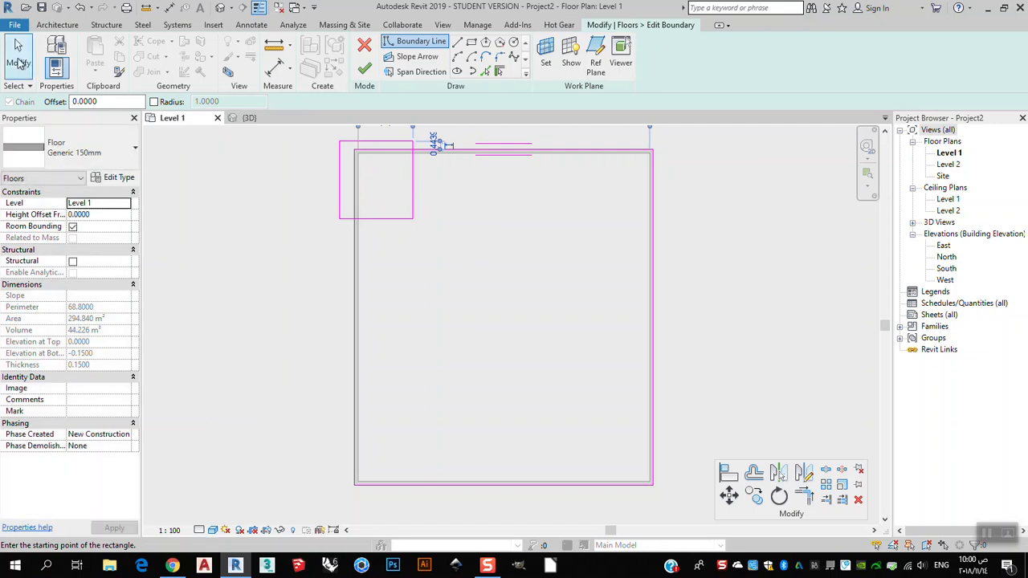
Select both boundary rectangles together and delete them from the floor sketch
left_click(413, 182)
mouse_move(312, 126)
left_mouse_down()
mouse_move(673, 339)
mouse_move(698, 515)
left_mouse_up()
key("Escape")
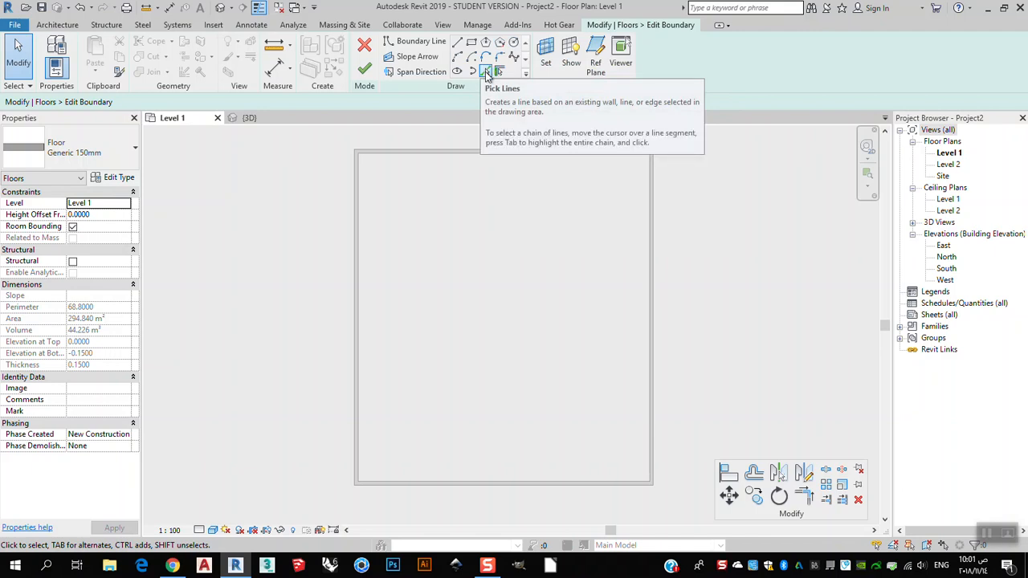
Create the floor boundary with Pick Lines from the reference lines of the right, top, left and bottom walls
left_click(486, 73)
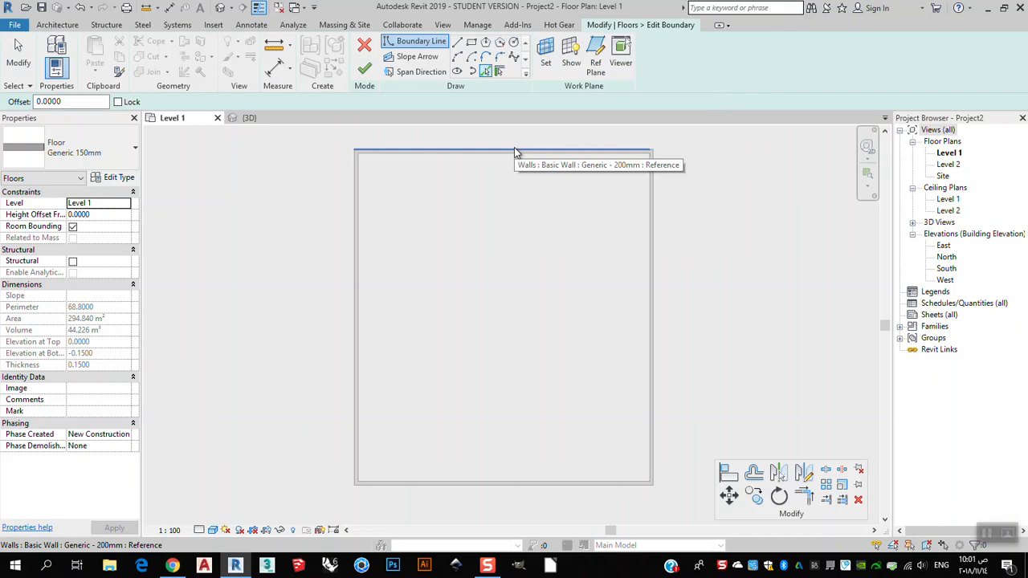
scroll(646, 212, "up", 2)
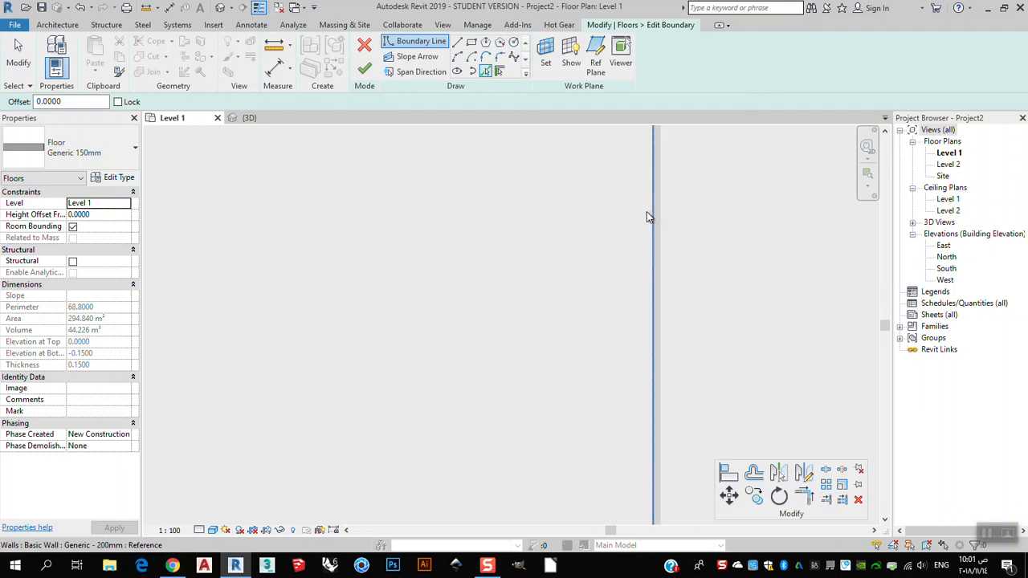
scroll(652, 216, "up", 2)
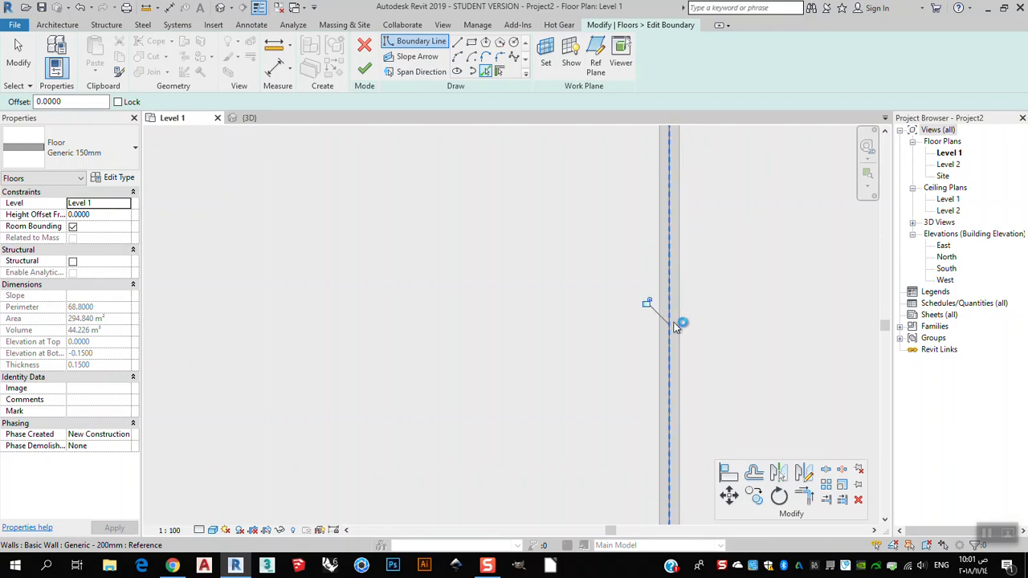
left_click(668, 266)
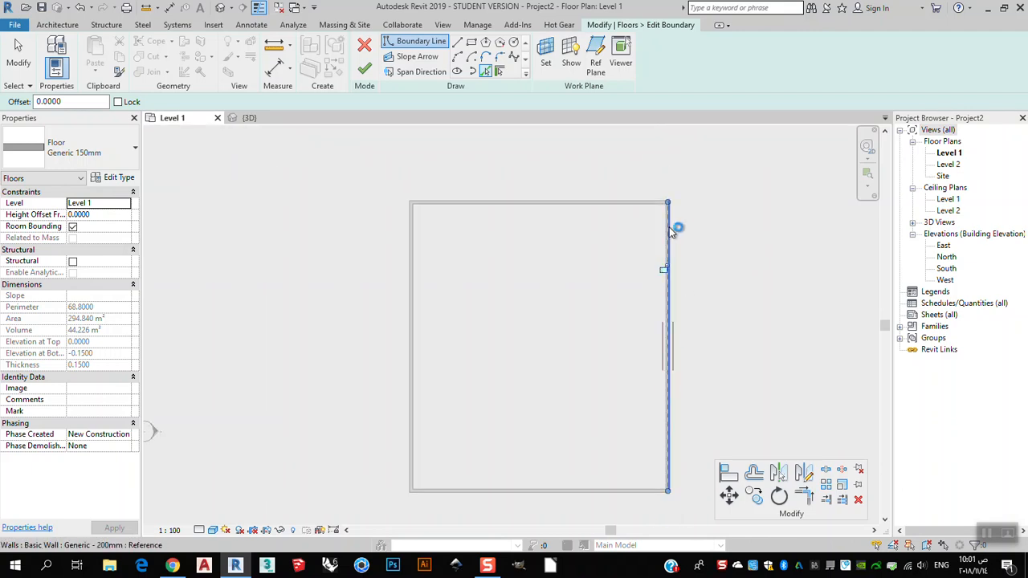
scroll(666, 213, "up", 3)
left_click(632, 189)
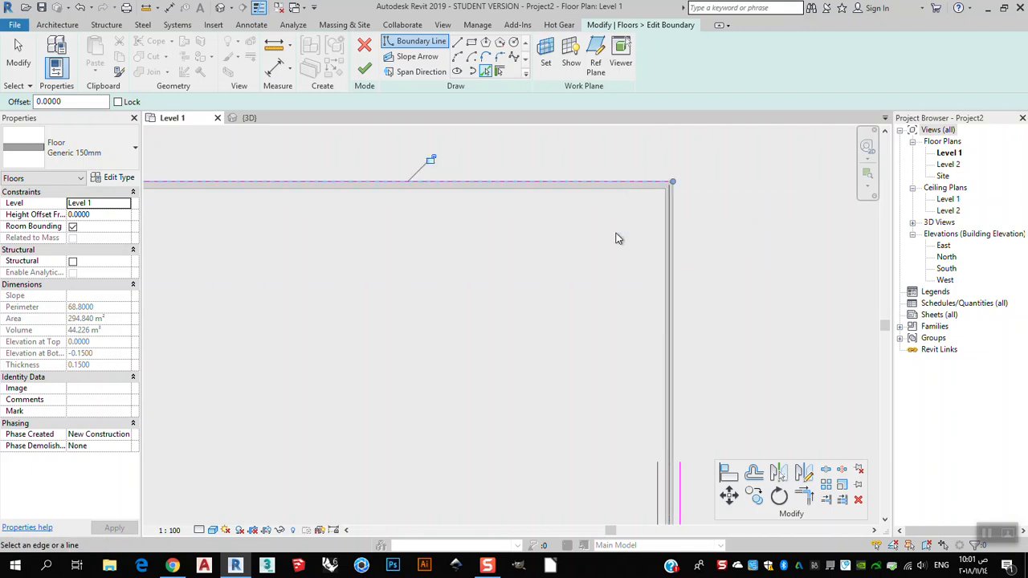
scroll(615, 236, "down", 3)
scroll(471, 236, "up", 3)
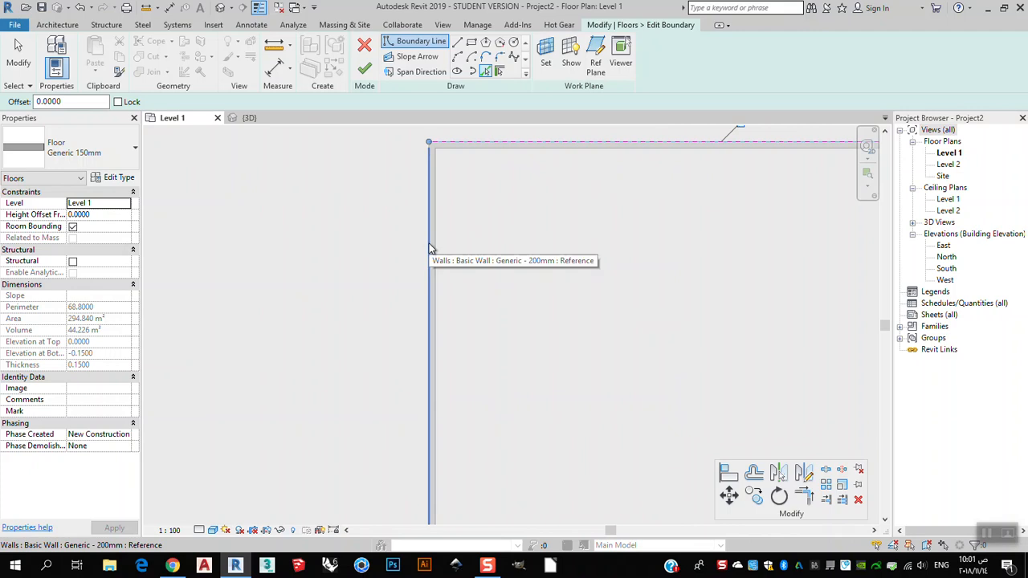
scroll(626, 354, "down", 3)
scroll(584, 323, "up", 3)
scroll(598, 341, "up", 2)
left_click(612, 359)
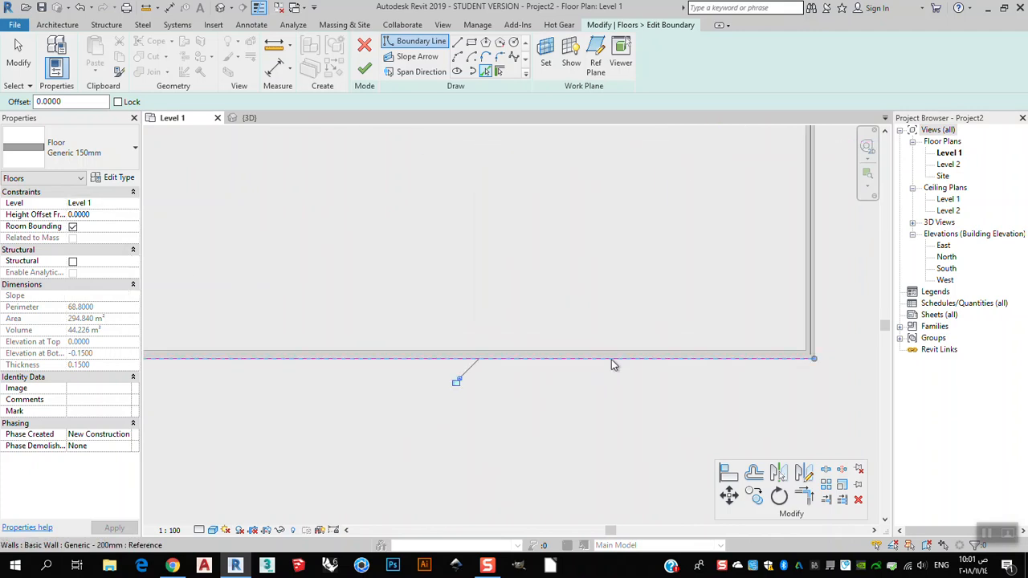
Leave line picking and move the right boundary line from the wall's centre to its outer face
left_click(21, 61)
scroll(672, 356, "down", 2)
scroll(739, 274, "up", 3)
left_click(742, 269)
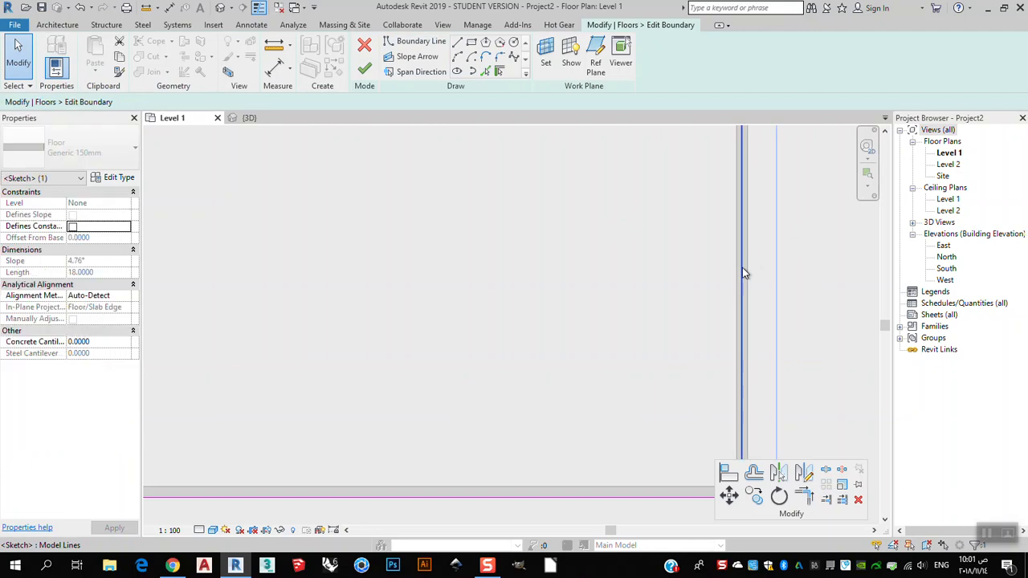
left_click_drag(758, 268, 748, 274)
Inspect the lower-right boundary corner, try to finish the floor sketch and return to editing it
scroll(747, 291, "down", 2)
scroll(753, 443, "up", 2)
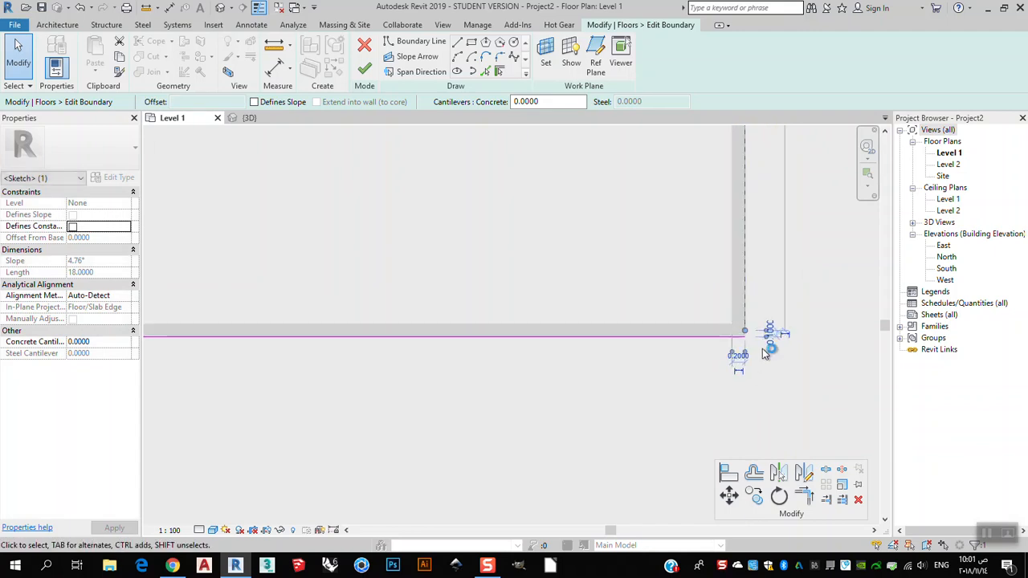
scroll(765, 354, "up", 2)
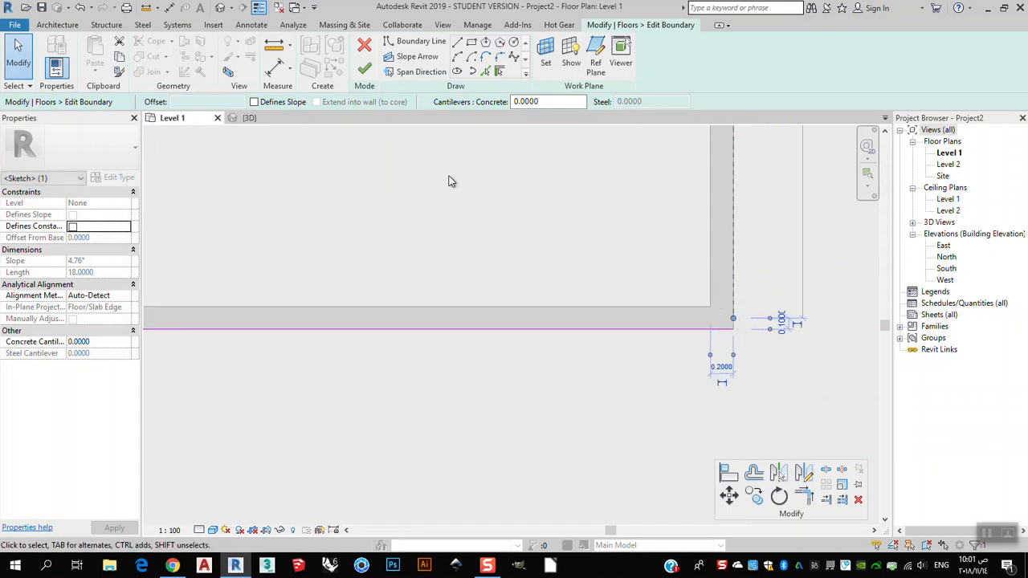
left_click(364, 69)
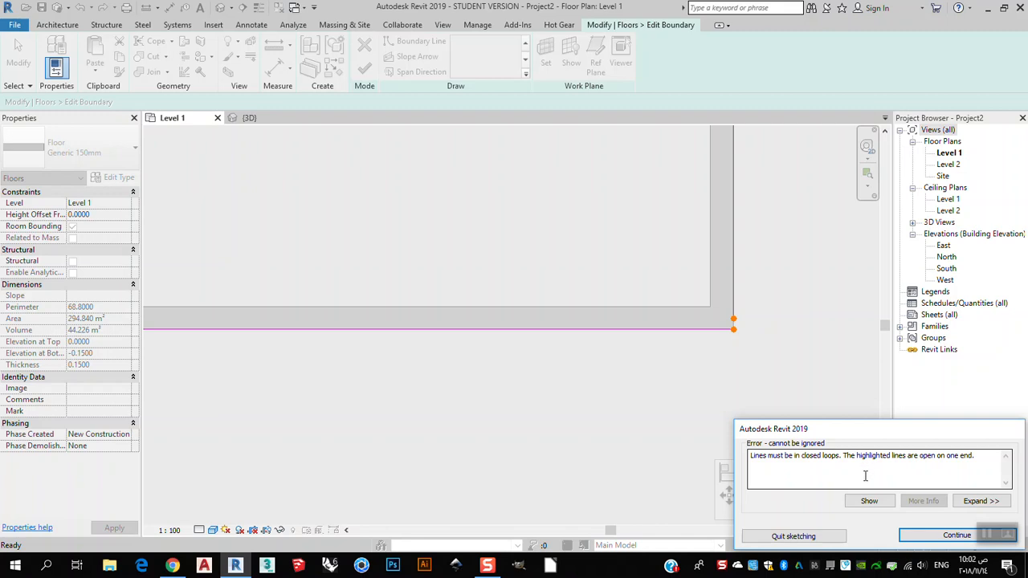
left_click(957, 536)
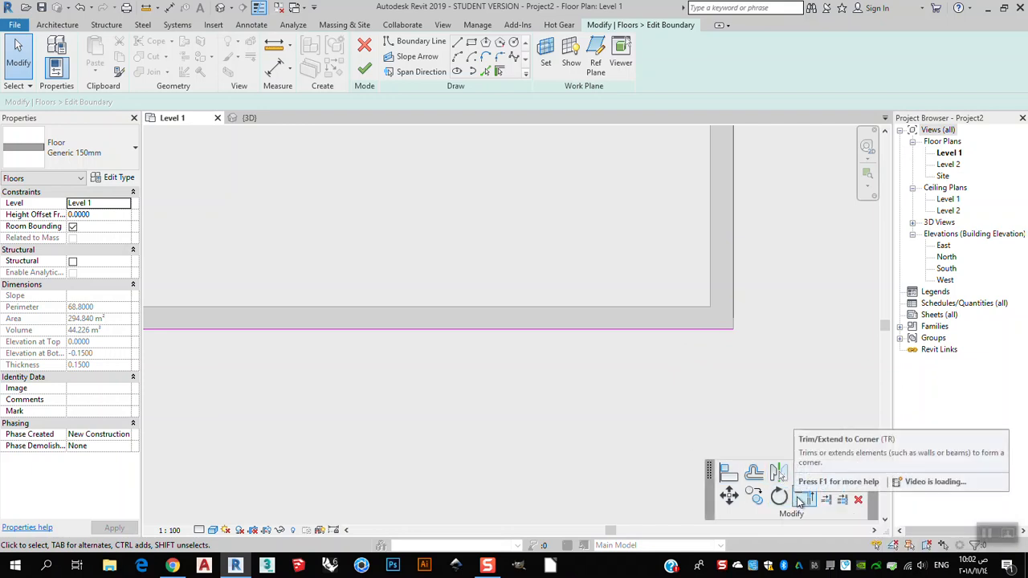
Join the right and bottom boundary lines at the lower-right corner with Trim/Extend to Corner
left_click(800, 500)
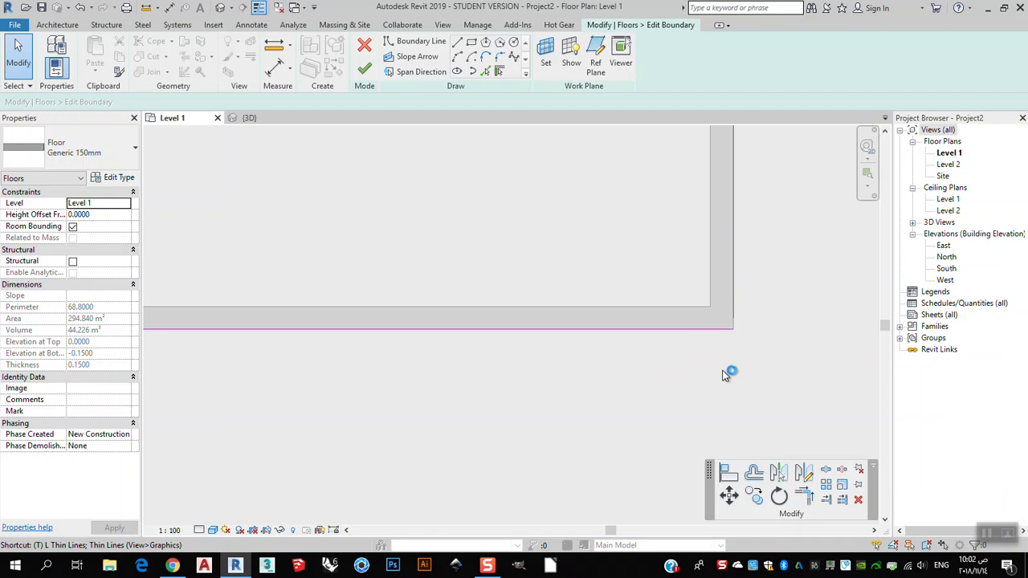
left_click(732, 301)
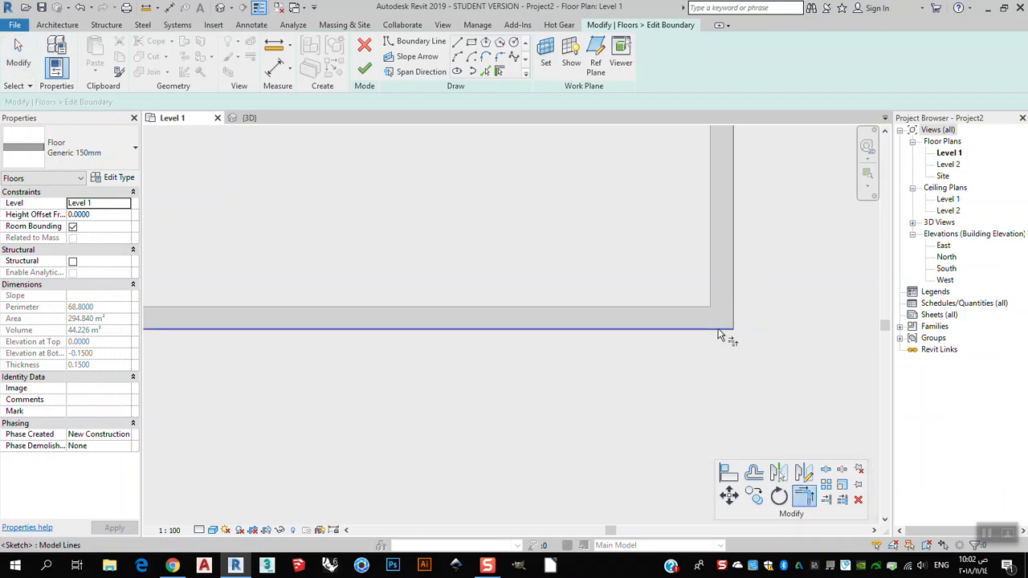
left_click(719, 329)
Trim or extend the right and top boundary lines to meet at the upper-right corner
scroll(712, 417, "down", 2)
scroll(714, 407, "down", 3)
scroll(738, 380, "down", 1)
middle_click_drag(738, 380, 752, 529)
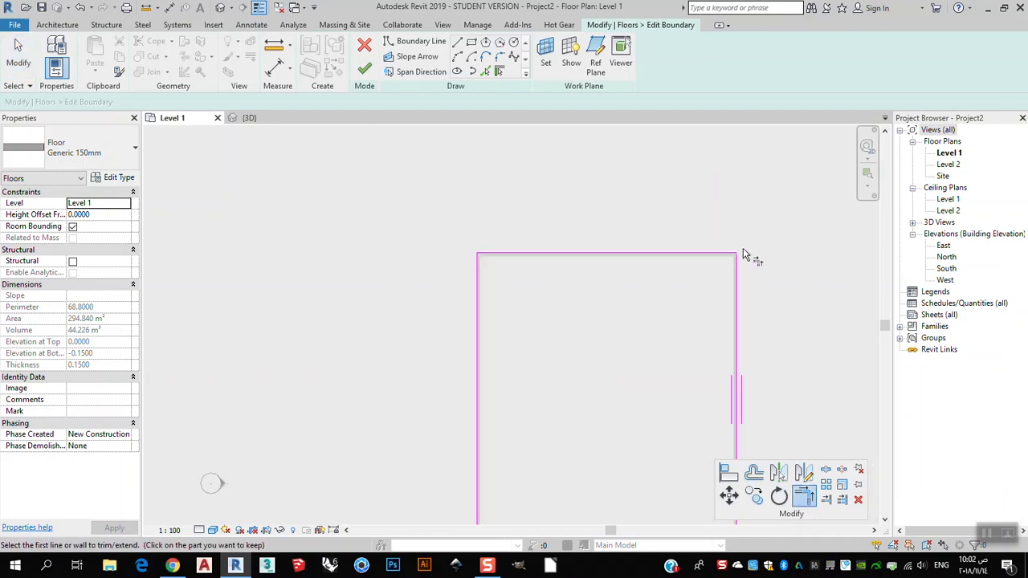
scroll(726, 261, "up", 4)
left_click(771, 265)
left_click(758, 217)
scroll(682, 177, "down", 4)
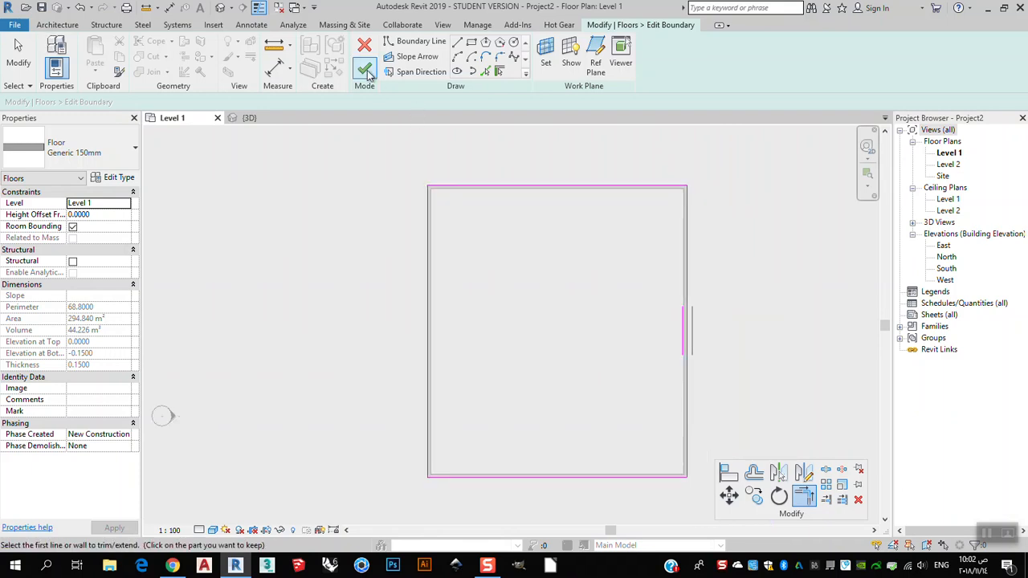
Finish the floor boundary edit, check the floor in the 3D view and return to the Level 1 plan
left_click(366, 71)
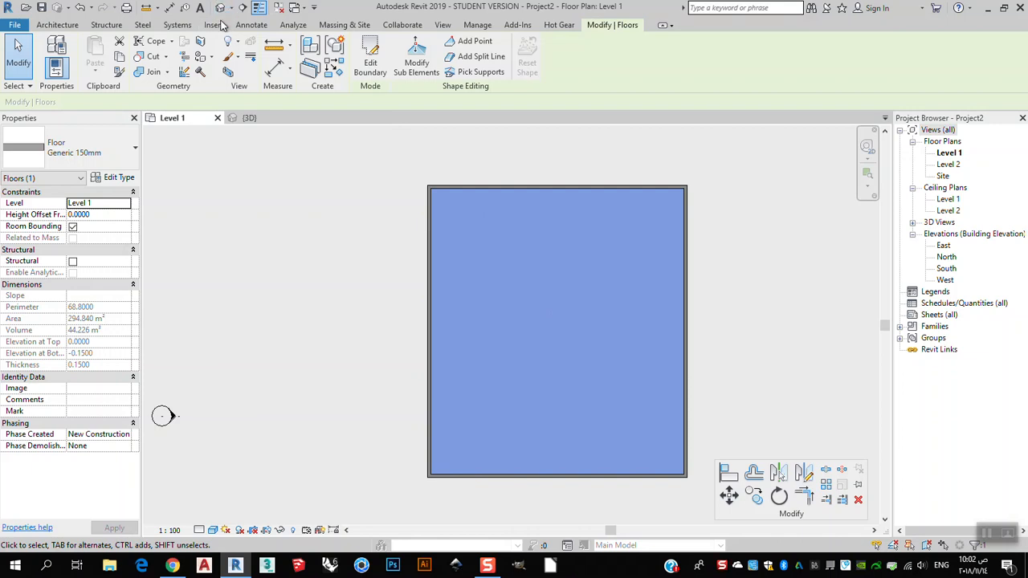
left_click(250, 119)
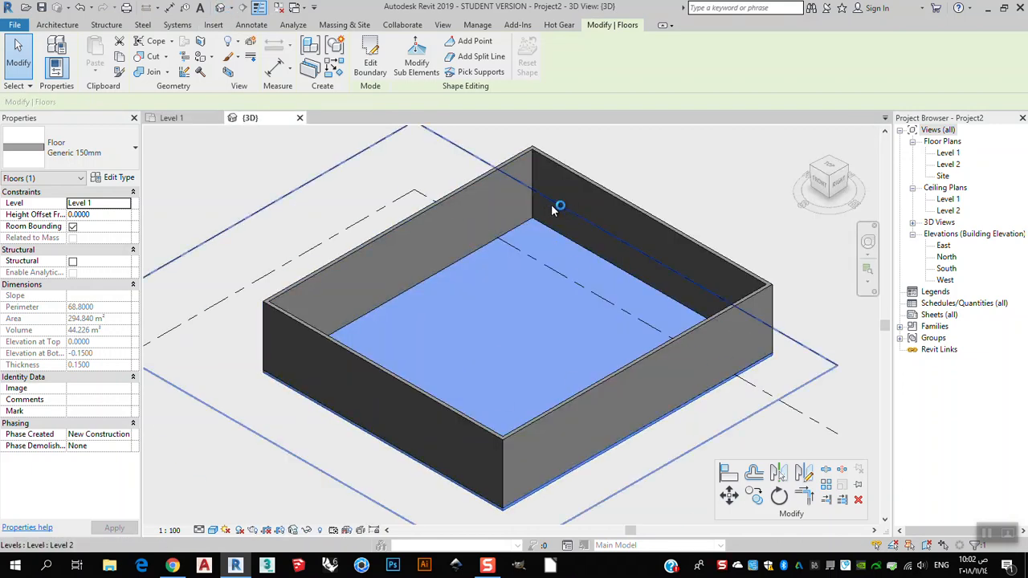
left_click(172, 118)
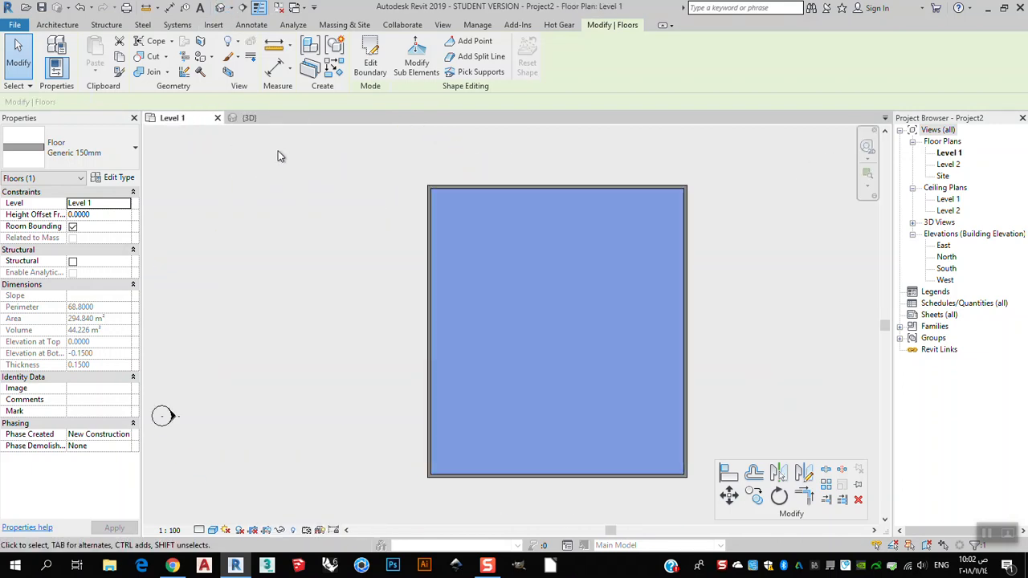
Reopen the floor's boundary for editing and delete all of its boundary lines
left_click(371, 64)
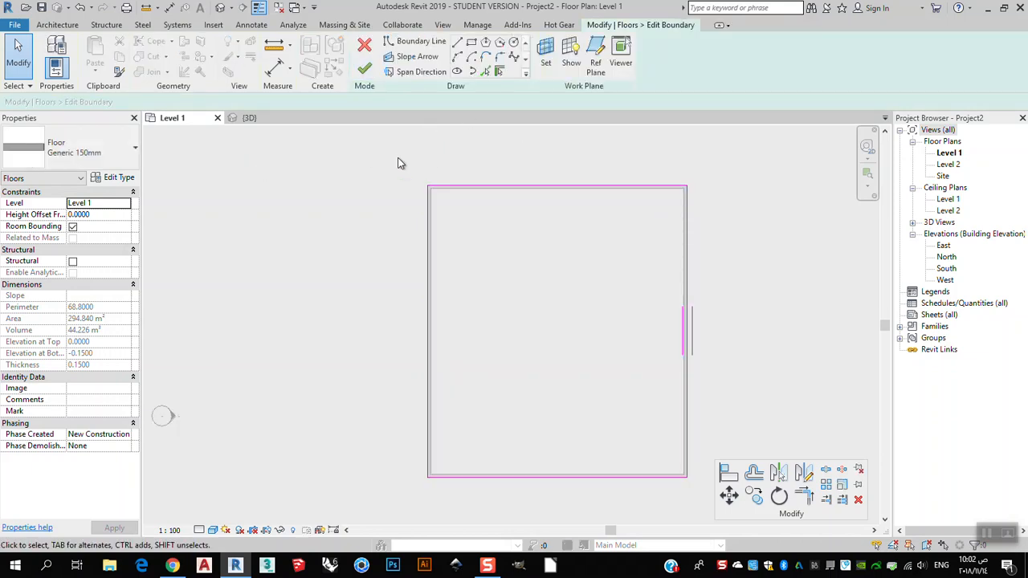
mouse_move(391, 154)
left_mouse_down()
mouse_move(610, 374)
mouse_move(700, 499)
left_mouse_up()
key("Delete")
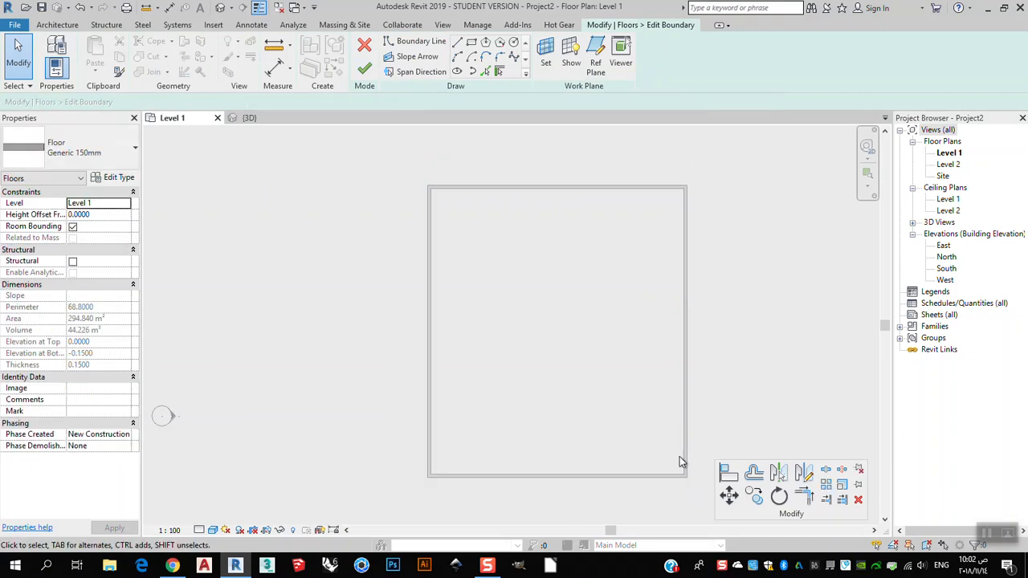
Start a new boundary with Pick Walls, keeping Extend into wall (to core) enabled, and pick the top wall
left_click(498, 73)
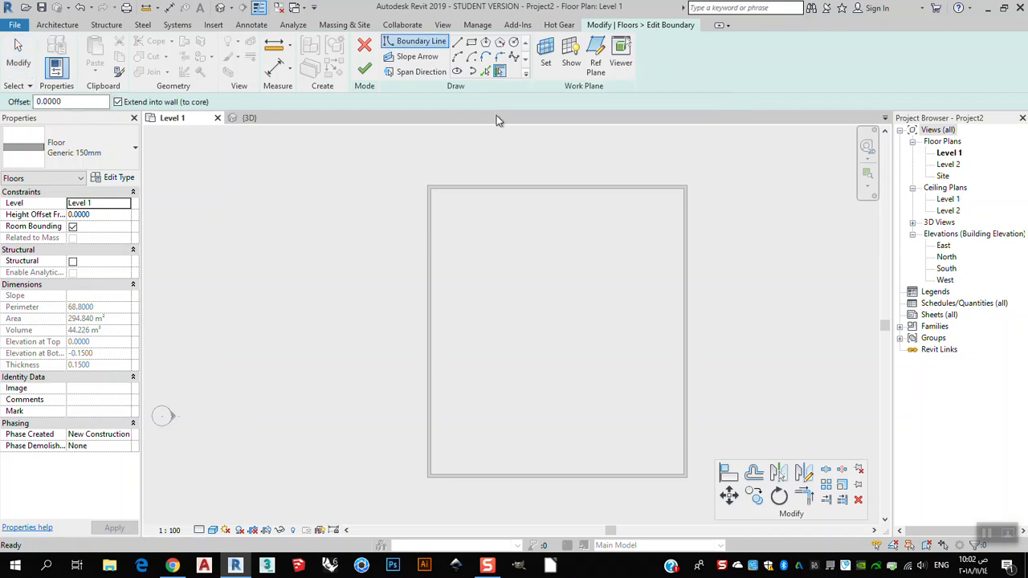
scroll(443, 202, "up", 3)
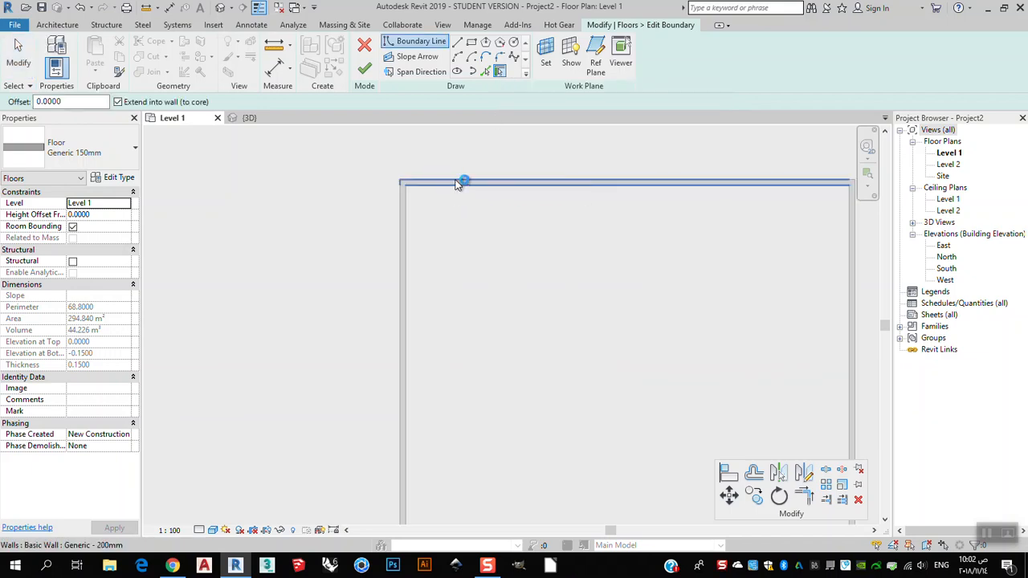
scroll(456, 186, "up", 2)
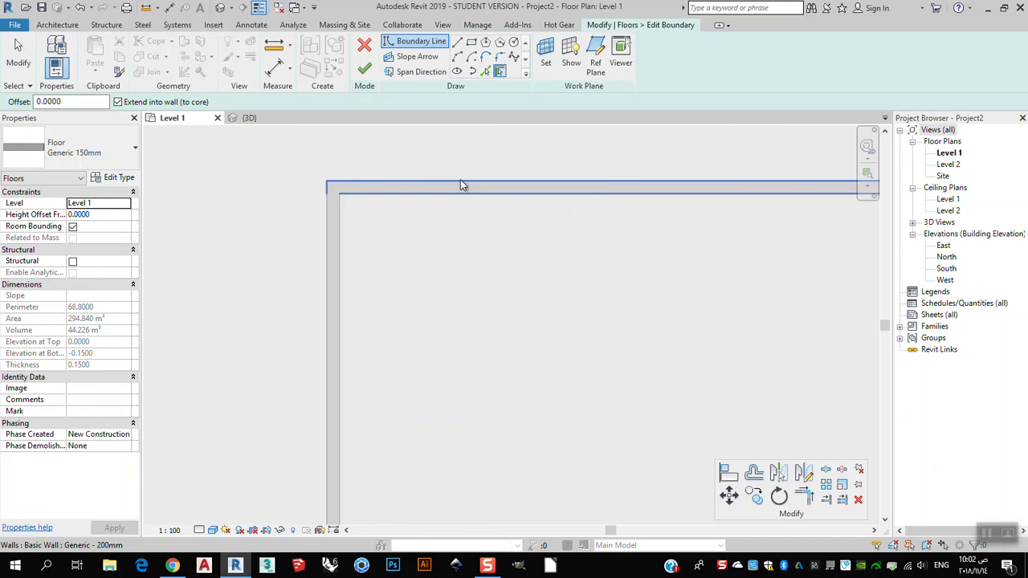
left_click(474, 188)
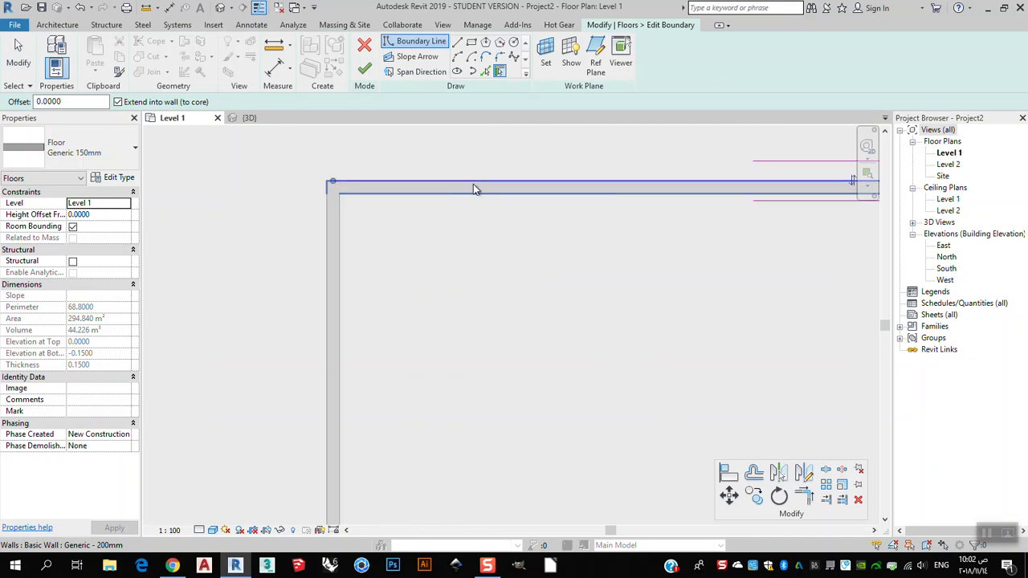
scroll(428, 196, "down", 3)
scroll(619, 189, "up", 3)
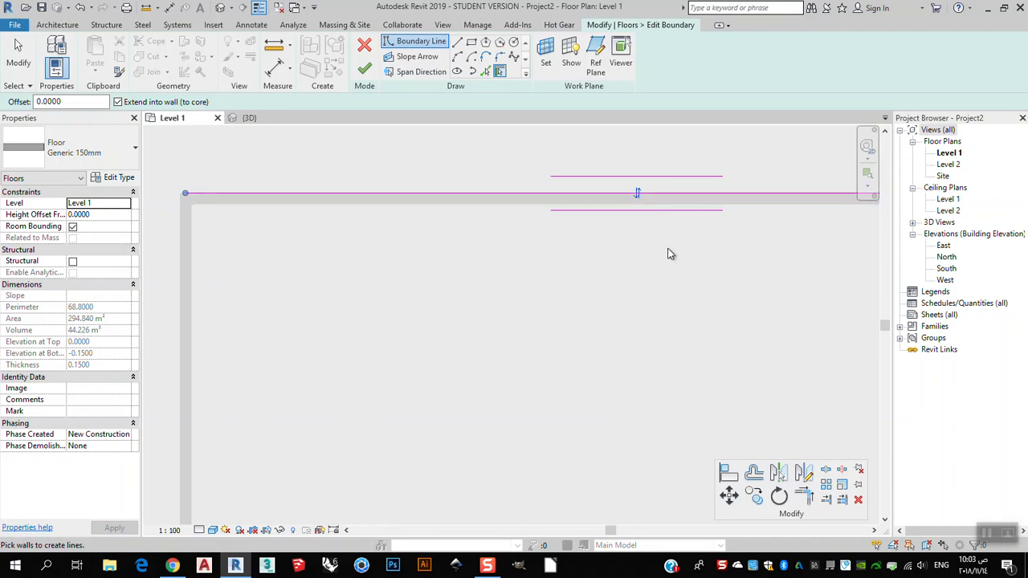
scroll(595, 233, "down", 2)
scroll(526, 201, "up", 3)
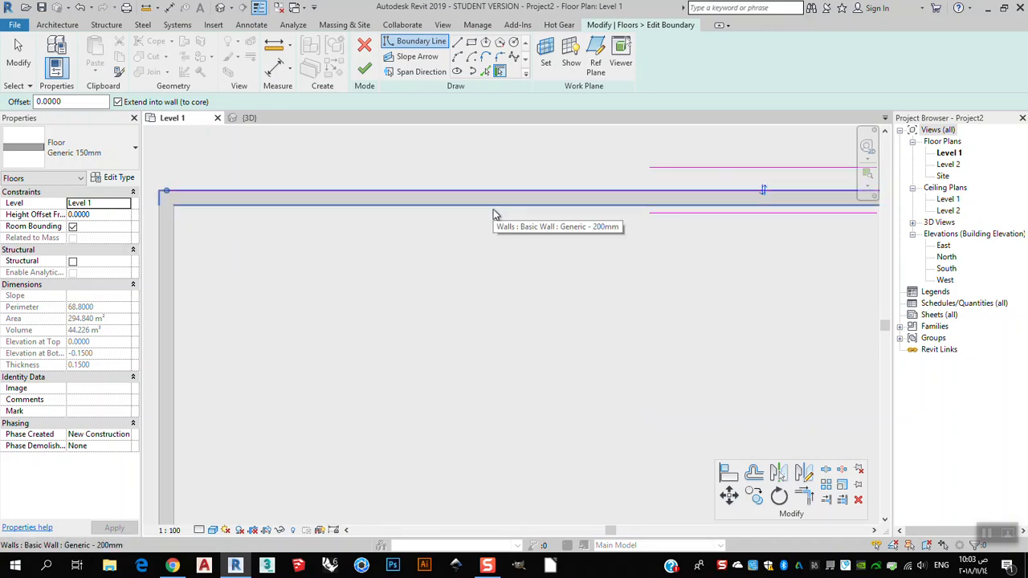
scroll(594, 152, "down", 3)
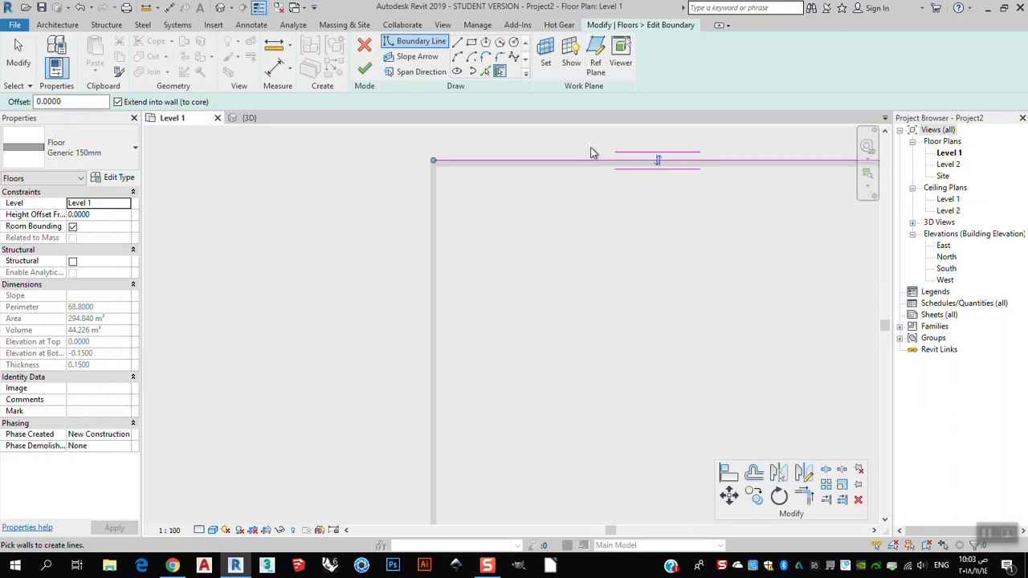
Pick the left, bottom and right walls to close the floor boundary around the room
left_click(434, 304)
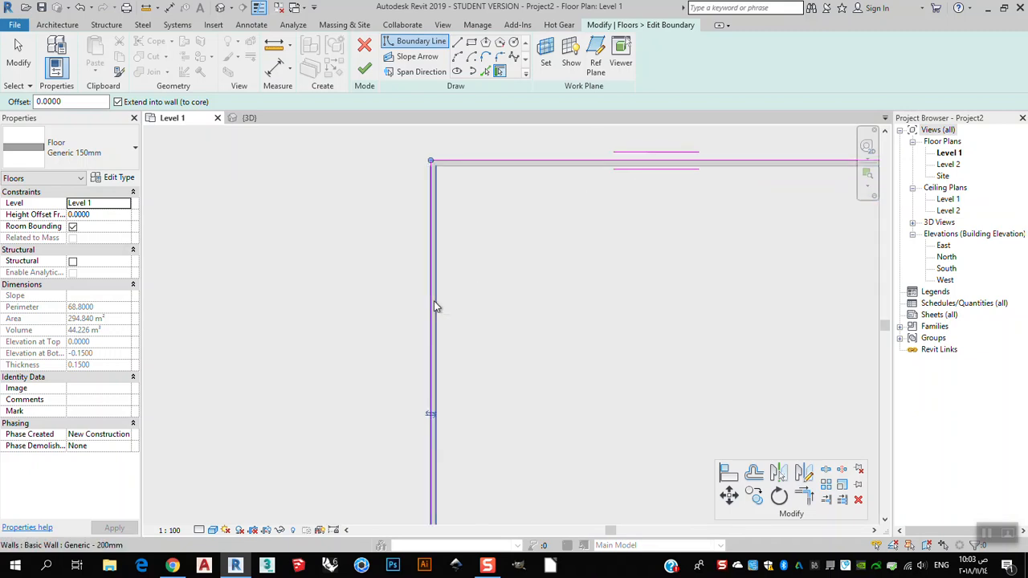
scroll(445, 265, "down", 5)
scroll(521, 392, "up", 4)
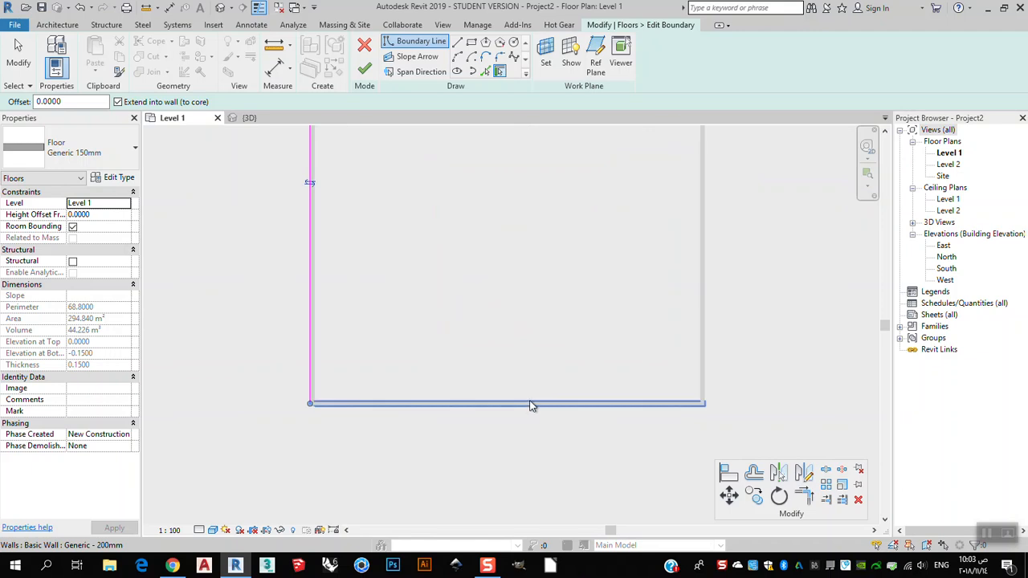
left_click(544, 406)
left_click(704, 294)
scroll(617, 232, "down", 2)
scroll(590, 260, "up", 3)
scroll(535, 234, "down", 3)
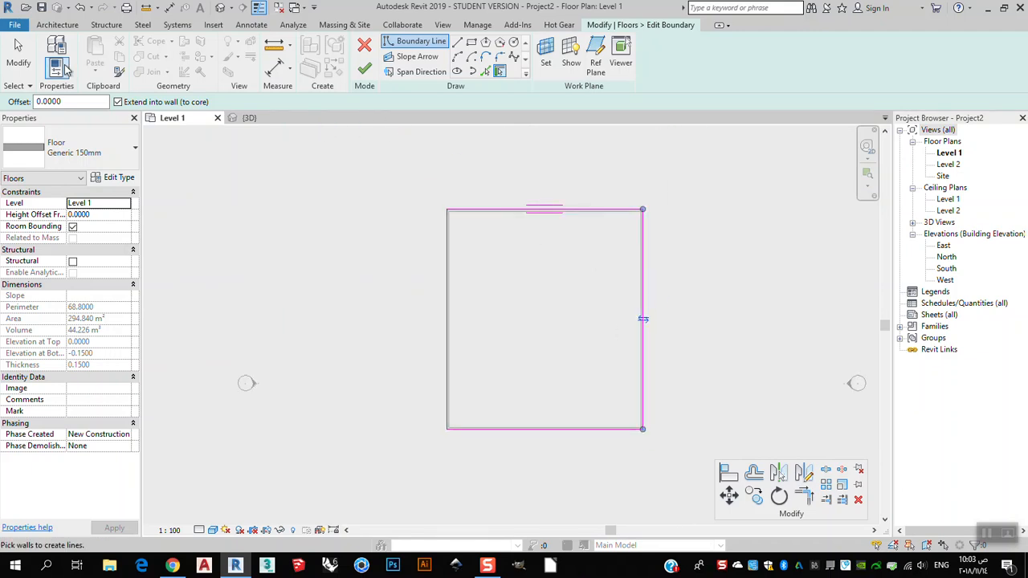
Flip the picked boundary lines to the inner faces of the walls
scroll(626, 323, "up", 4)
scroll(625, 323, "up", 1)
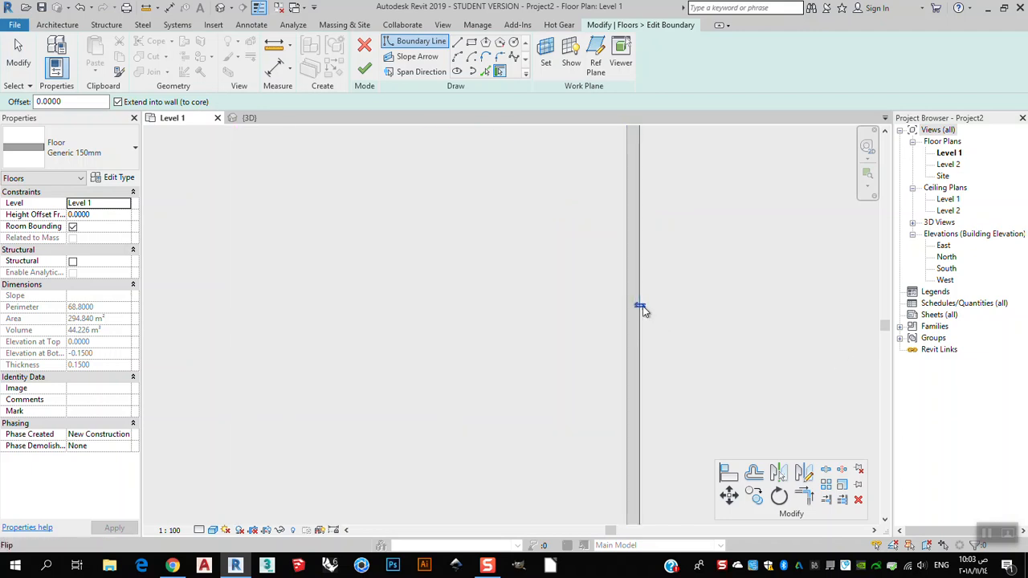
scroll(656, 289, "down", 3)
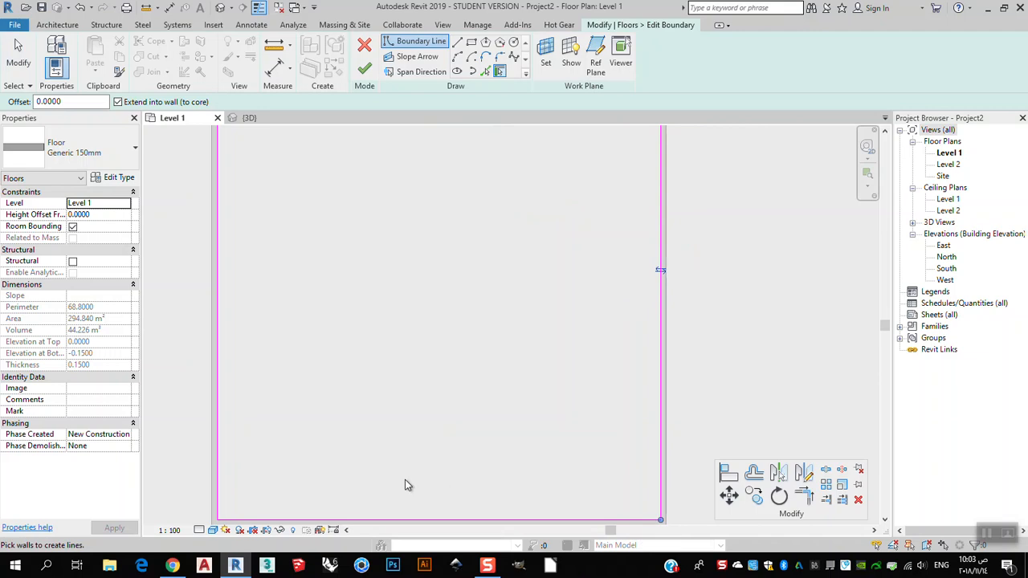
Flip the floor boundary back to the outer faces of the walls
scroll(407, 399, "down", 2)
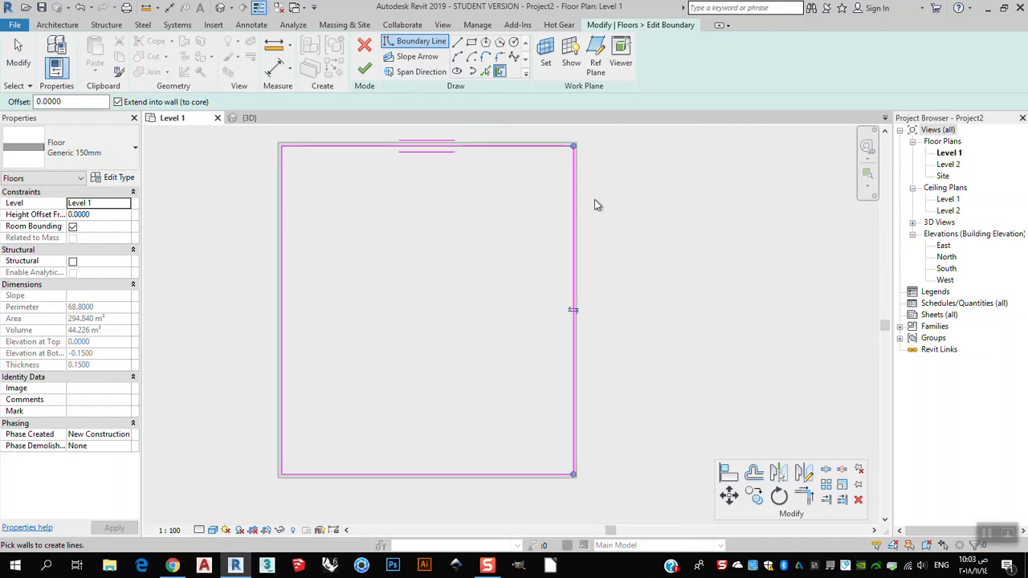
scroll(592, 318, "up", 3)
left_click(543, 306)
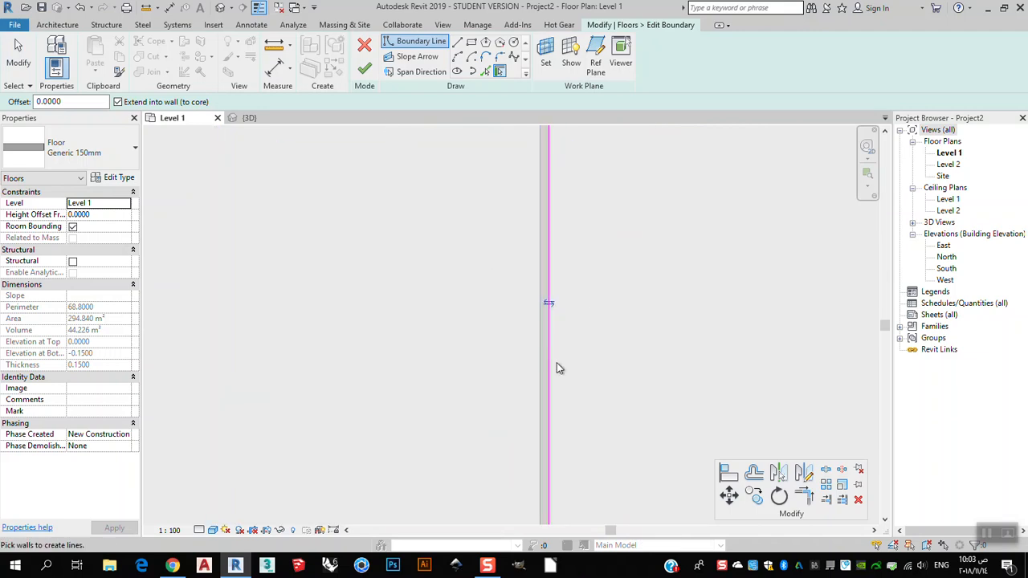
Finish the Level 1 floor boundary edit and view the floor in 3D
left_click(365, 71)
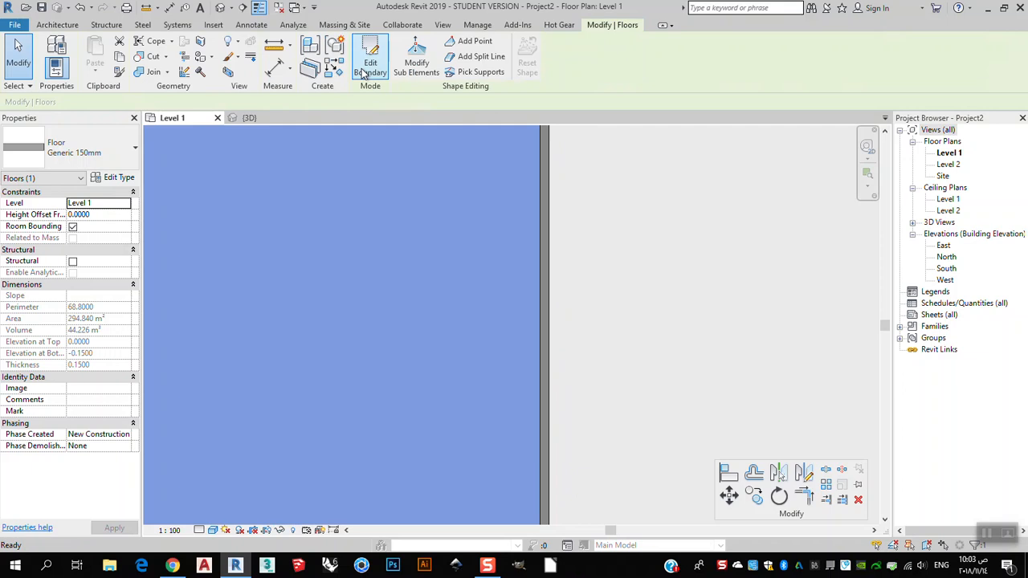
left_click(249, 118)
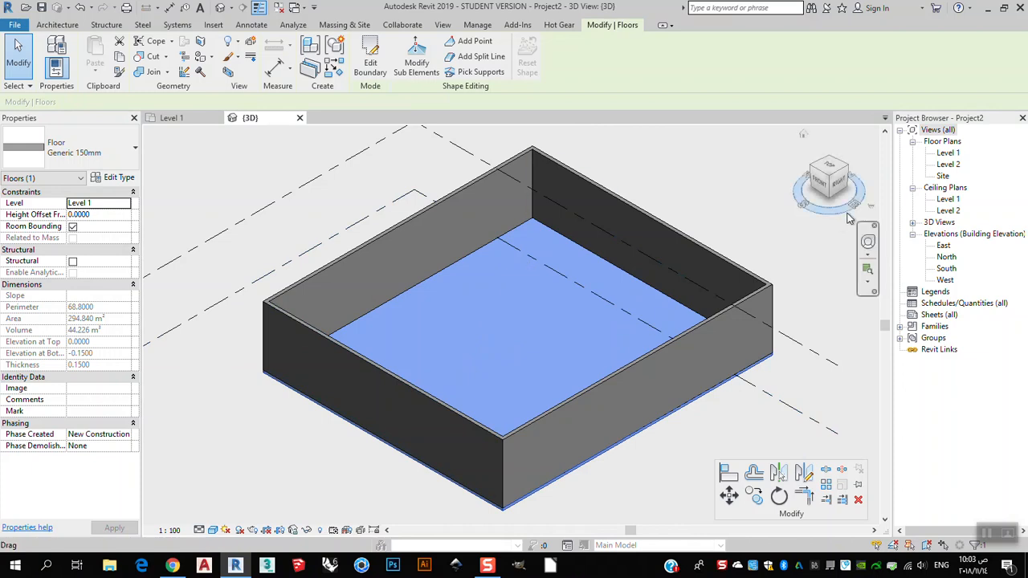
Open the Level 2 floor plan and start an architectural floor with a rectangular boundary
double_click(956, 165)
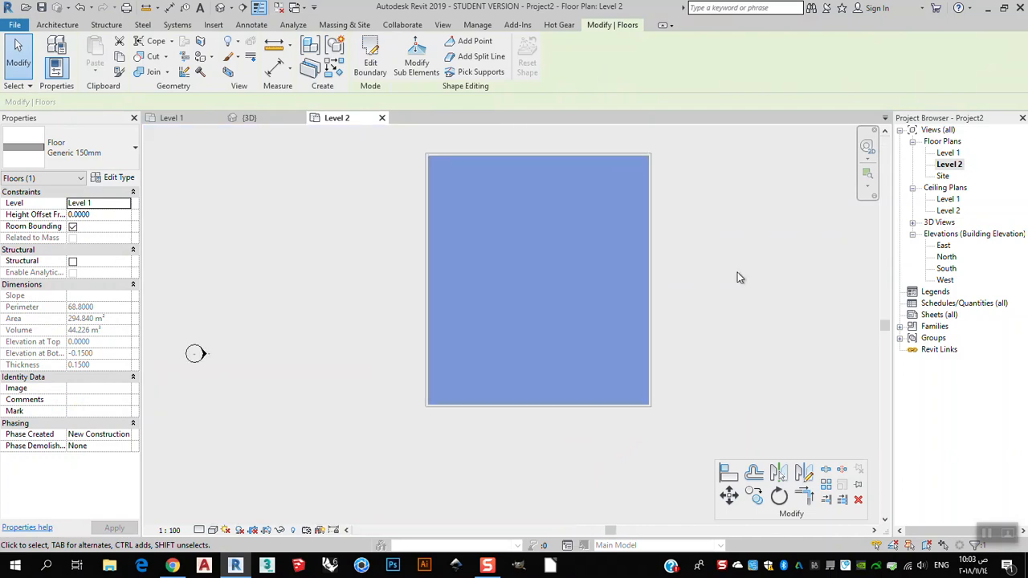
left_click(733, 270)
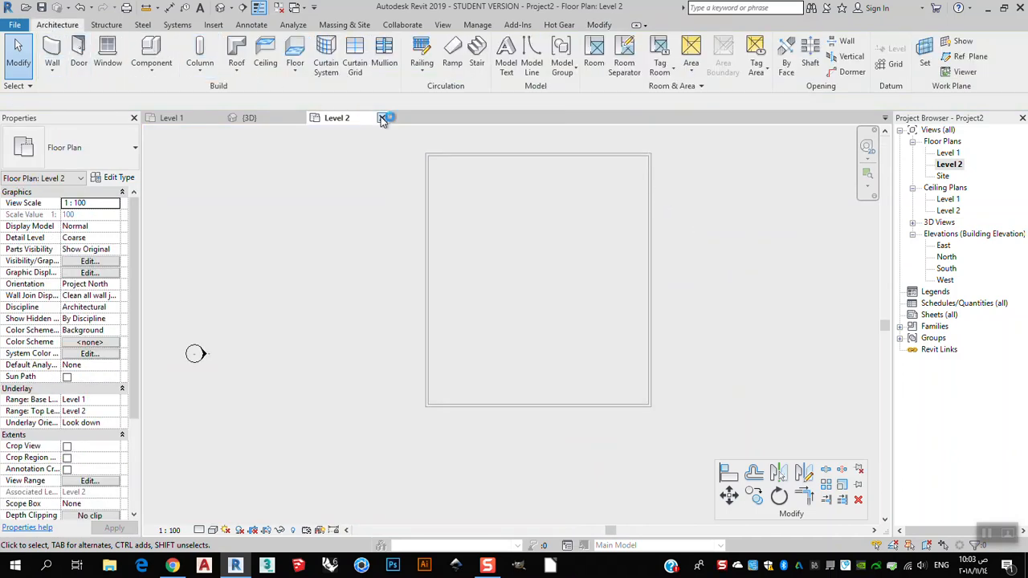
left_click(291, 77)
left_click(325, 94)
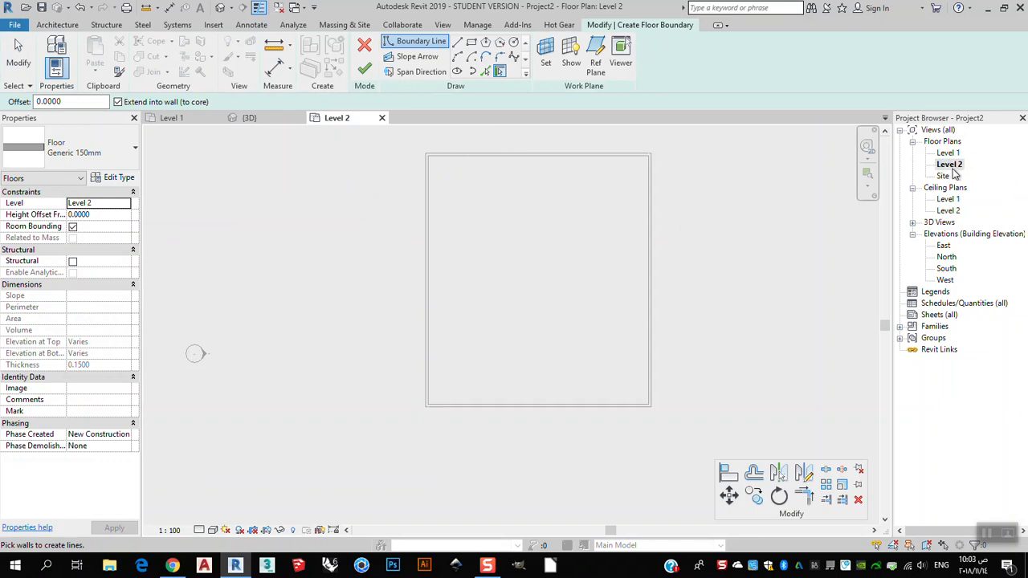
left_click(471, 49)
Set the boundary offset to 1 m and stretch the rectangle from the walls' outer top-right corner to their outer bottom-left corner
scroll(657, 149, "up", 2)
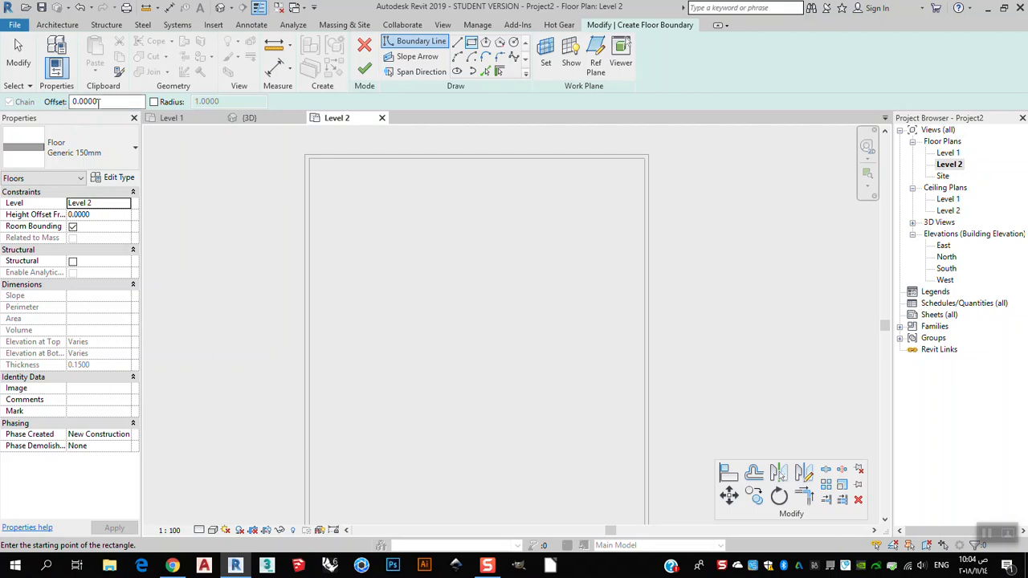
double_click(113, 101)
type("1")
left_click(648, 157)
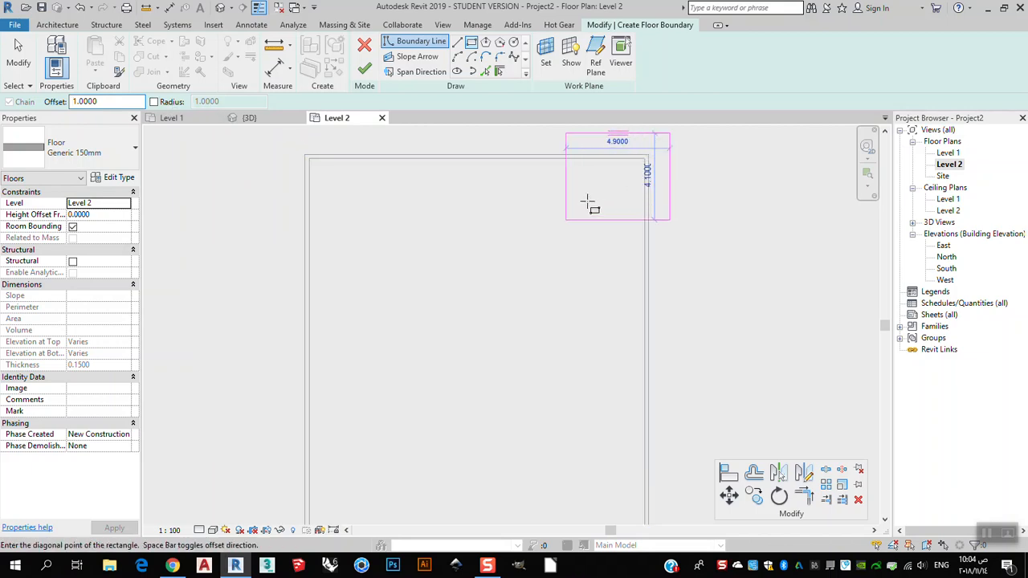
scroll(648, 159, "down", 1)
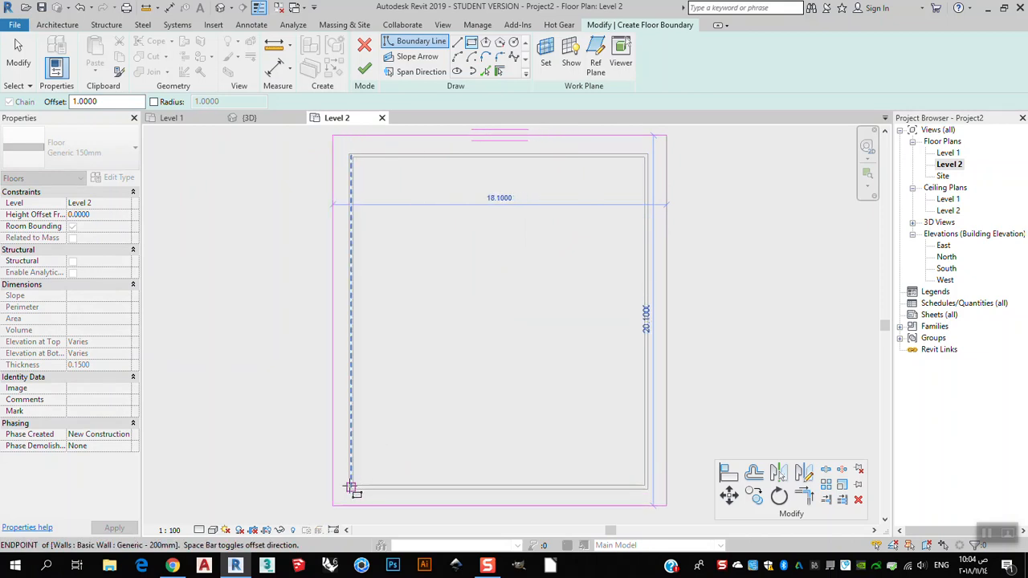
scroll(351, 487, "up", 3)
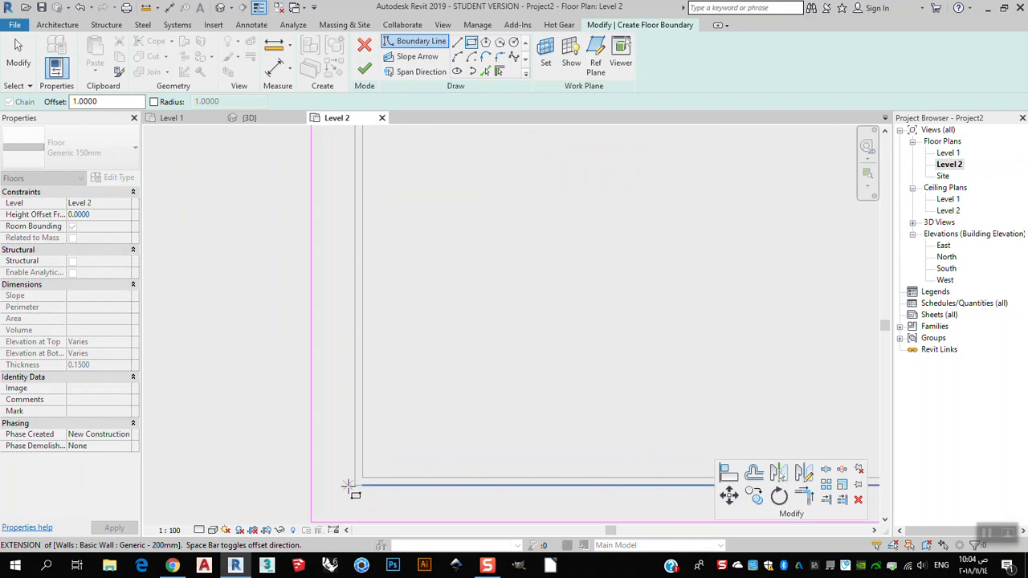
scroll(354, 486, "down", 1)
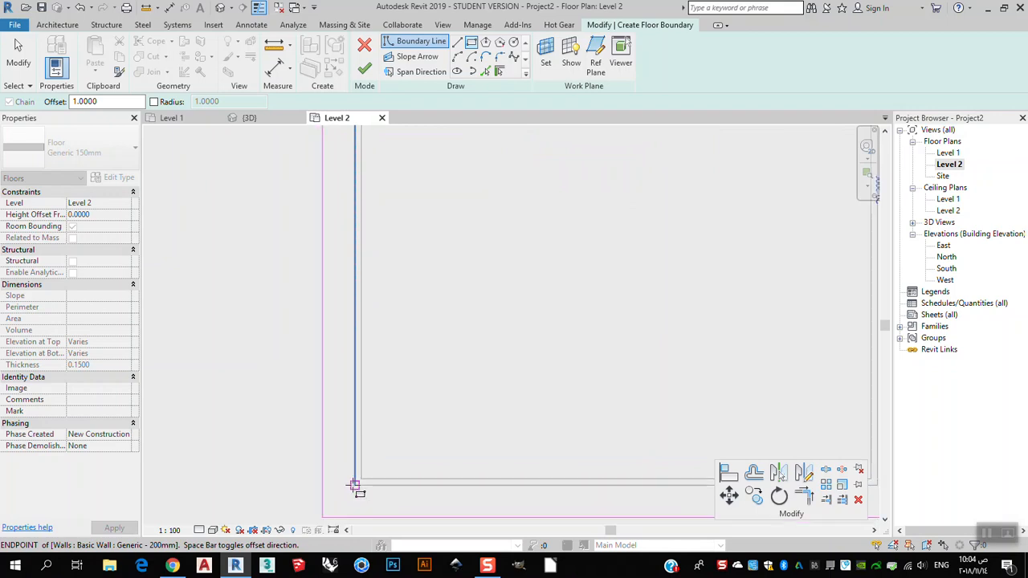
scroll(354, 486, "down", 2)
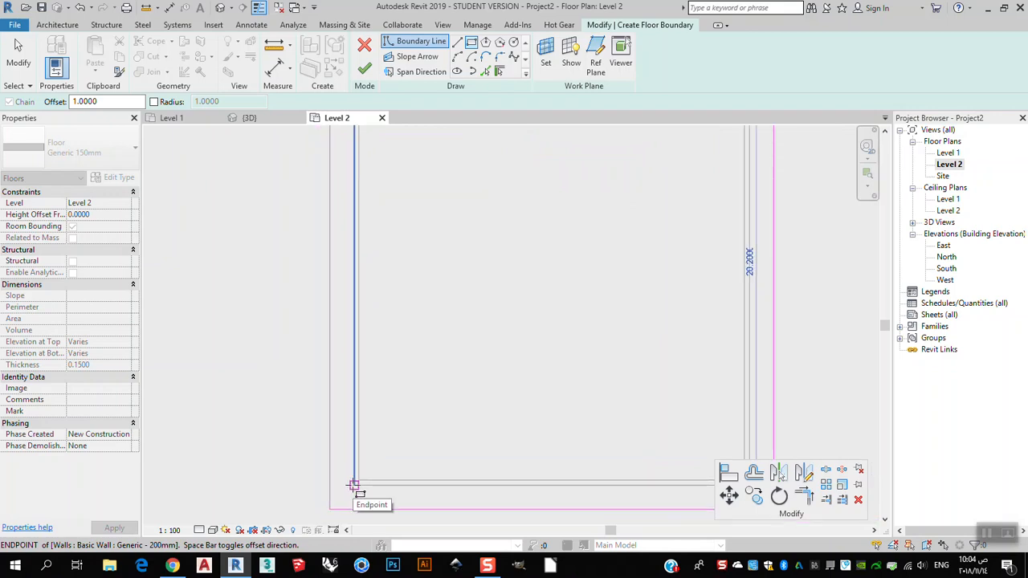
Flip the rectangle's offset between inside and outside, and place it with the offset outside the walls
key("space")
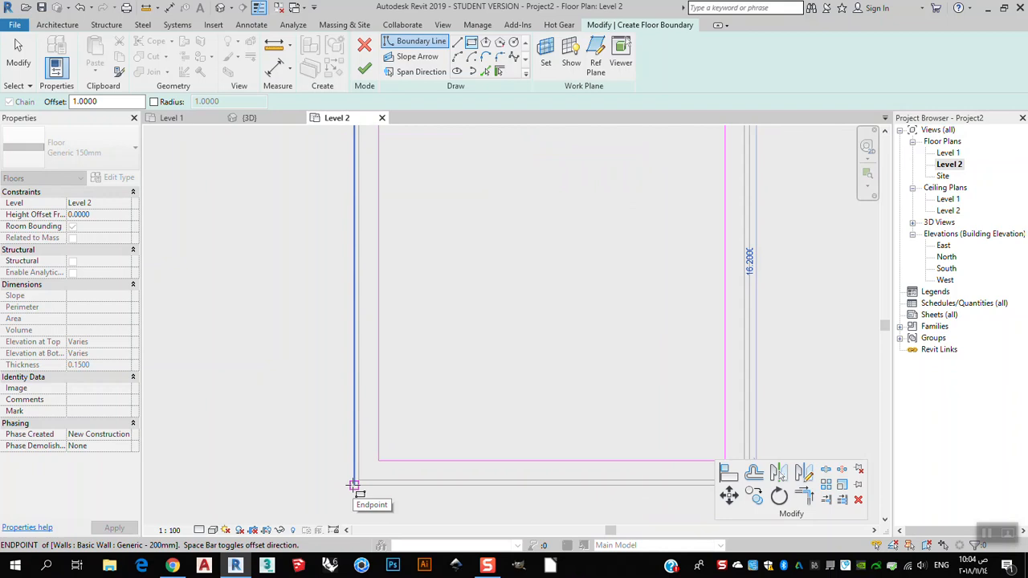
key("space")
key("space")
key("space")
key("space")
key("space")
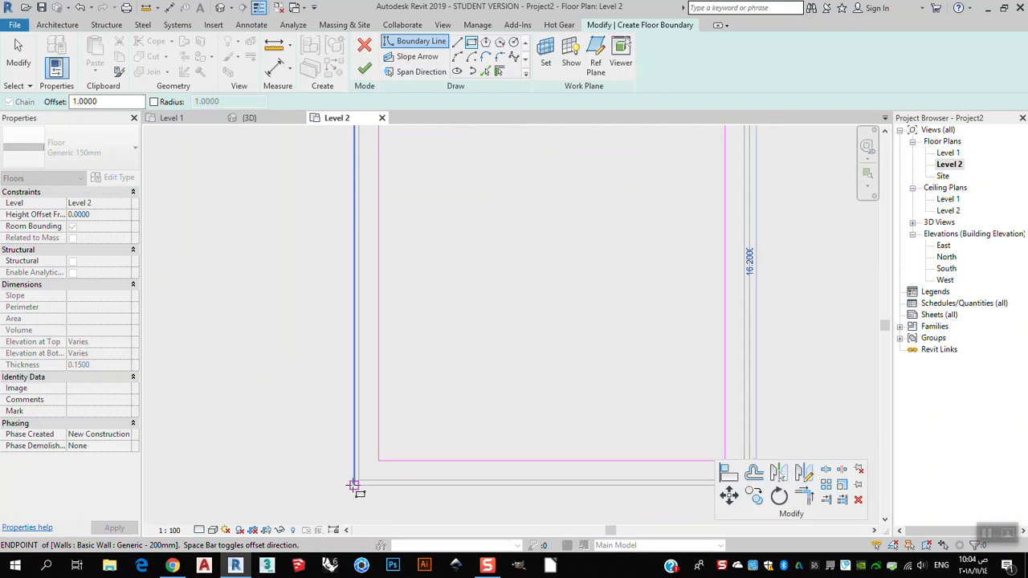
key("space")
key("space")
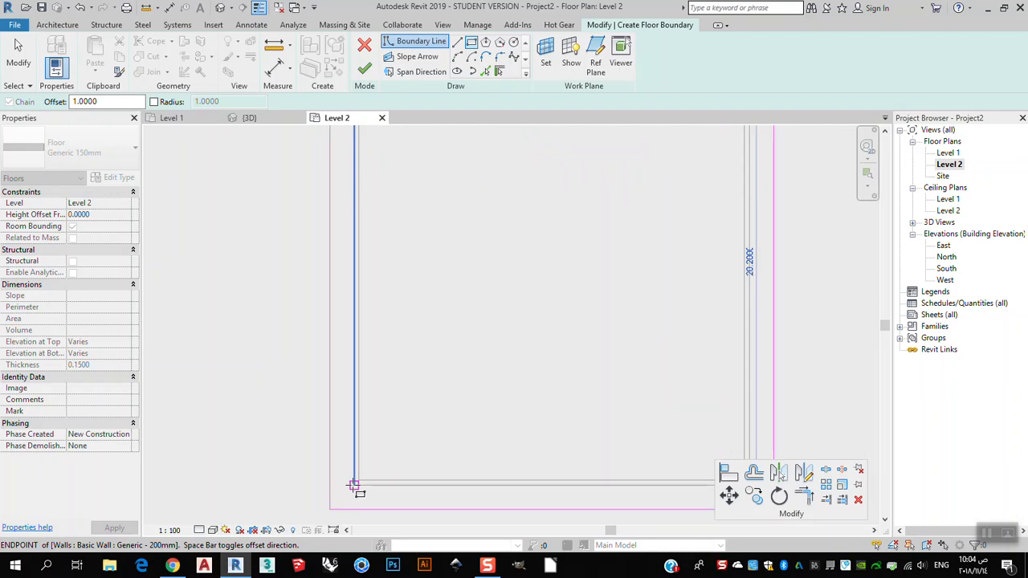
key("space")
key("space")
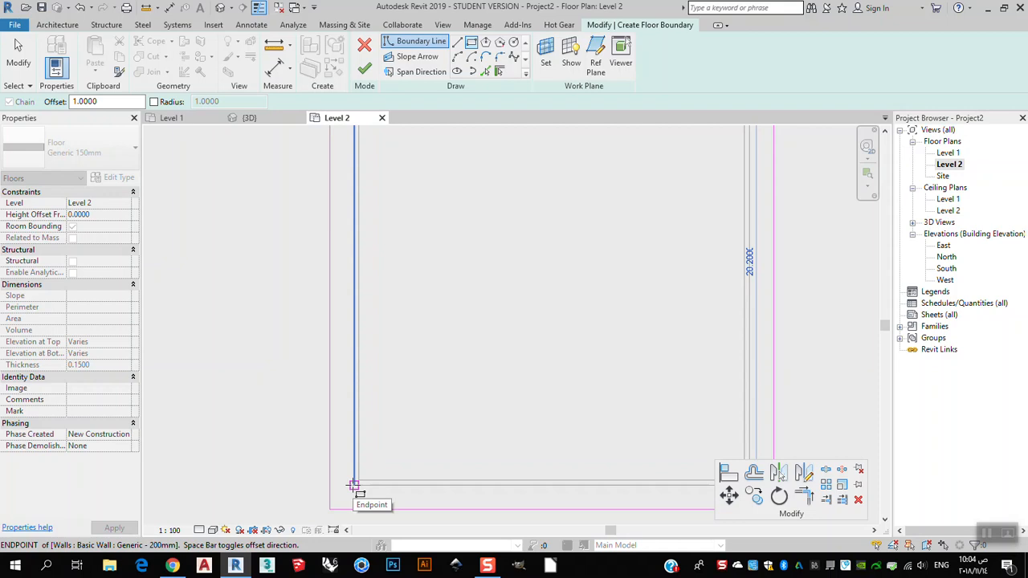
left_click(354, 485)
Finish the Level 2 floor and decline attaching the walls to its bottom
scroll(386, 450, "down", 2)
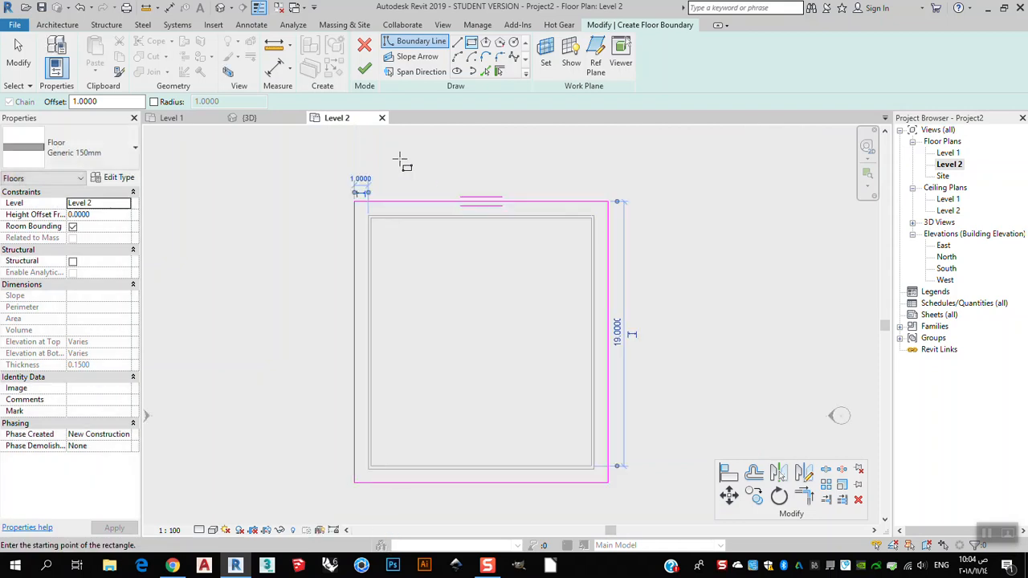
left_click(365, 69)
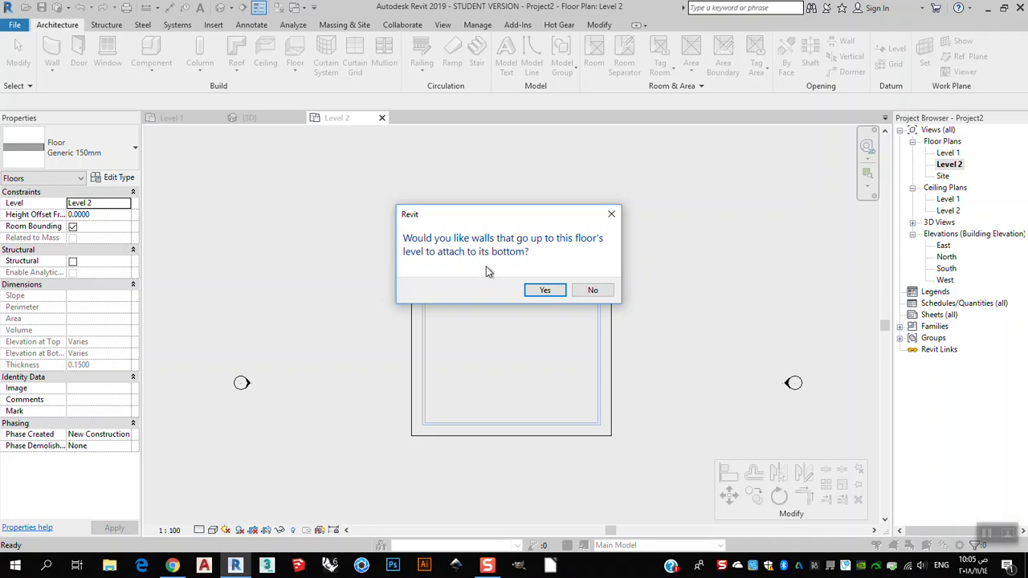
left_click(593, 291)
scroll(593, 294, "up", 1)
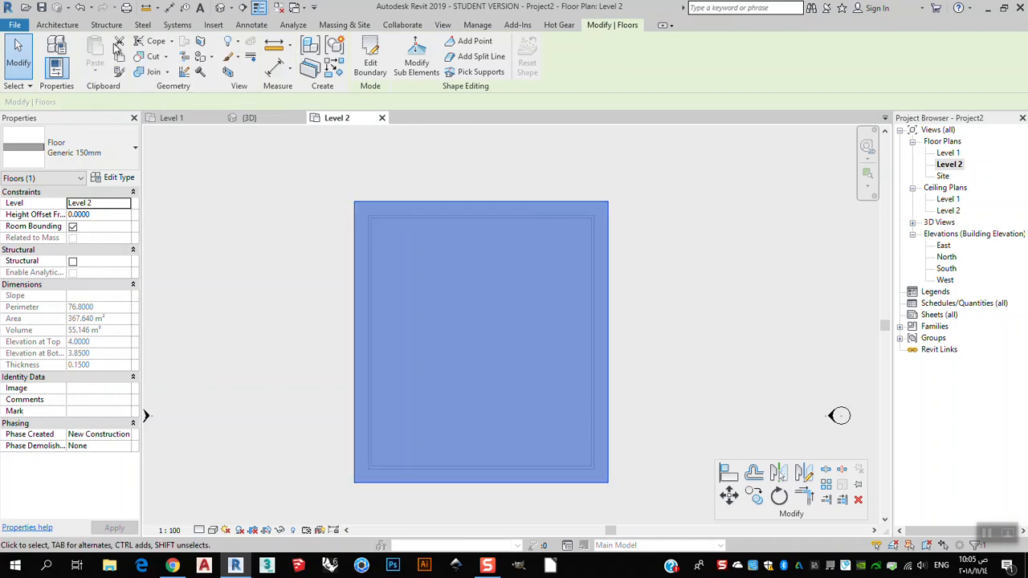
Examine the overhanging Level 2 floor in the 3D view from different angles
left_click(249, 118)
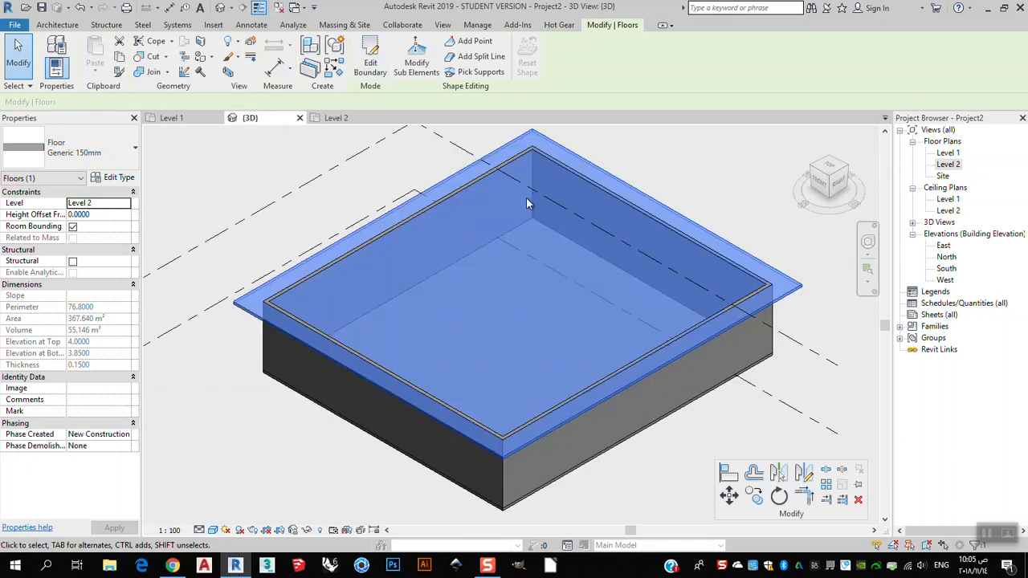
left_click(765, 203)
scroll(634, 359, "down", 2)
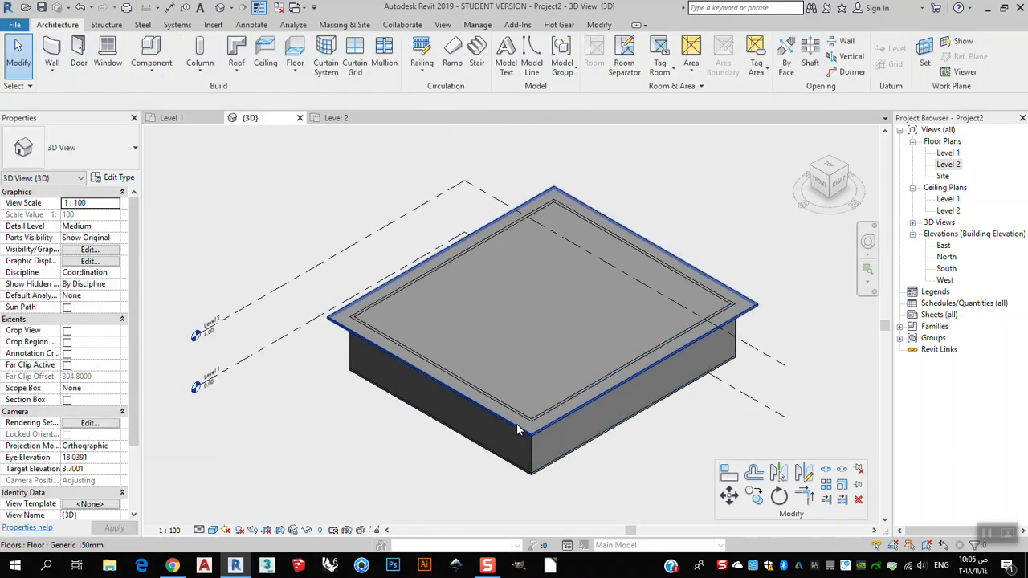
mouse_move(564, 409)
middle_mouse_down("shift")
mouse_move(582, 345)
mouse_move(546, 378)
mouse_move(509, 356)
mouse_move(506, 431)
mouse_move(560, 424)
middle_mouse_up("shift")
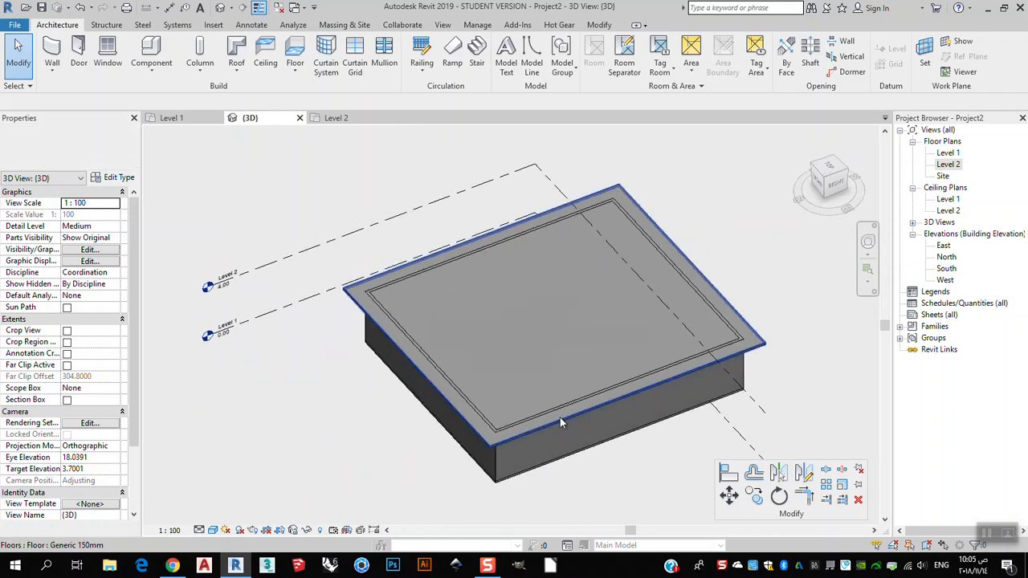
left_click(756, 349)
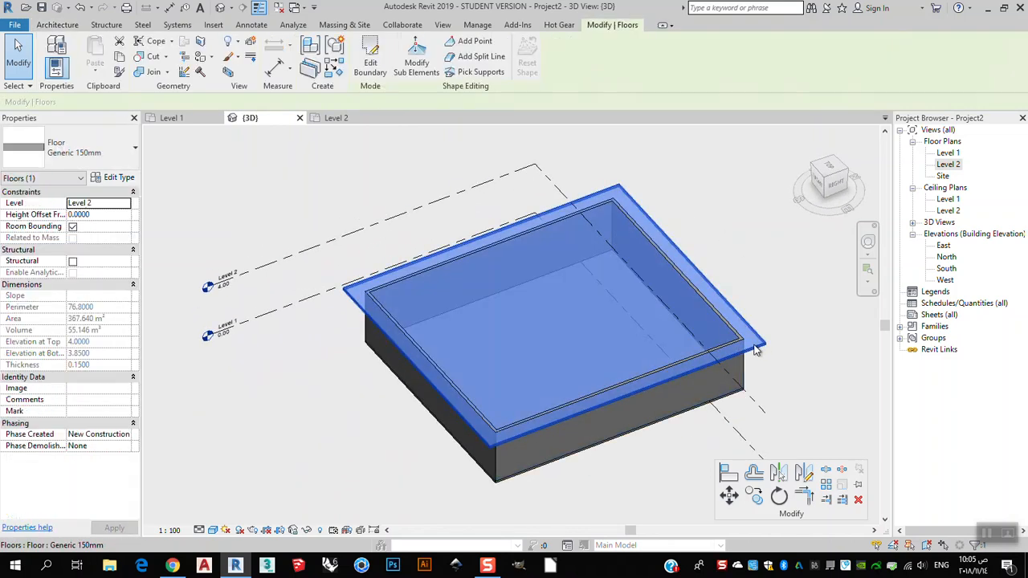
left_click(352, 119)
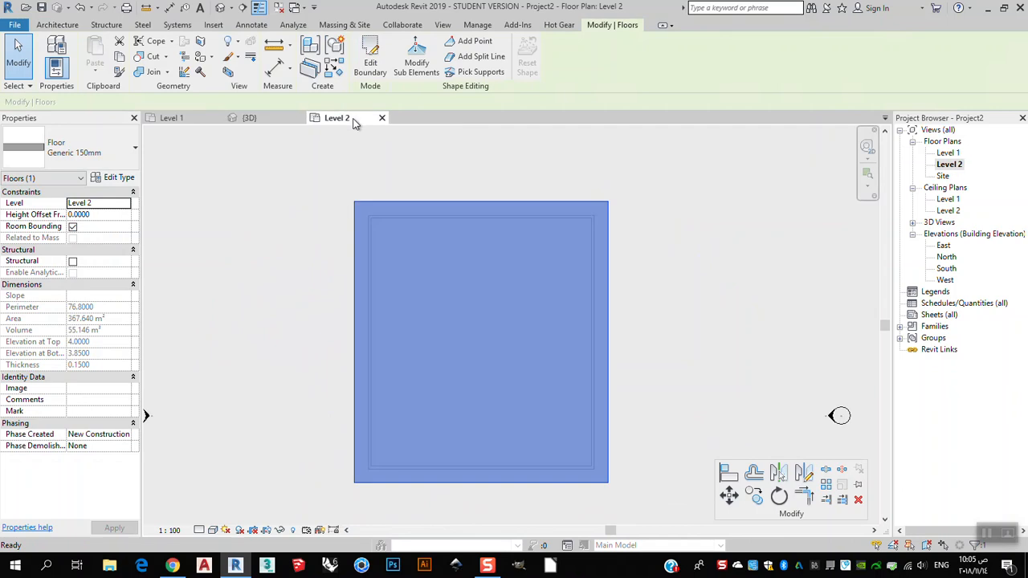
left_click(370, 65)
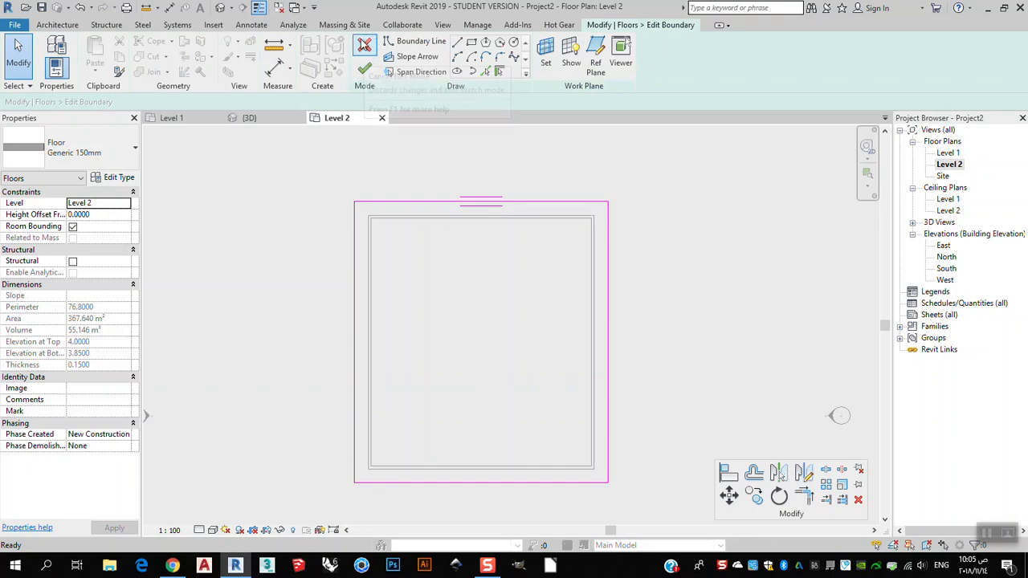
left_click(369, 66)
left_click(631, 241)
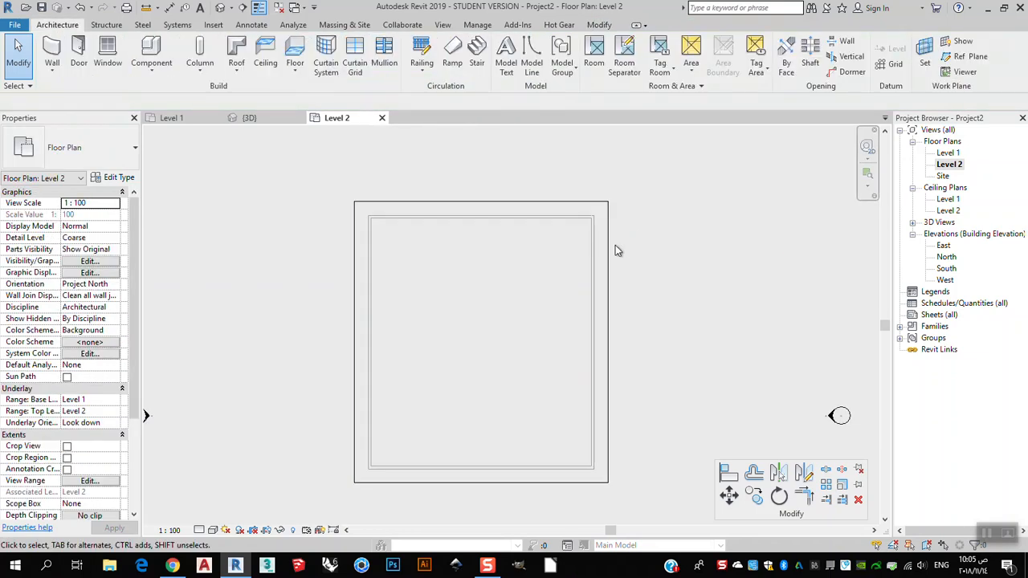
left_click(603, 255)
key("Escape")
Edit the Level 2 floor's boundary and draw two vertically aligned rectangular openings inside it, about 6.1 by 2 m and 6.1 by 1.7 m
left_click(611, 279)
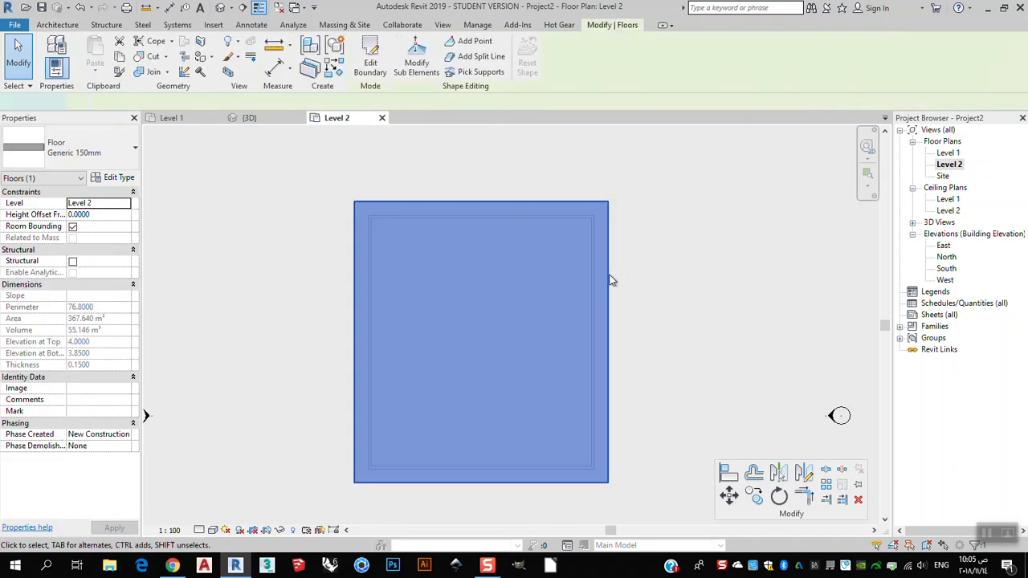
double_click(610, 280)
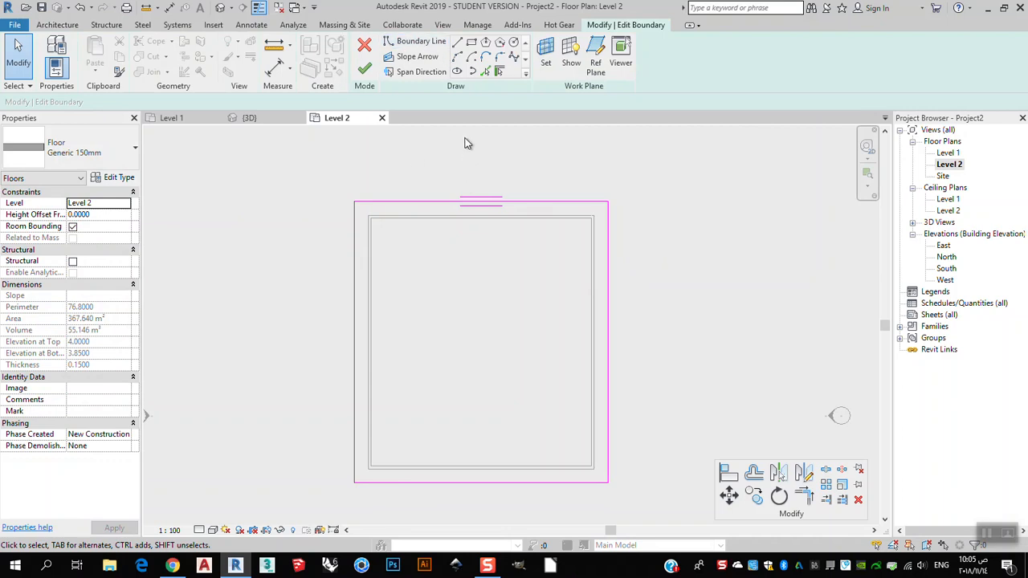
left_click(472, 43)
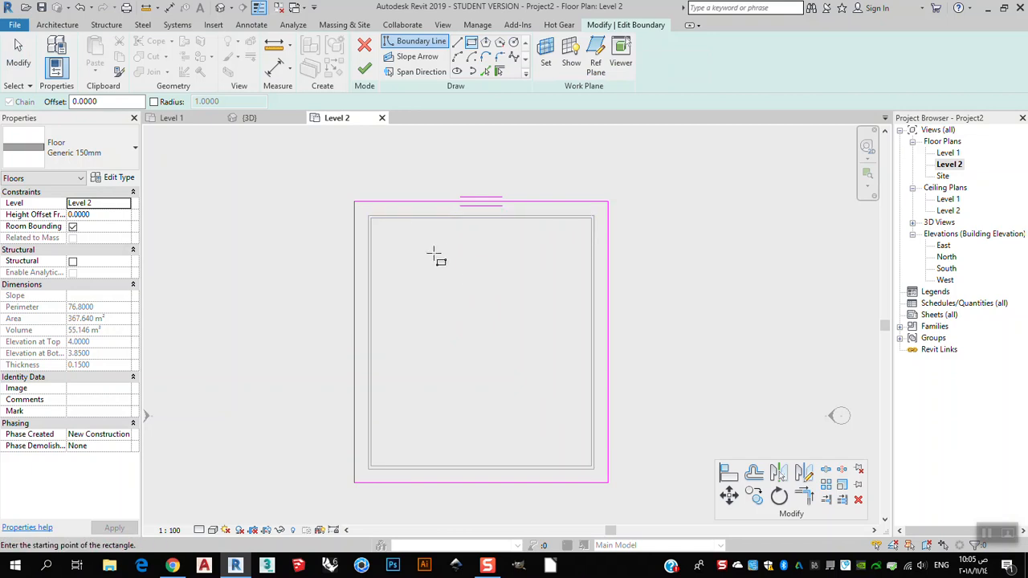
left_click(446, 273)
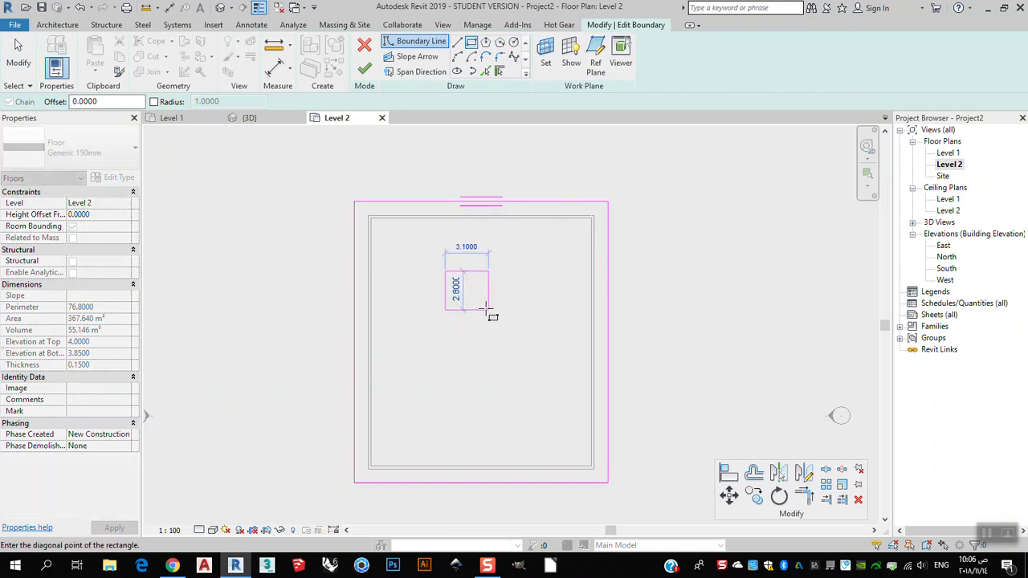
left_click(530, 299)
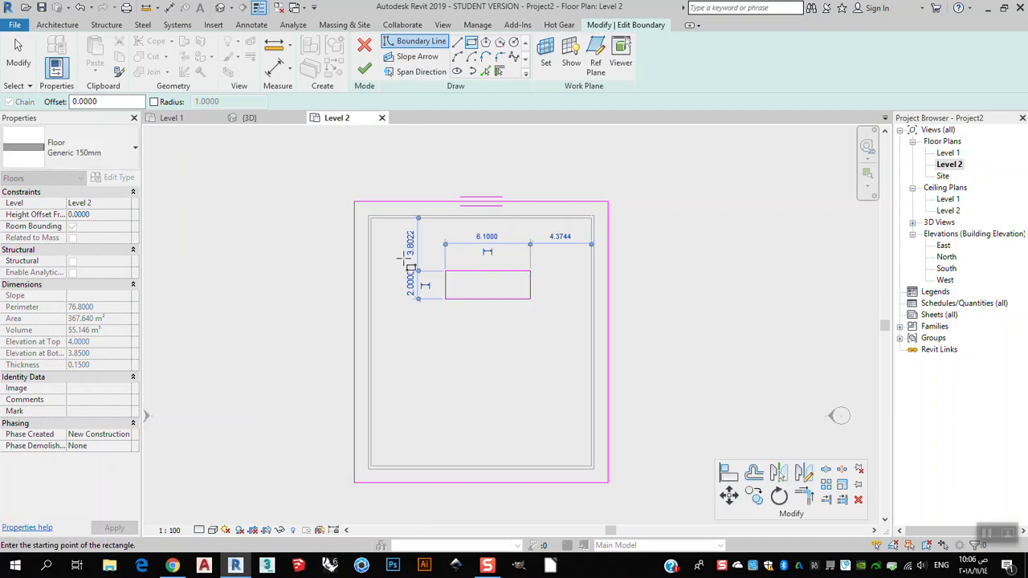
left_click(445, 384)
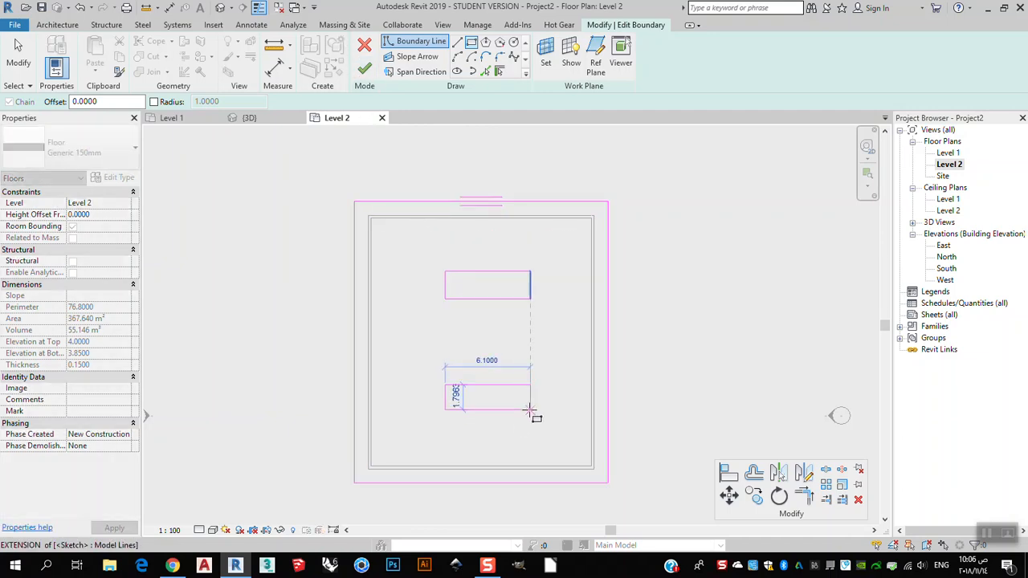
left_click(530, 408)
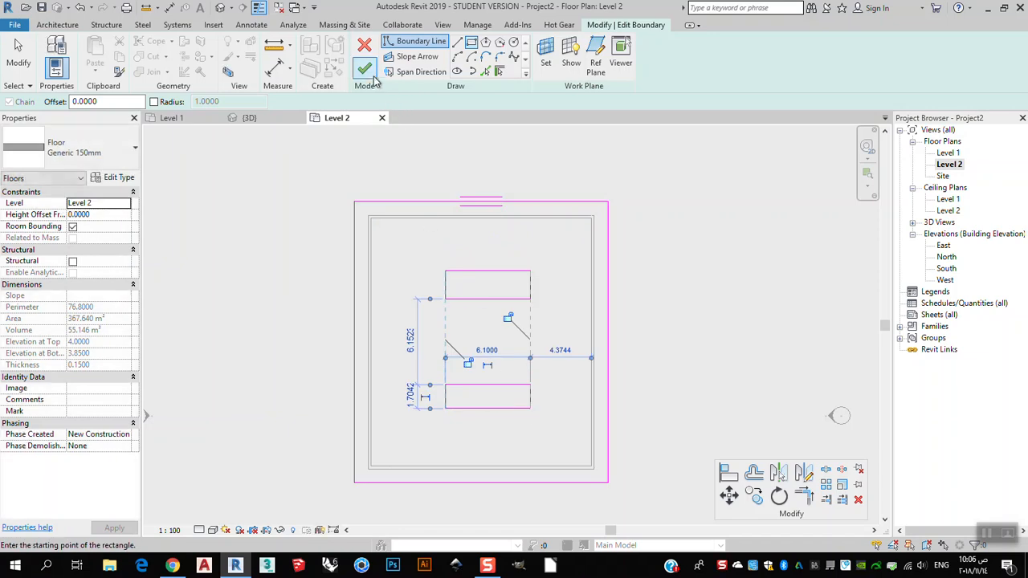
Finish the boundary edit without attaching the walls to the floor's bottom, and view the openings in 3D
left_click(367, 73)
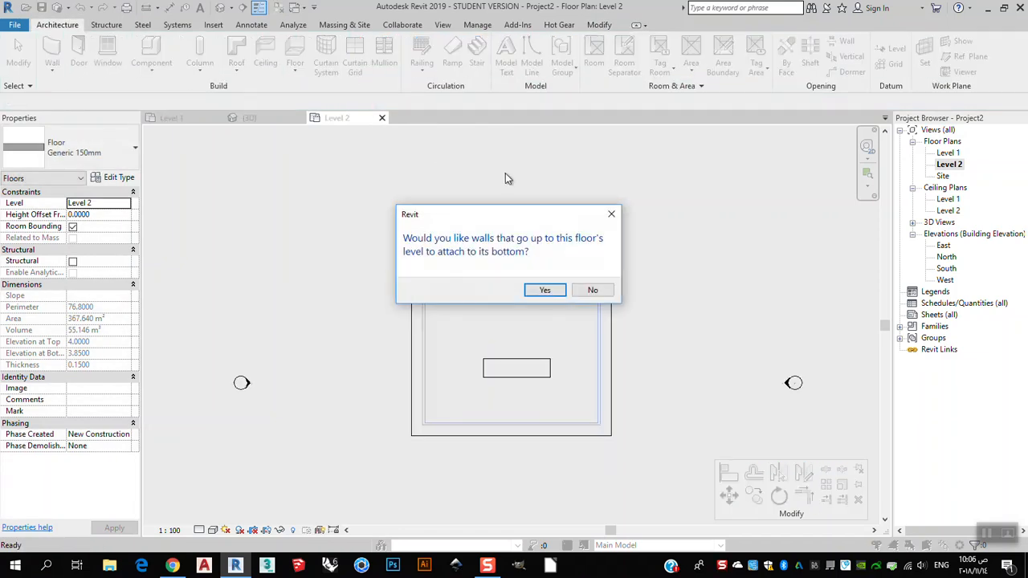
left_click(593, 290)
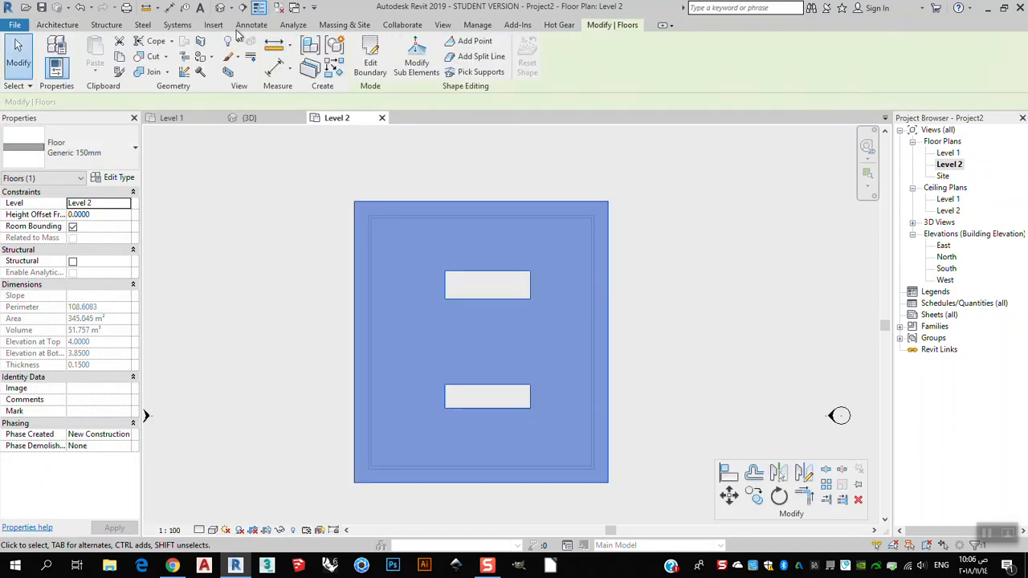
left_click(249, 118)
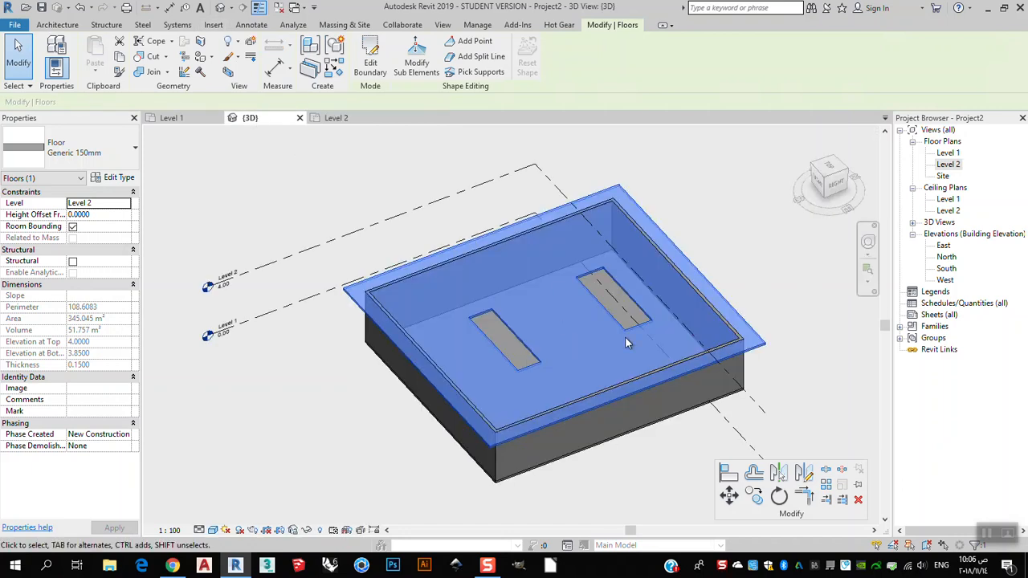
Examine the two rectangular openings and the overhang of the Level 2 floor in 3D, with the floor deselected
scroll(632, 250, "up", 4)
scroll(604, 257, "down", 4)
scroll(601, 237, "up", 5)
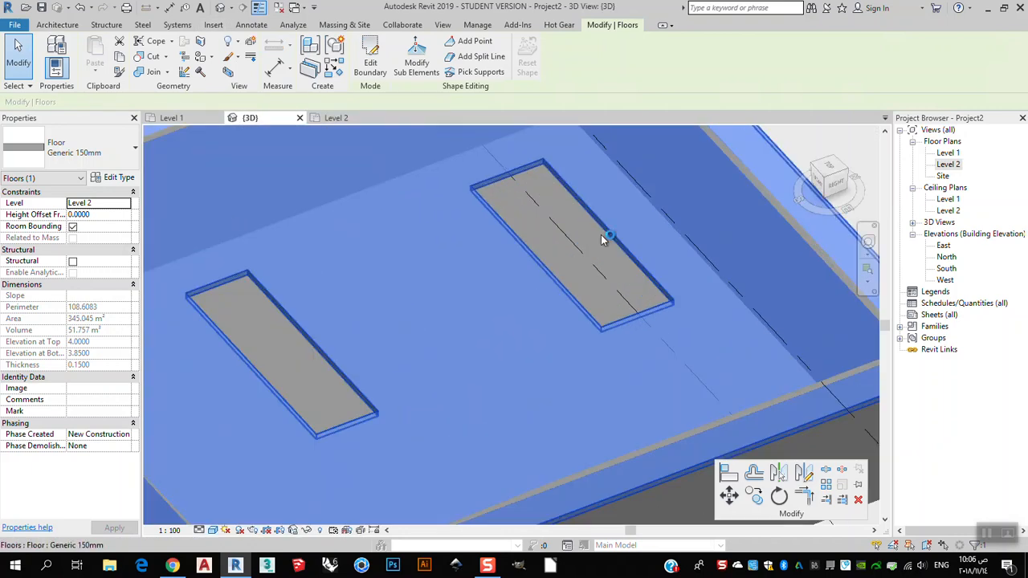
scroll(582, 269, "down", 5)
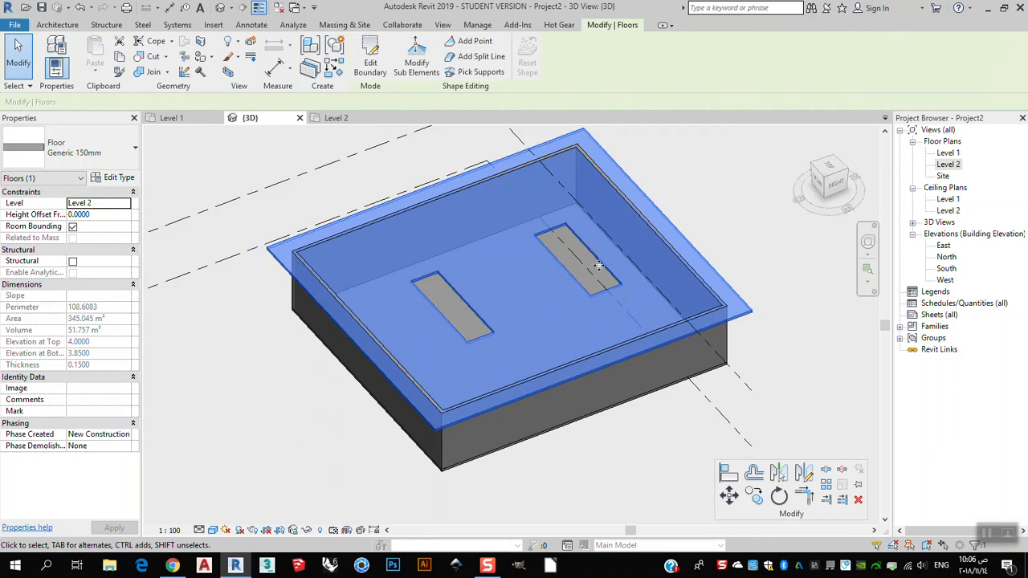
scroll(599, 267, "up", 3)
scroll(602, 265, "down", 4)
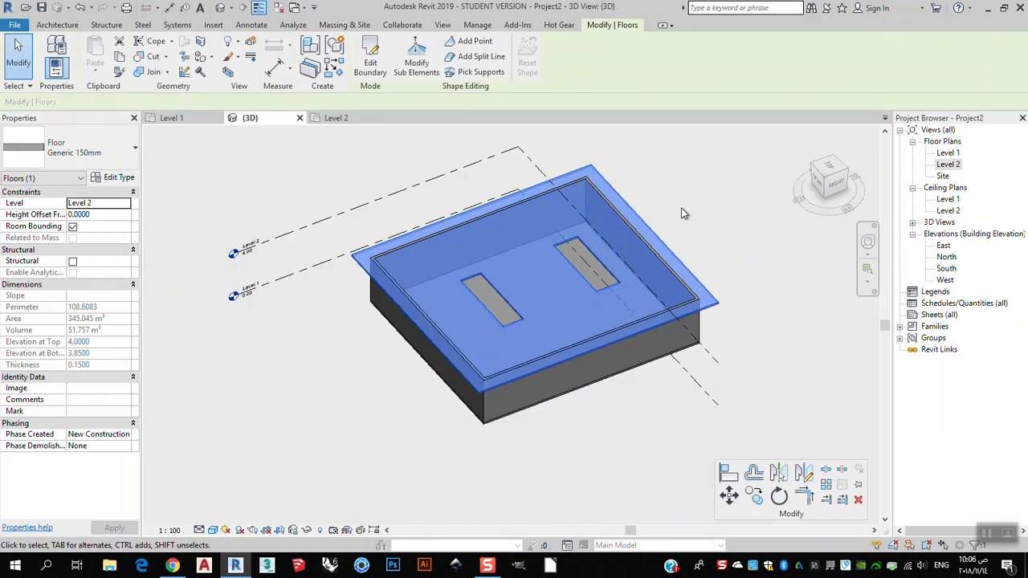
scroll(598, 273, "up", 5)
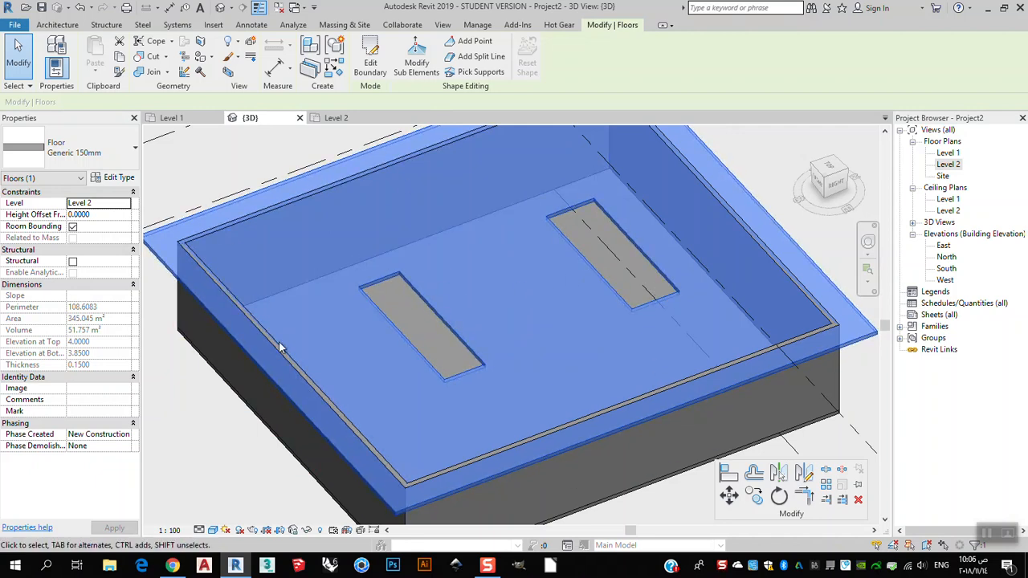
scroll(527, 335, "down", 2)
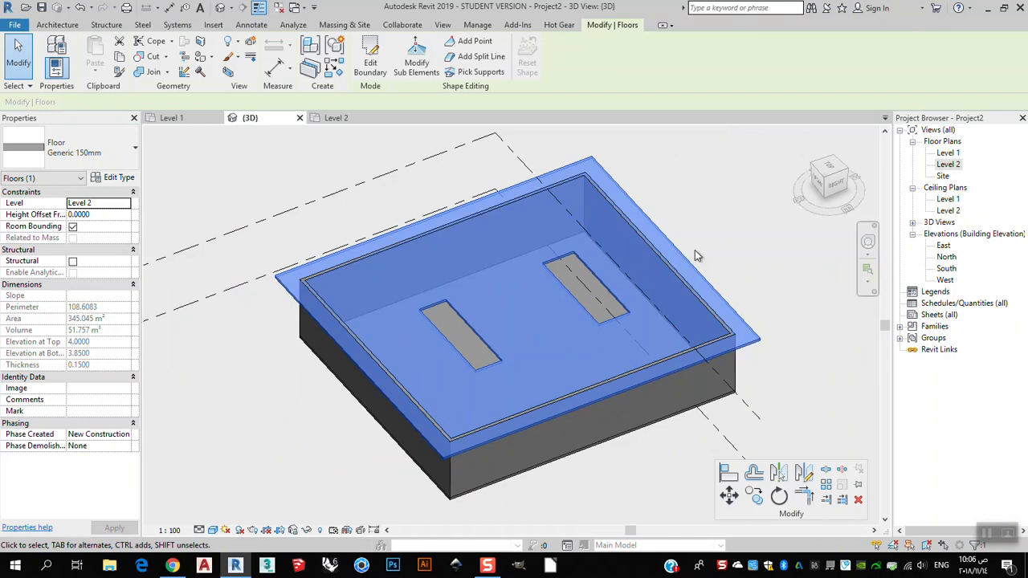
left_click(729, 258)
scroll(578, 357, "up", 3)
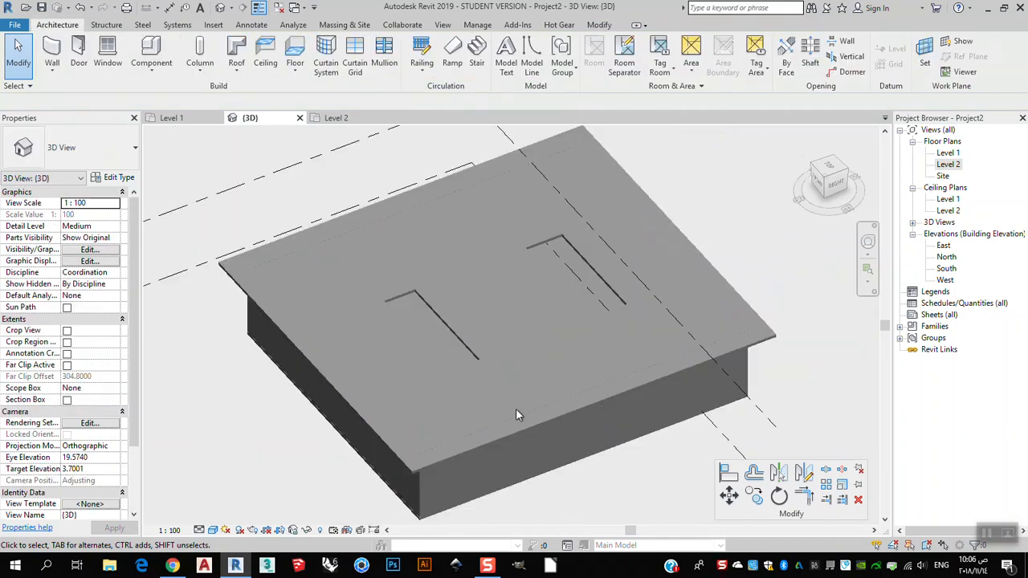
middle_click_drag(480, 459, 503, 391, "shift")
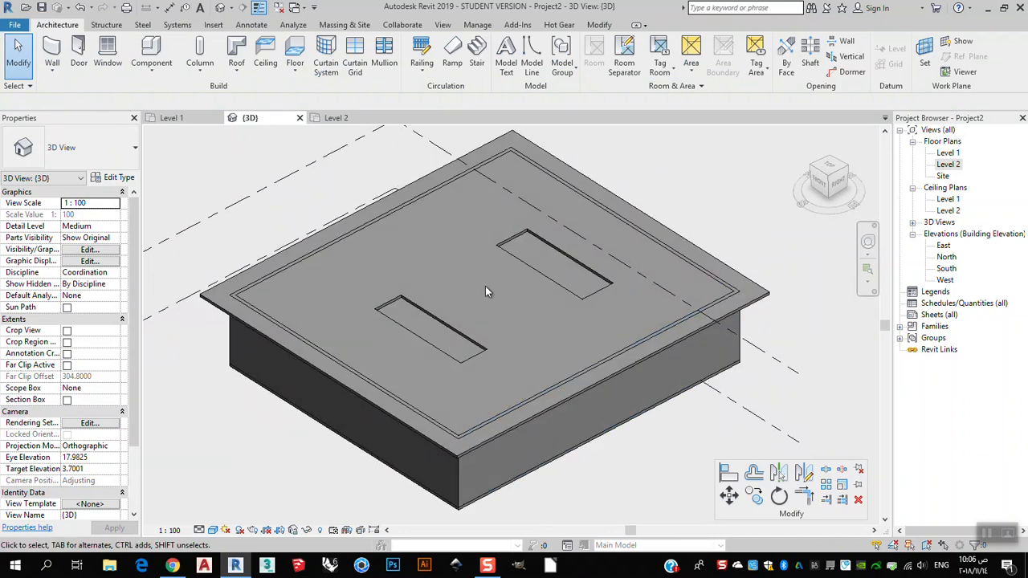
scroll(485, 287, "down", 2)
Delete all the walls and floors of the room model from the 3D view, keeping the levels
middle_click_drag(480, 277, 575, 310, "shift")
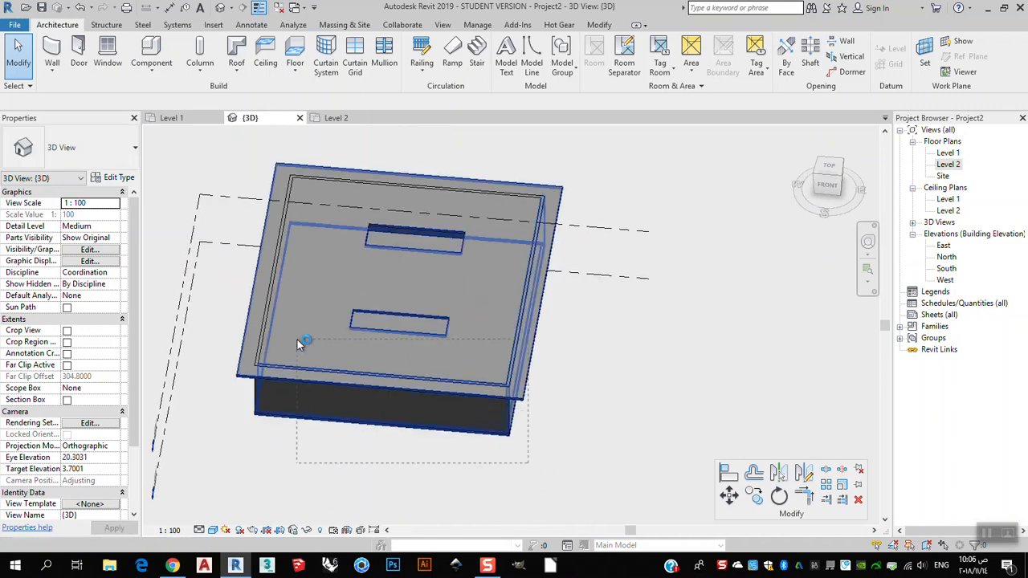
left_click(368, 340)
key("Delete")
left_click(459, 202)
key("Delete")
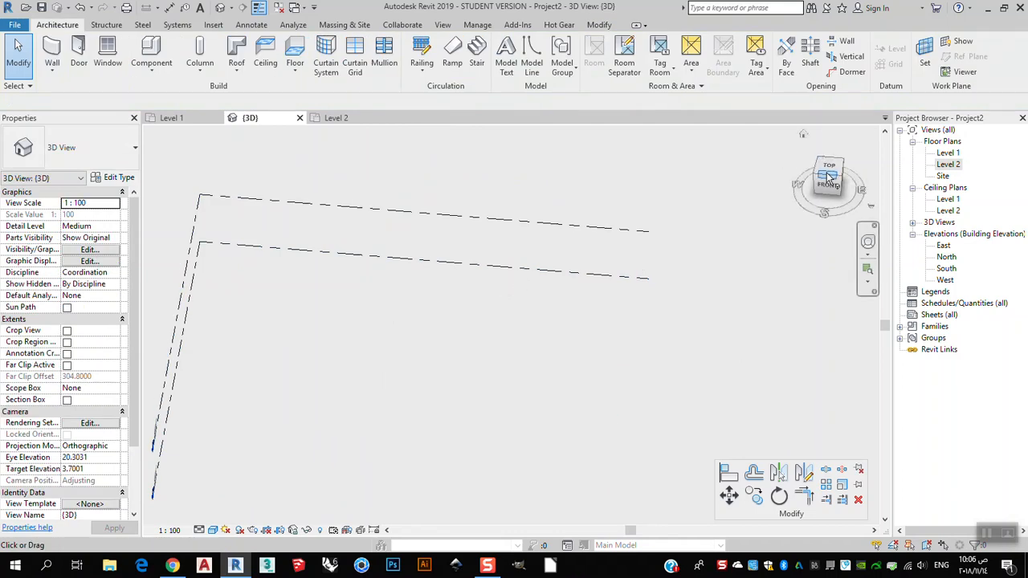
Create an architectural floor on Level 1 from a rectangular boundary about 5 by 16 m, and finish the sketch
left_click(188, 121)
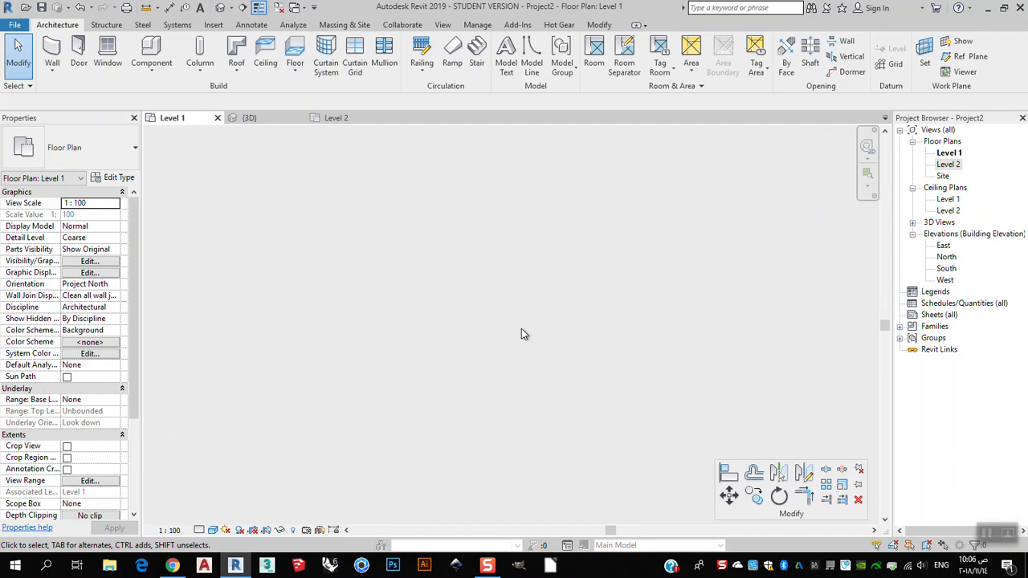
scroll(496, 292, "down", 7)
scroll(465, 316, "up", 2)
left_click(294, 69)
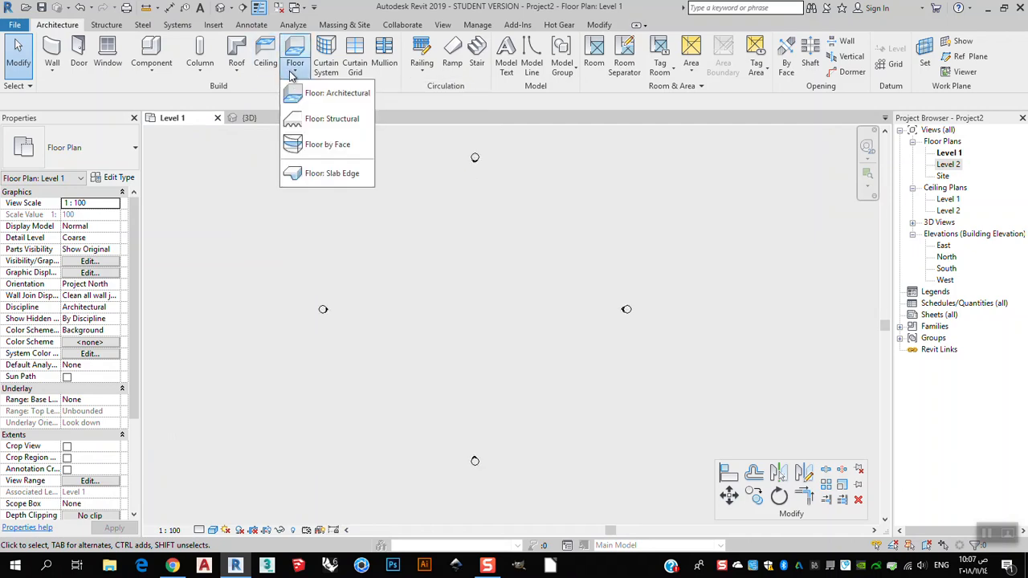
left_click(334, 95)
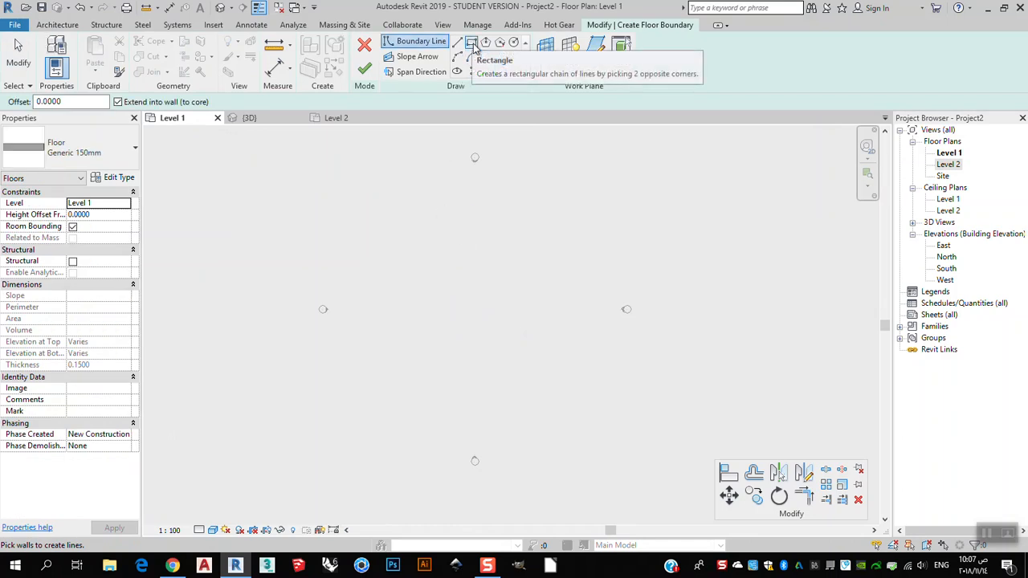
left_click(473, 45)
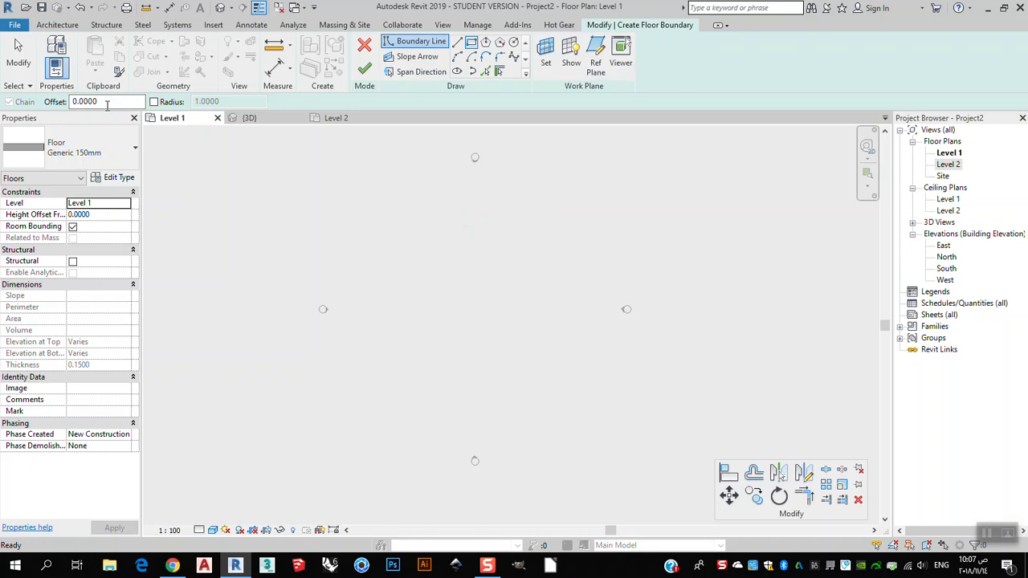
left_click(452, 239)
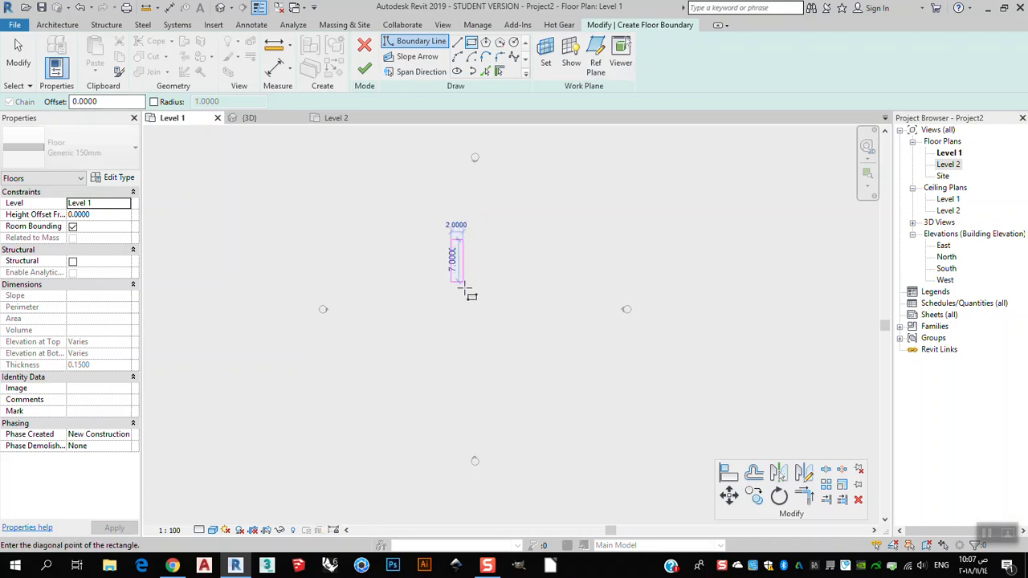
left_click(480, 336)
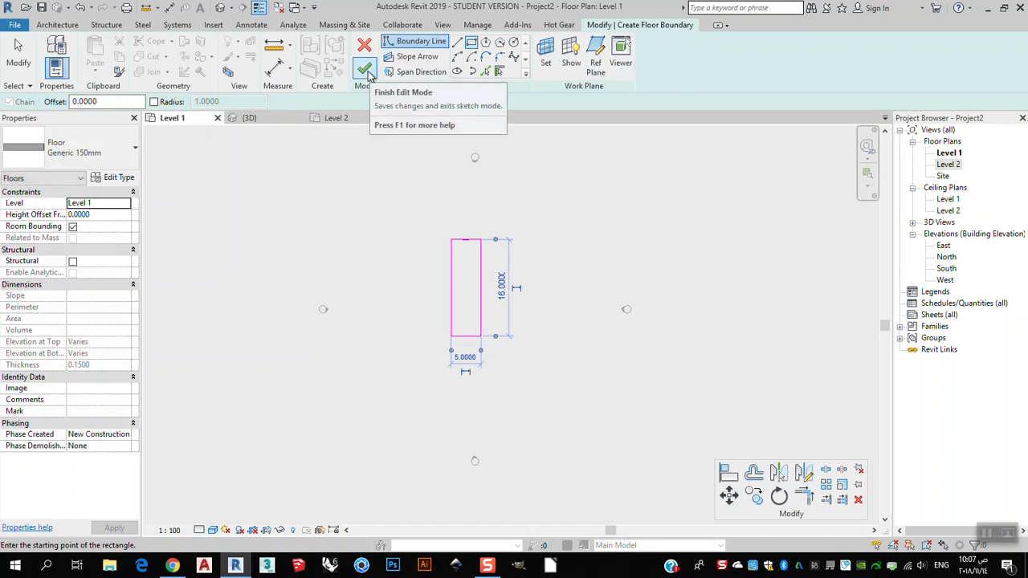
left_click(367, 71)
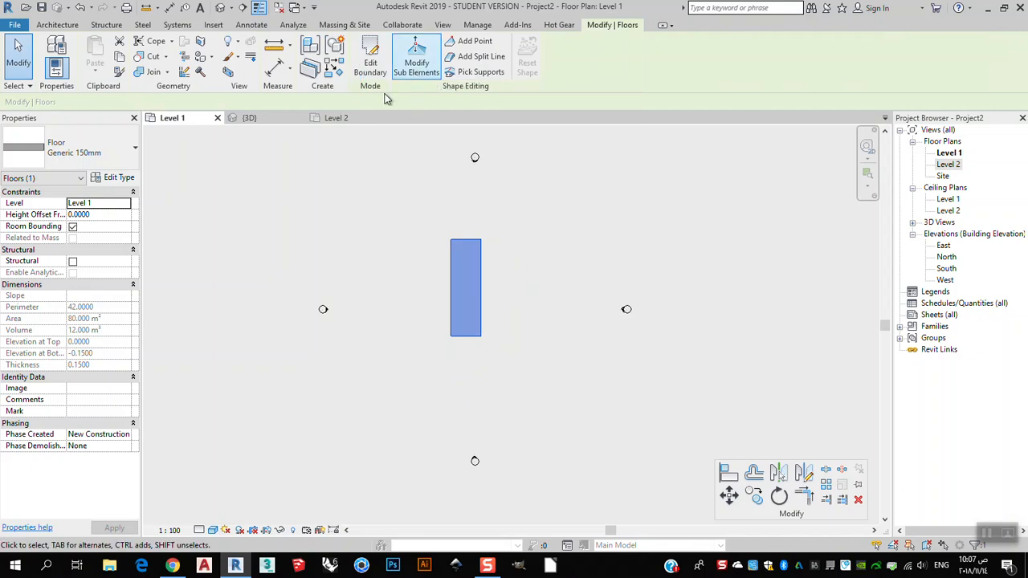
Examine the new Level 1 floor and its position relative to the levels from different angles in 3D
left_click(273, 121)
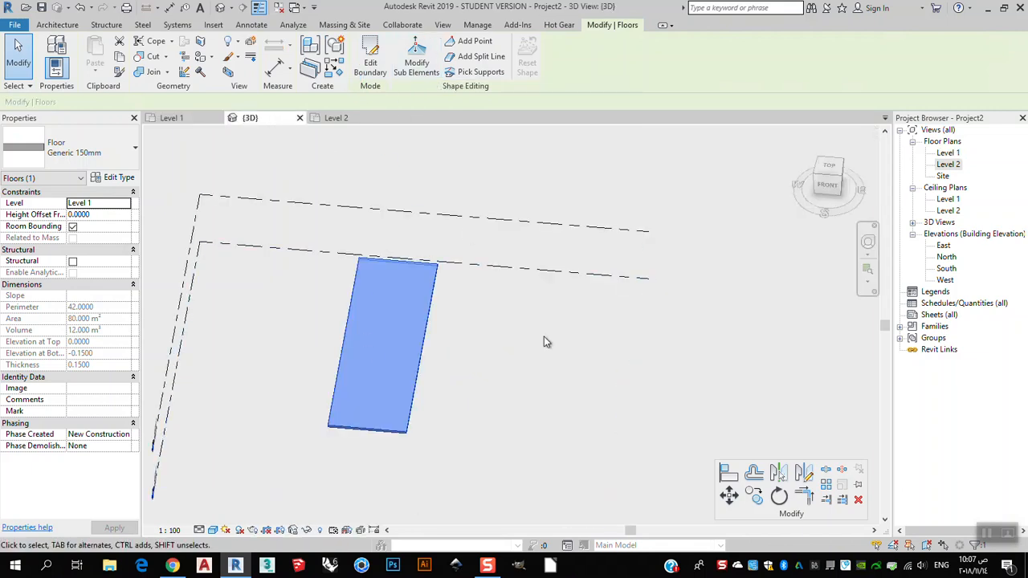
middle_click_drag(431, 372, 643, 241, "shift")
left_click(948, 164)
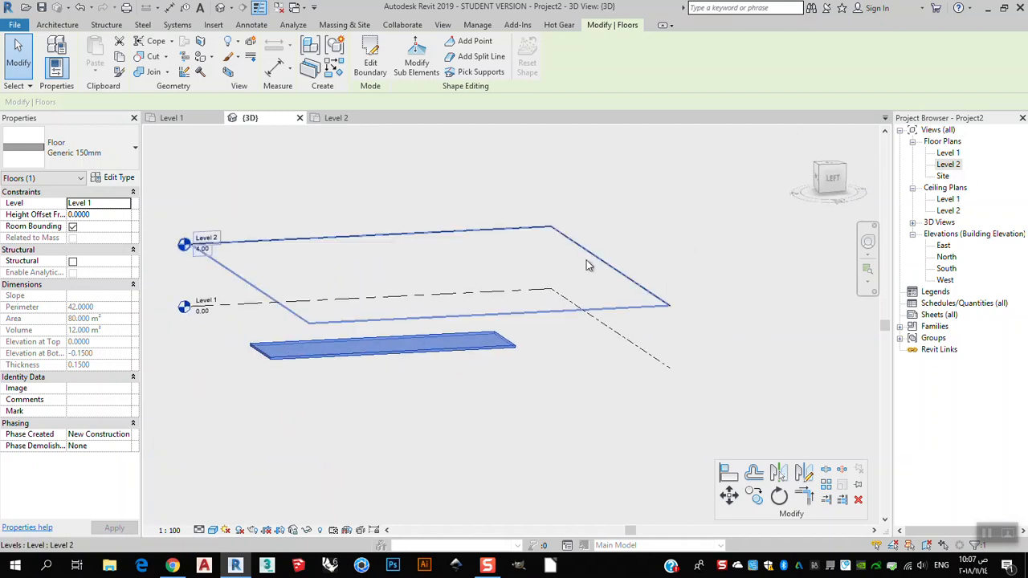
middle_click_drag(542, 383, 548, 429, "shift")
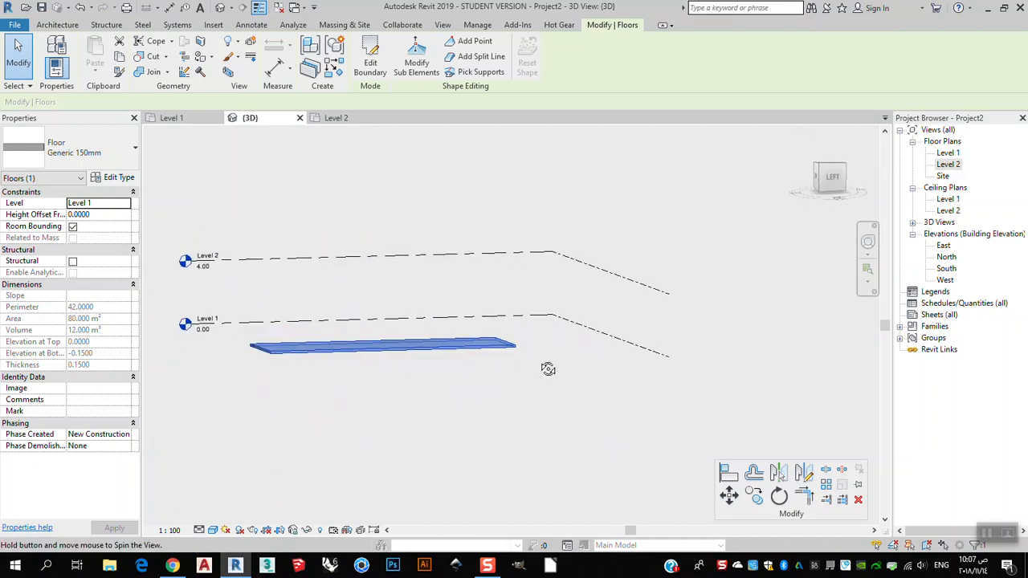
middle_click_drag(656, 250, 418, 360, "shift")
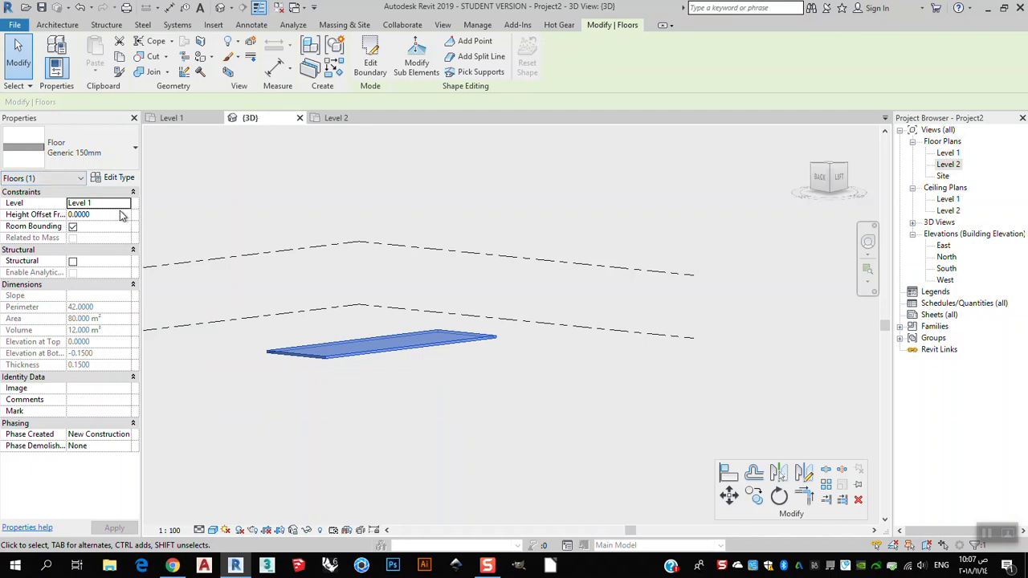
middle_click_drag(360, 379, 324, 426, "shift")
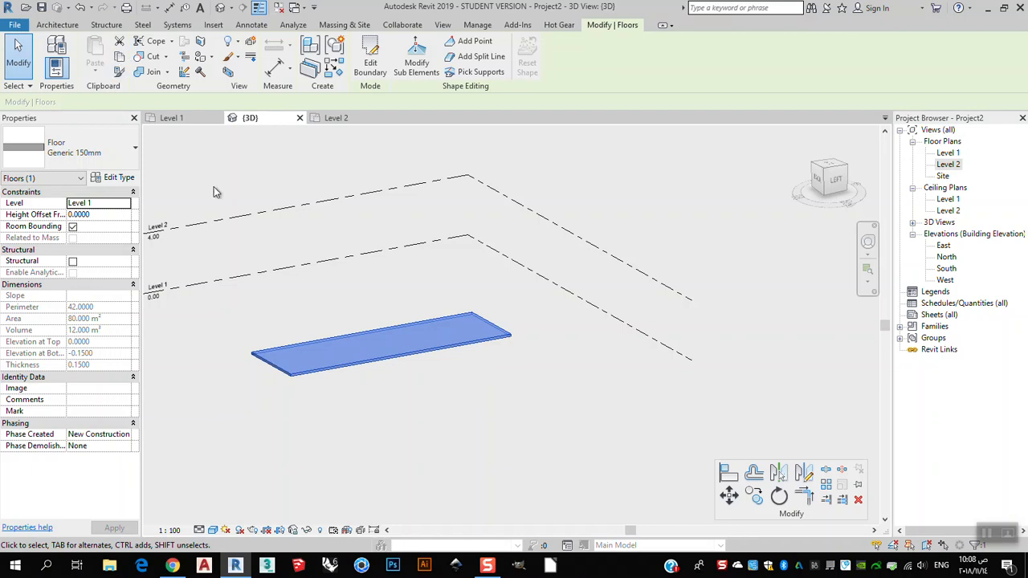
Copy the Level 1 floor to the clipboard and paste it aligned to Level 2
left_click(549, 431)
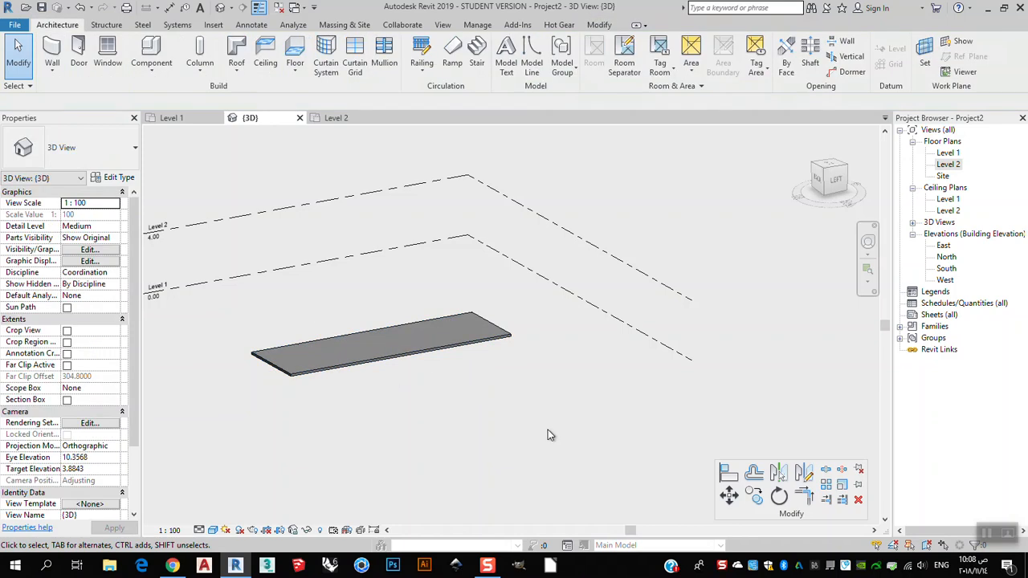
left_click(440, 348)
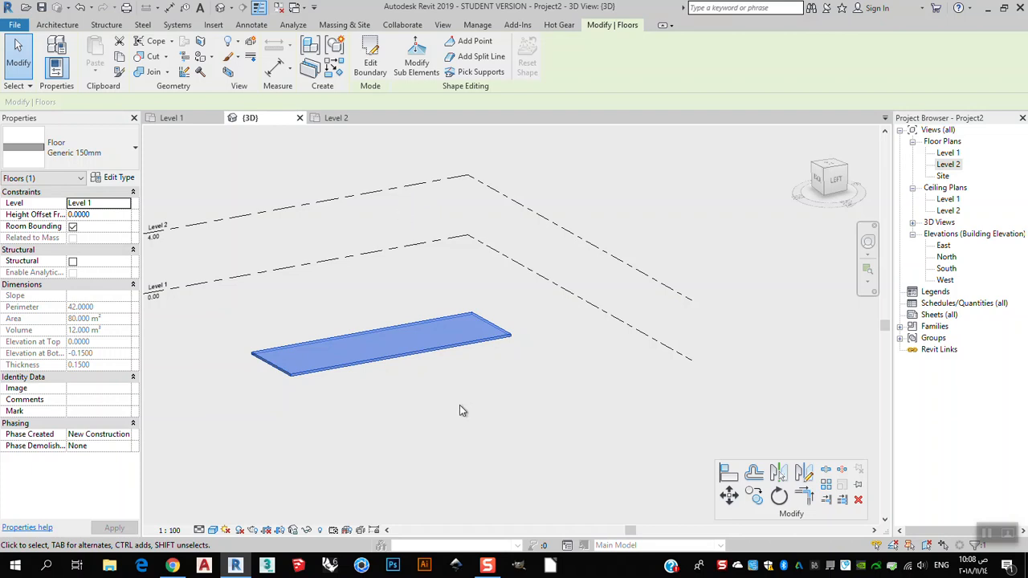
left_click(498, 374)
left_click(475, 343)
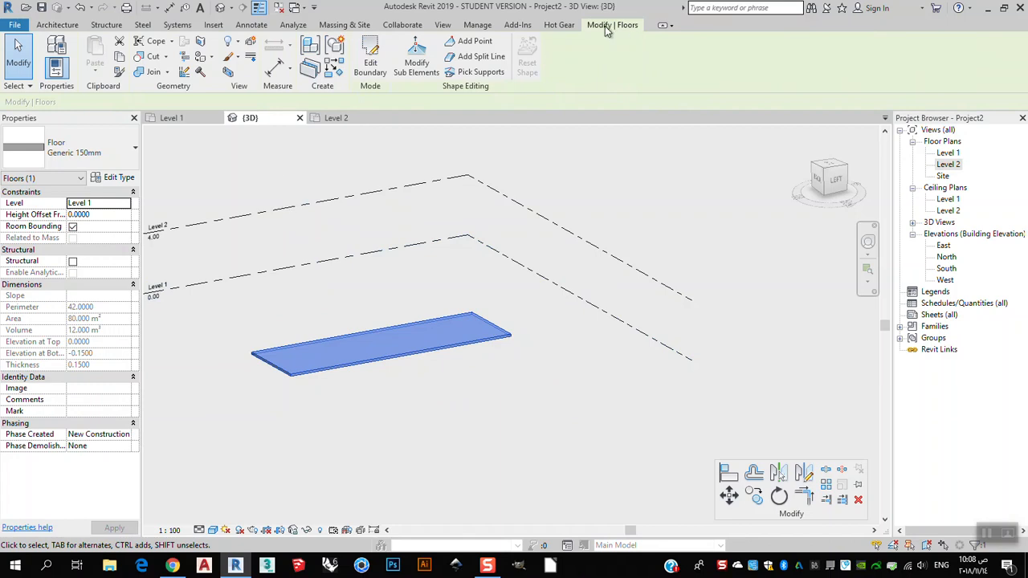
left_click(119, 59)
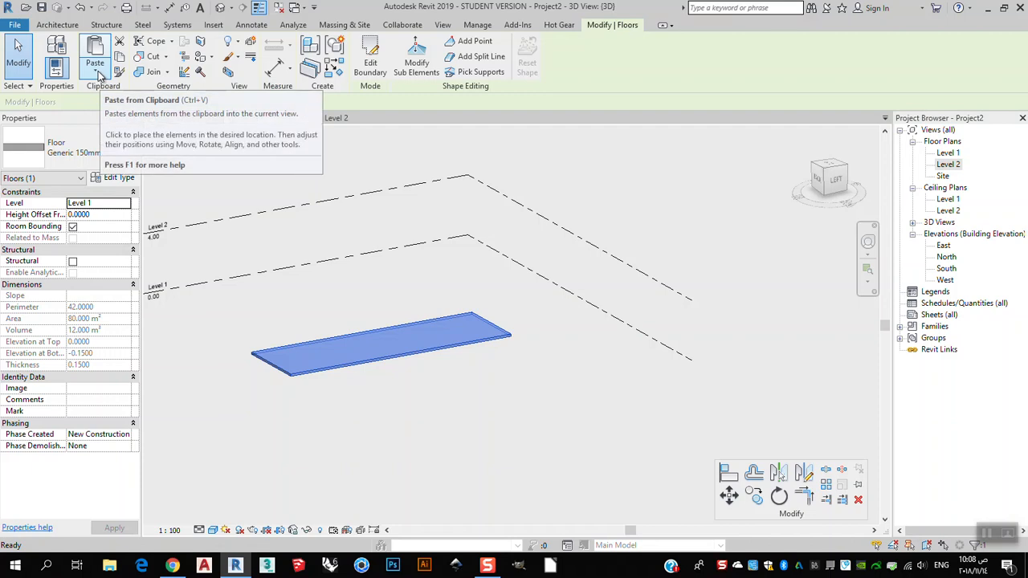
left_click(98, 74)
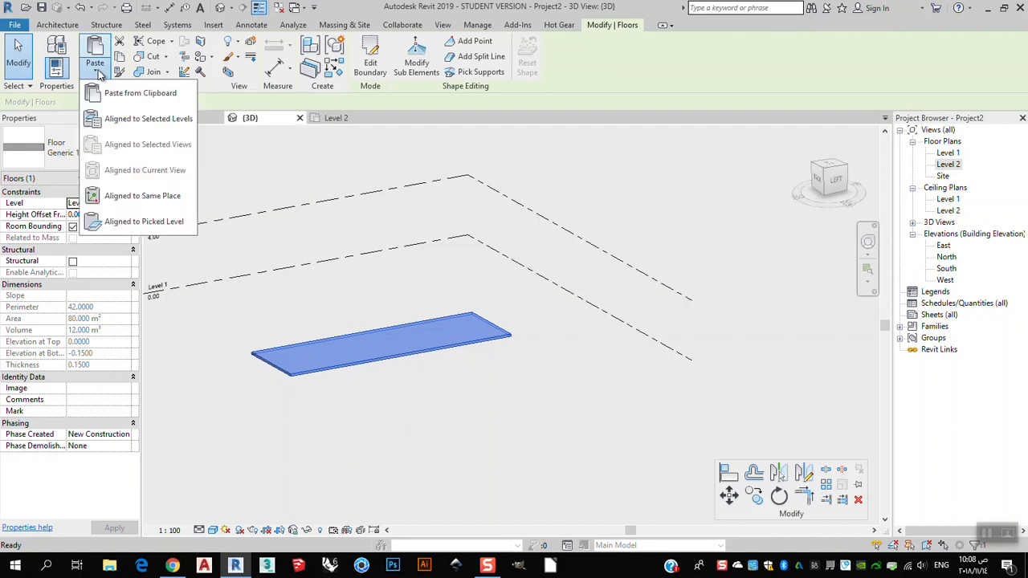
left_click(148, 120)
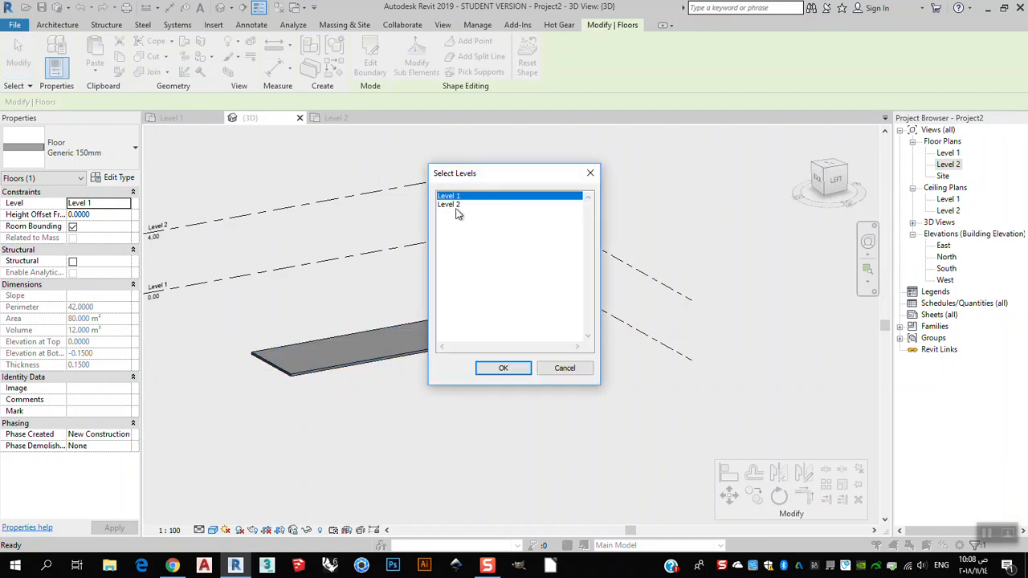
left_click(454, 205)
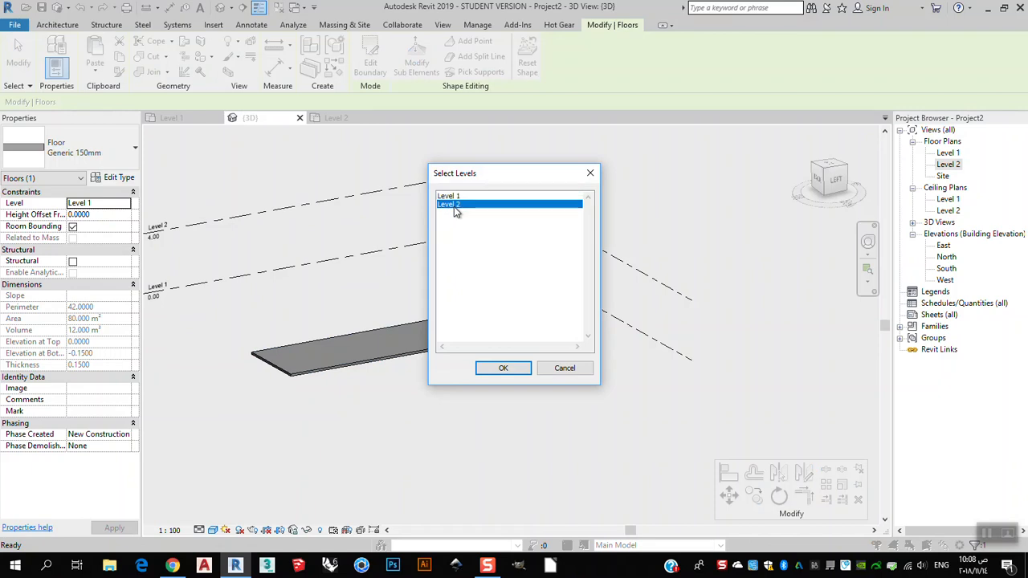
left_click(506, 368)
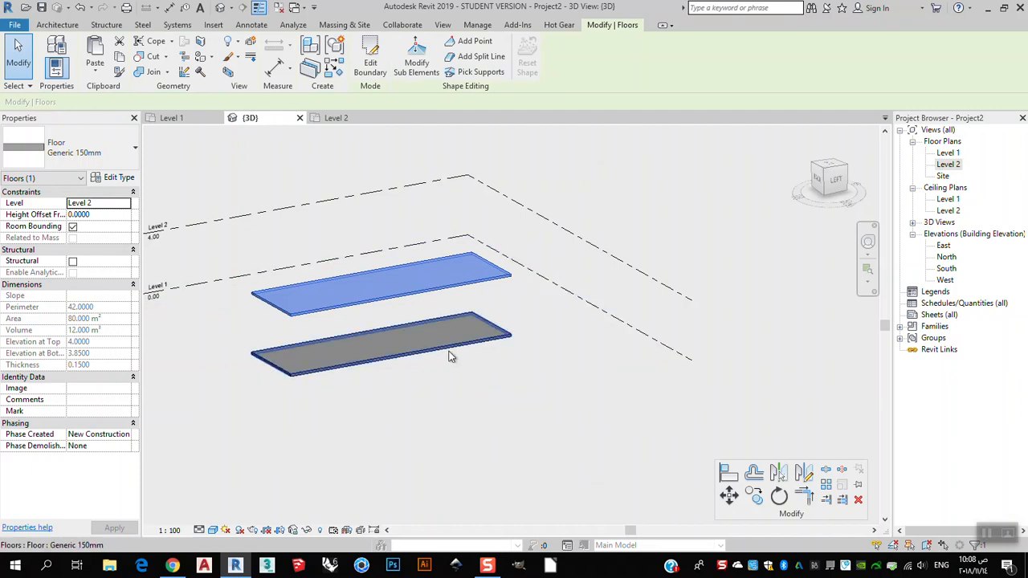
Check the two stacked floors individually and open the boundary of the Level 2 floor for editing
left_click(502, 394)
left_click(478, 274)
left_click(489, 337)
left_click(482, 294)
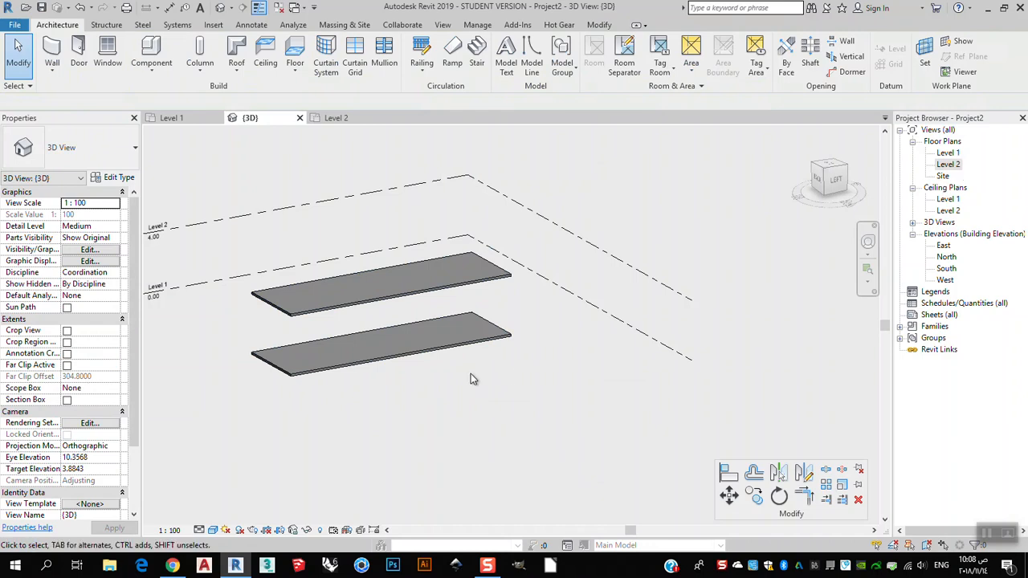
left_click(482, 291)
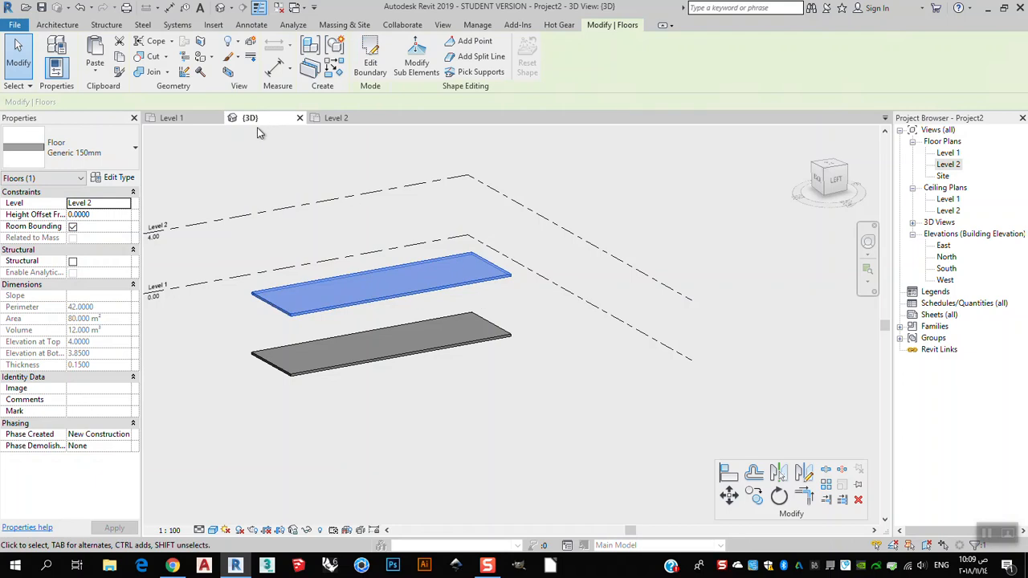
double_click(481, 290)
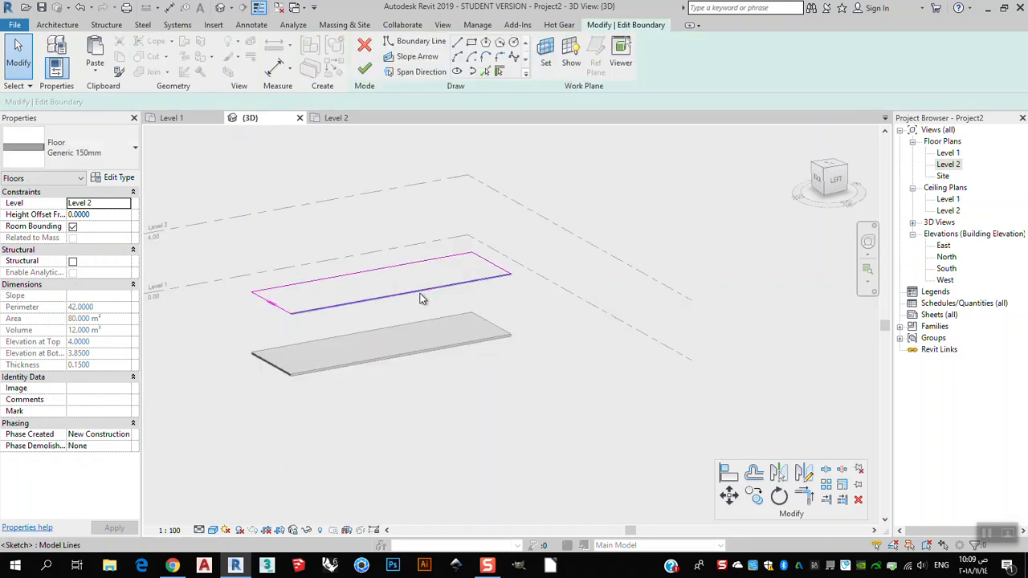
Try widening the Level 2 floor to about 8.4 m by moving a long boundary line in 3D, and undo it
mouse_move(375, 383)
middle_mouse_down("shift")
mouse_move(427, 383)
mouse_move(432, 287)
middle_mouse_up("shift")
mouse_move(430, 291)
left_mouse_down()
mouse_move(464, 308)
mouse_move(294, 319)
left_mouse_up()
left_click(311, 317)
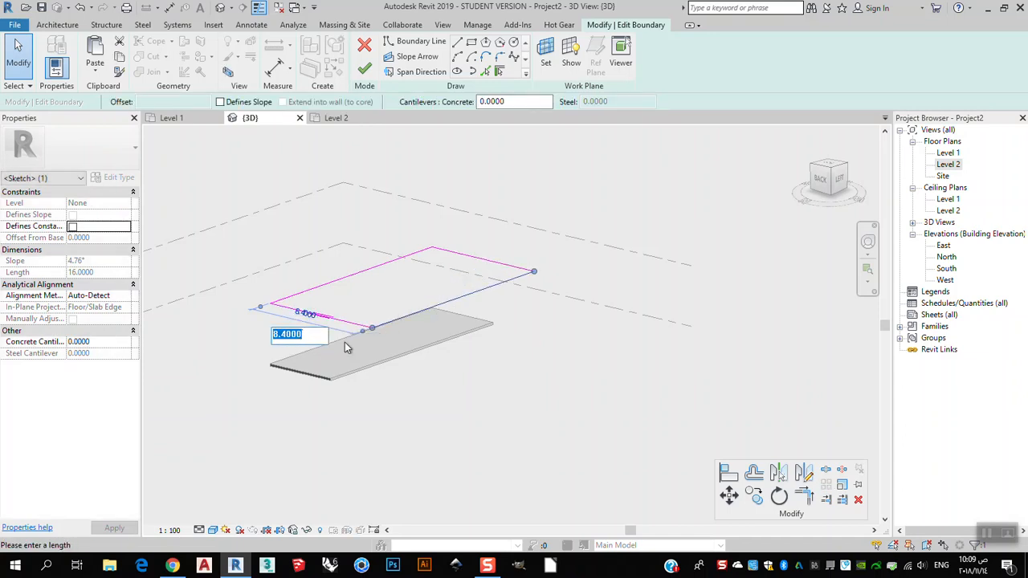
left_click(479, 386)
key("ctrl+z")
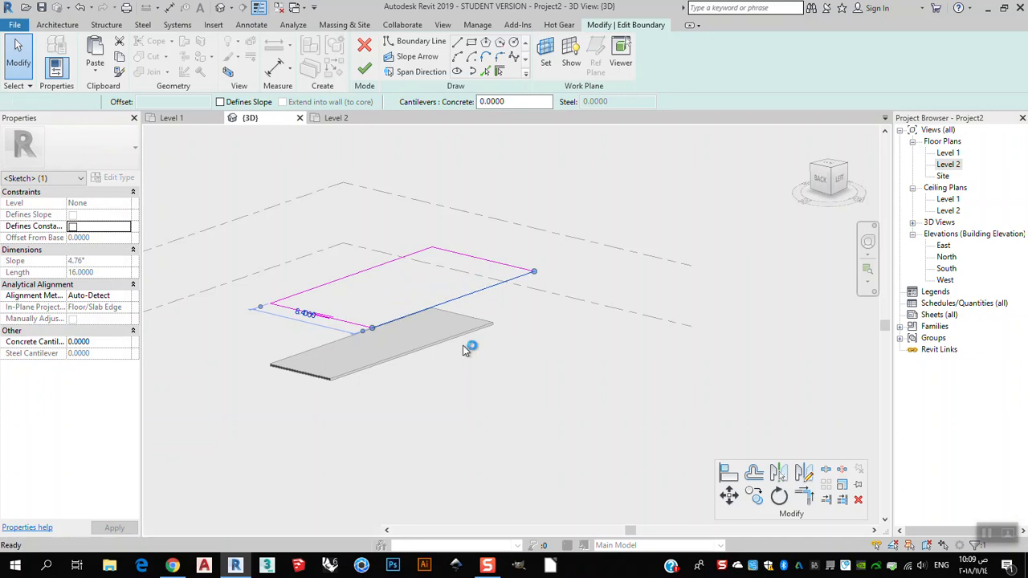
In the Level 2 plan, move the floor's far short boundary line past the opposite one for an 11 m length, finish, and check in 3D
left_click(338, 121)
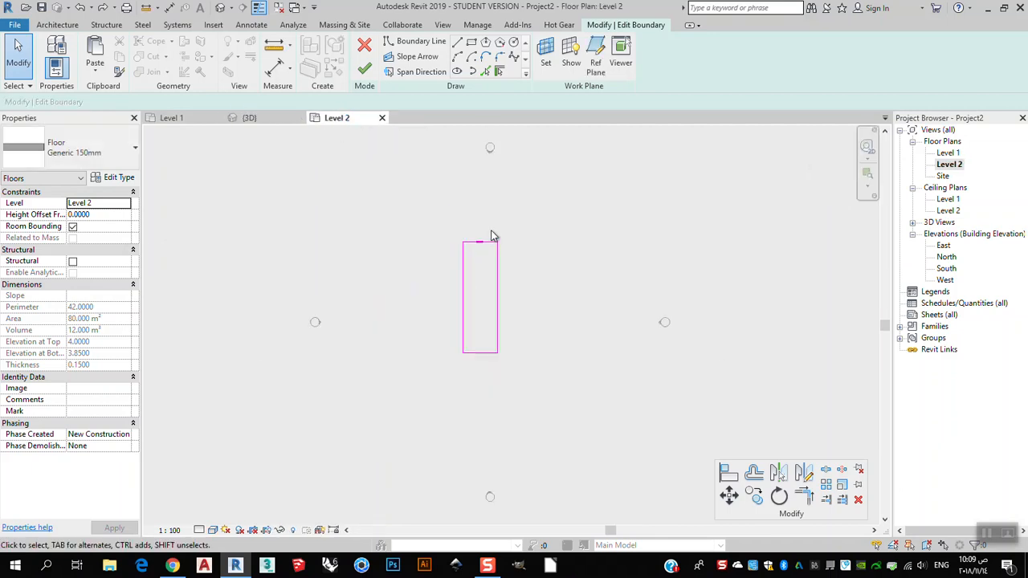
scroll(479, 292, "up", 2)
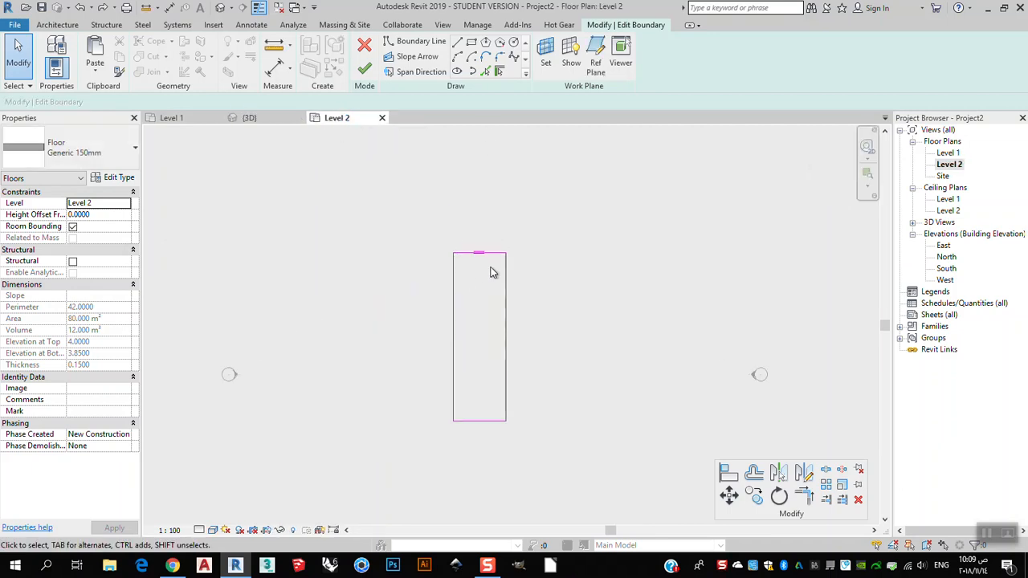
left_click(484, 421)
mouse_move(485, 421)
left_mouse_down()
mouse_move(475, 267)
mouse_move(483, 142)
left_mouse_up()
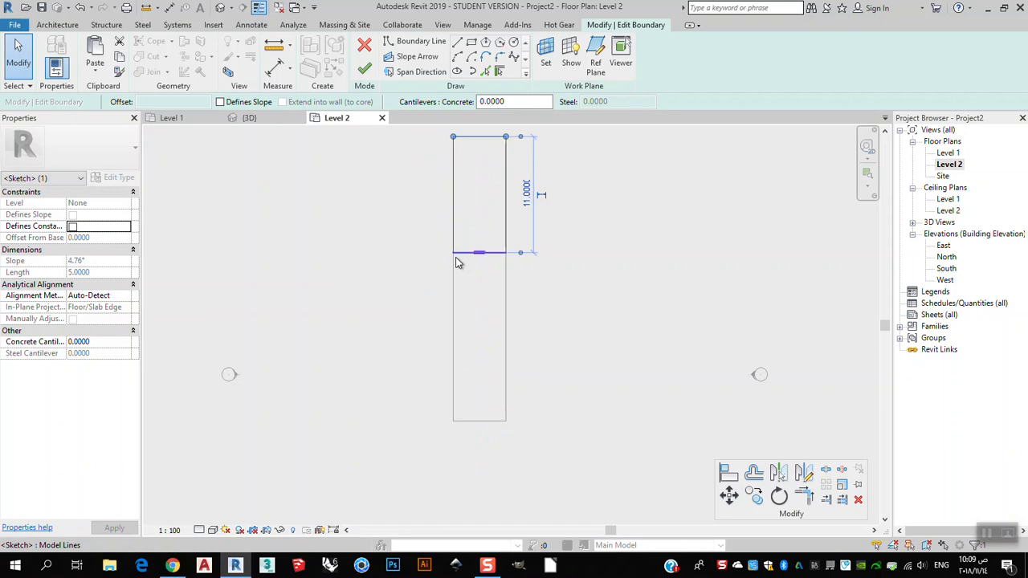
left_click(364, 68)
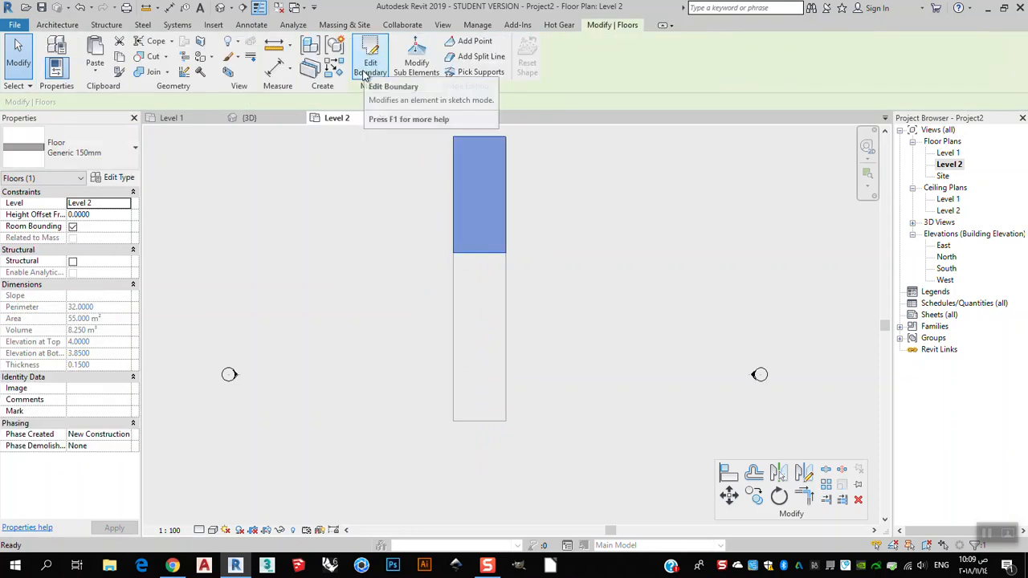
left_click(264, 117)
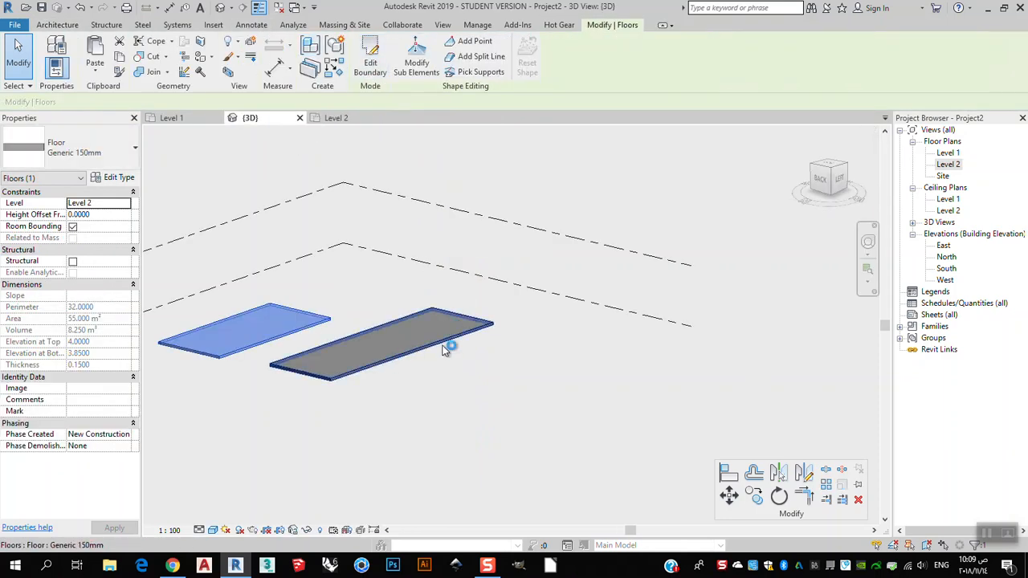
middle_click_drag(495, 370, 392, 401, "shift")
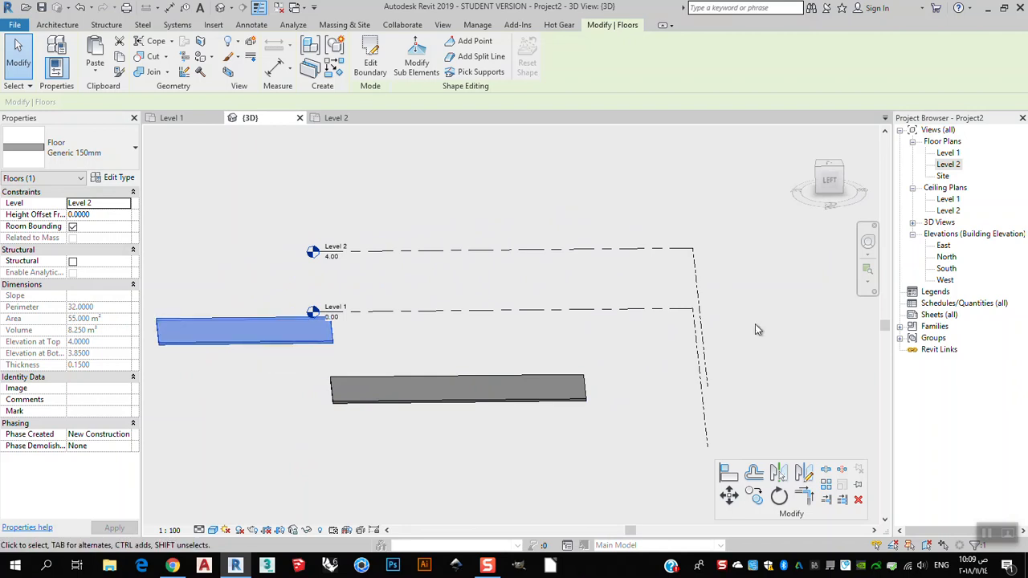
Copy the 11 m Level 2 floor in plan so the copy adjoins the opposite short end of the Level 1 floor
left_click(346, 119)
scroll(498, 221, "down", 2)
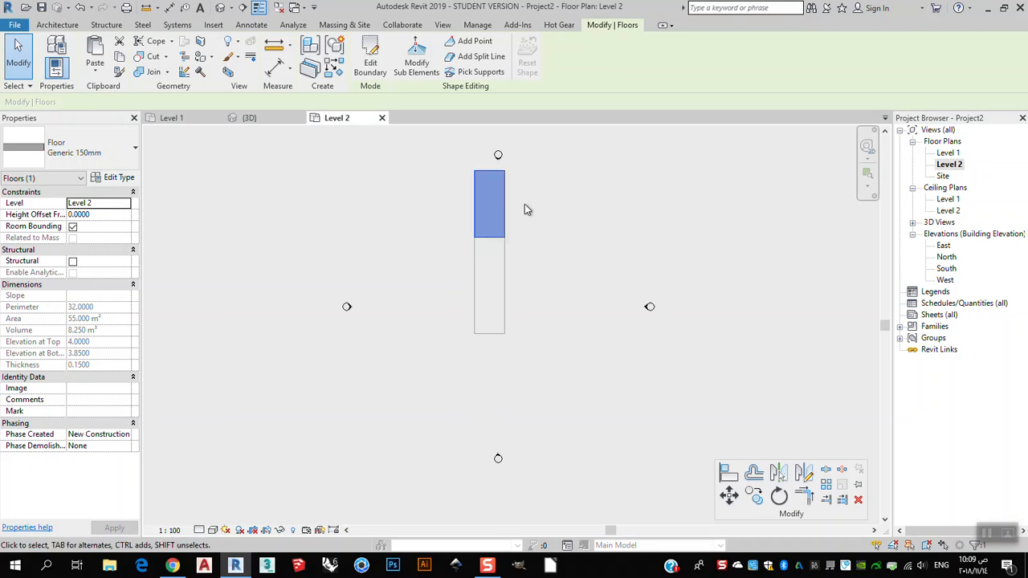
scroll(544, 248, "up", 2)
left_click(511, 236)
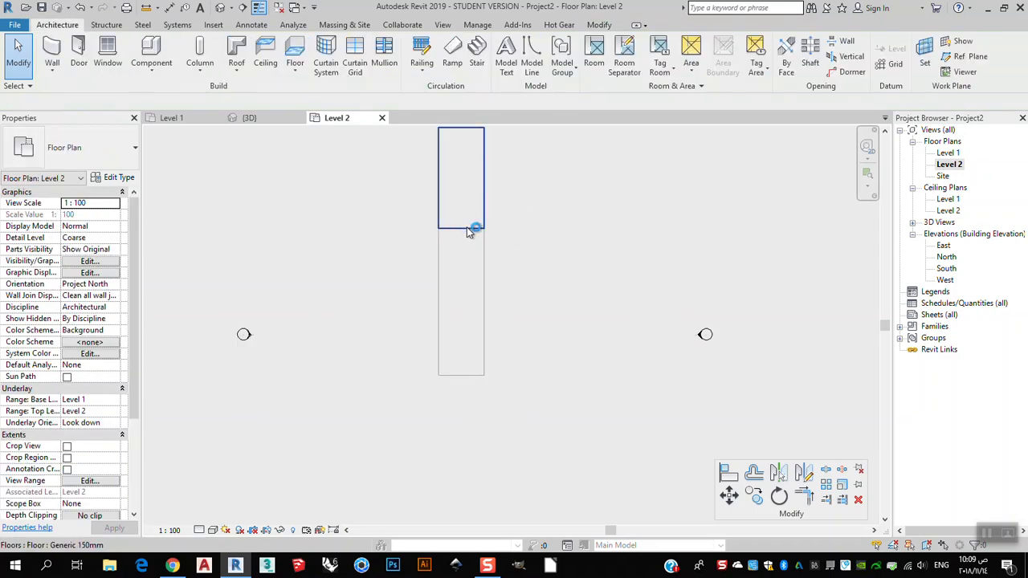
left_click(467, 233)
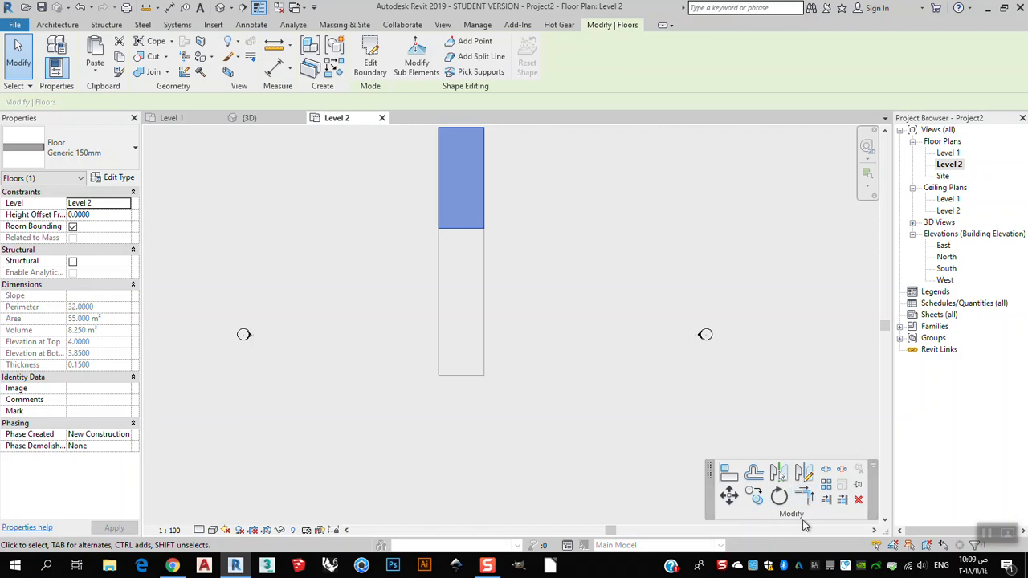
left_click(660, 423)
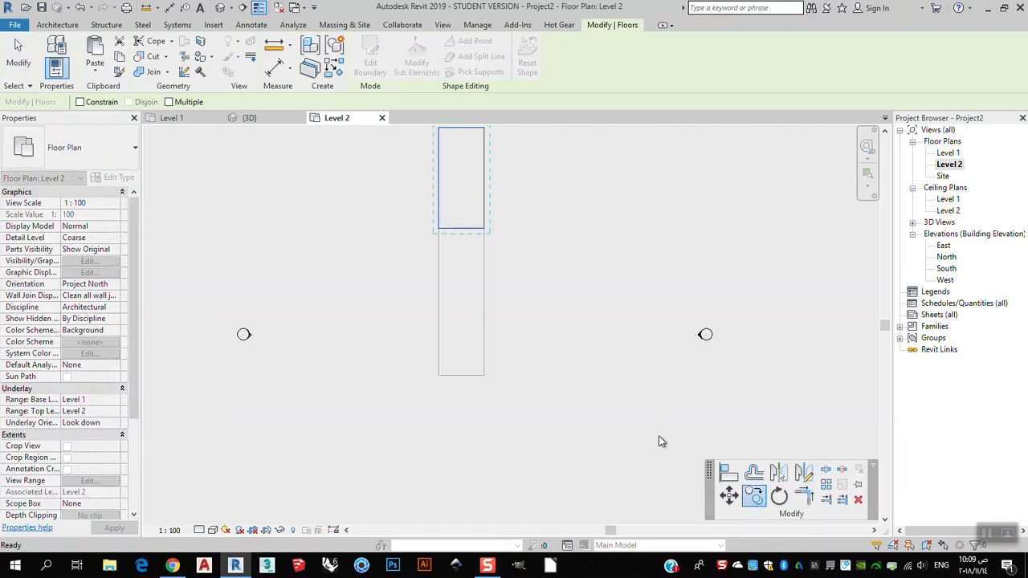
scroll(661, 424, "down", 2)
scroll(567, 259, "up", 2)
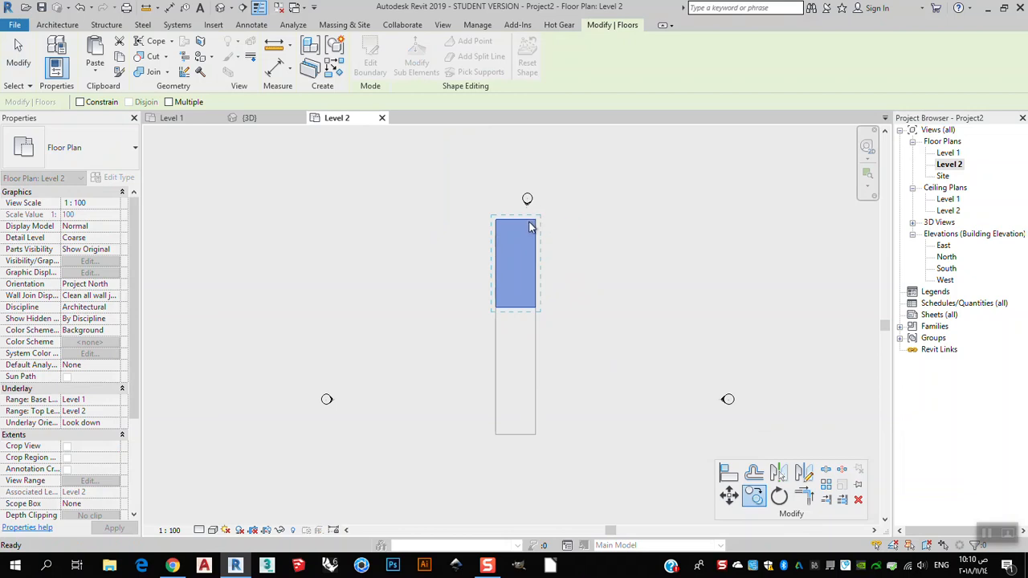
key("m")
key("v")
left_click(537, 221)
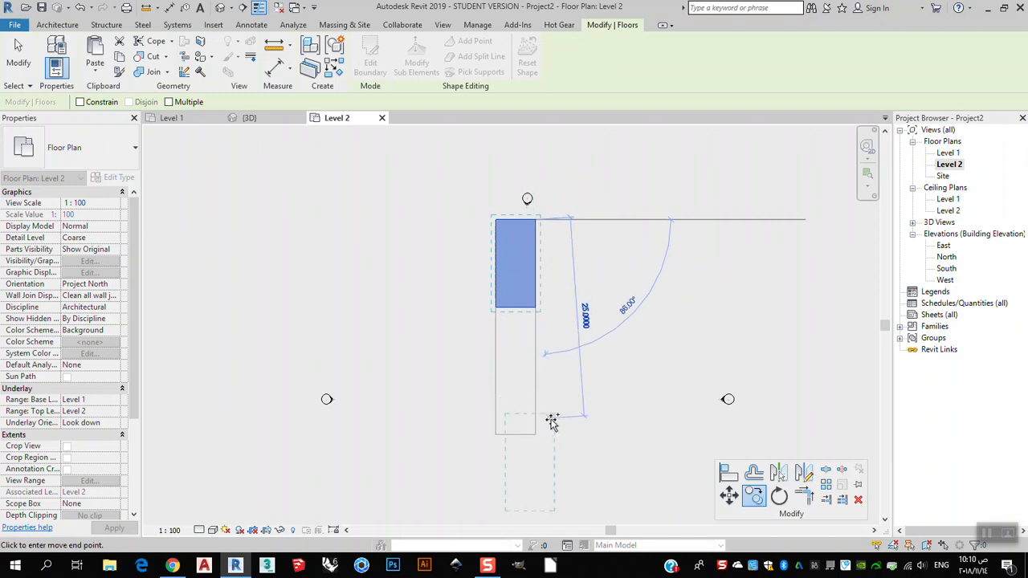
left_click(574, 435)
middle_click_drag(571, 400, 563, 335)
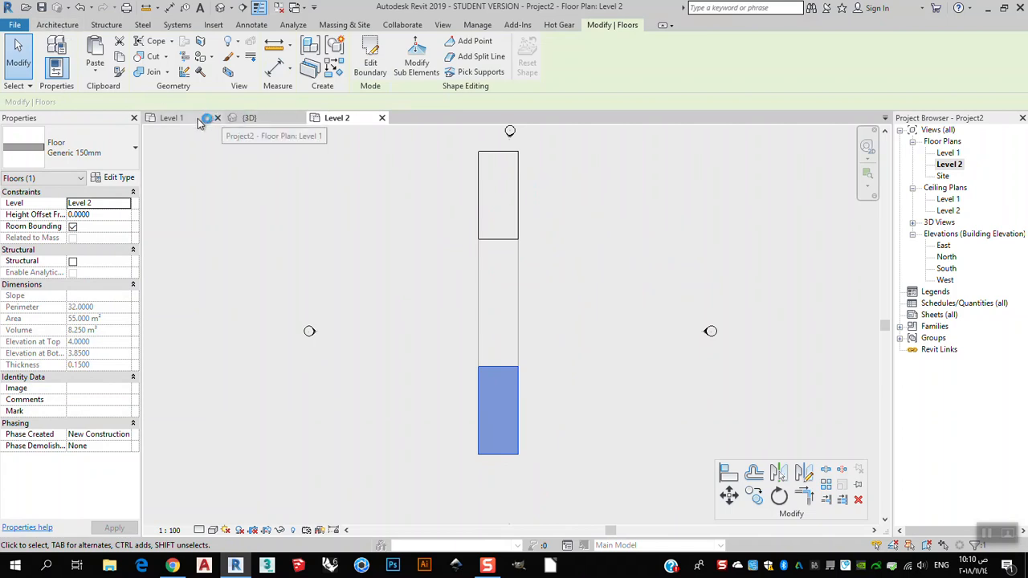
In the 3D view, change the level of the copied floor to Level 1
left_click(251, 118)
scroll(637, 280, "down", 2)
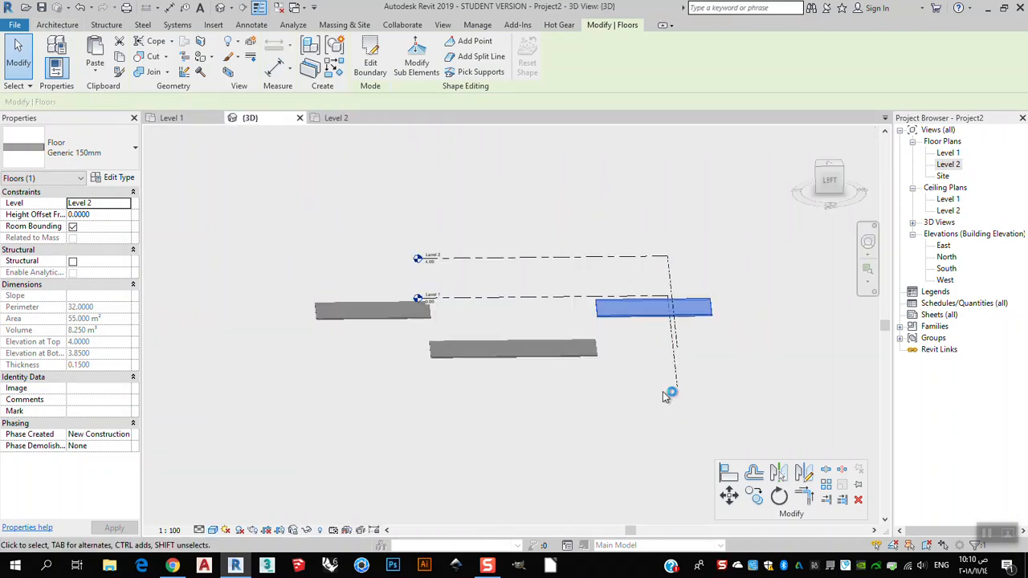
left_click(711, 229)
scroll(683, 319, "up", 2)
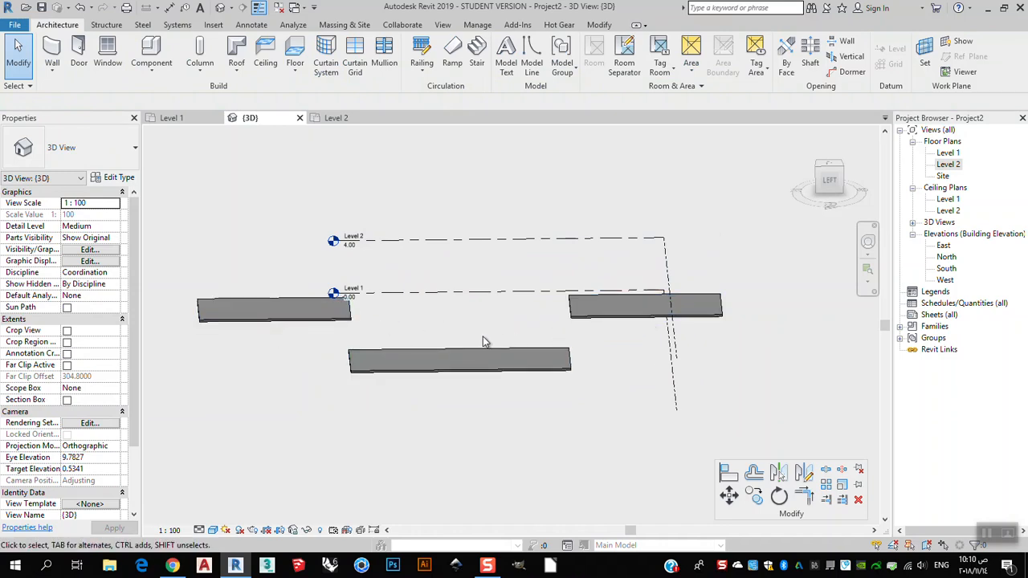
left_click(707, 316)
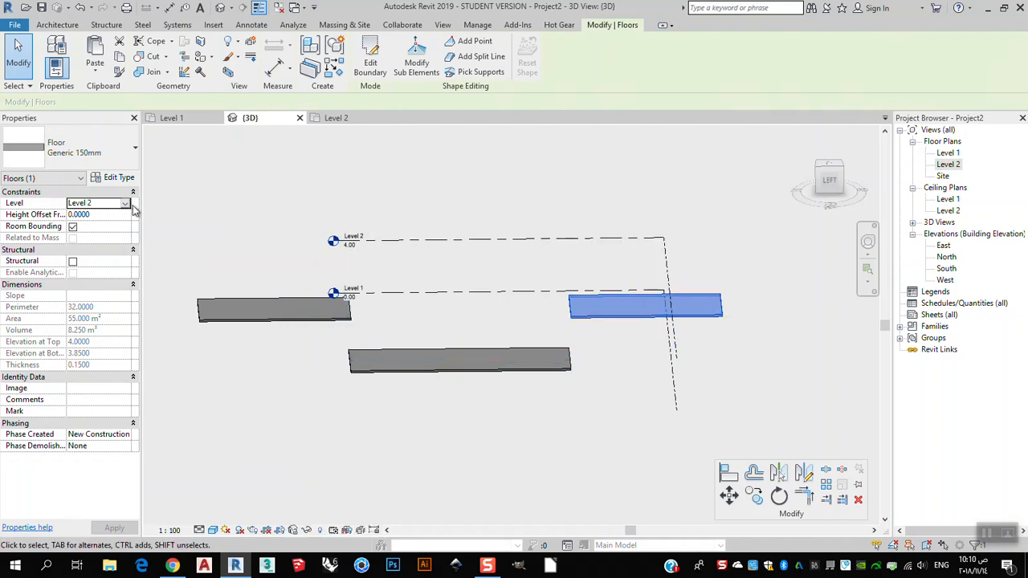
left_click(129, 203)
left_click(88, 215)
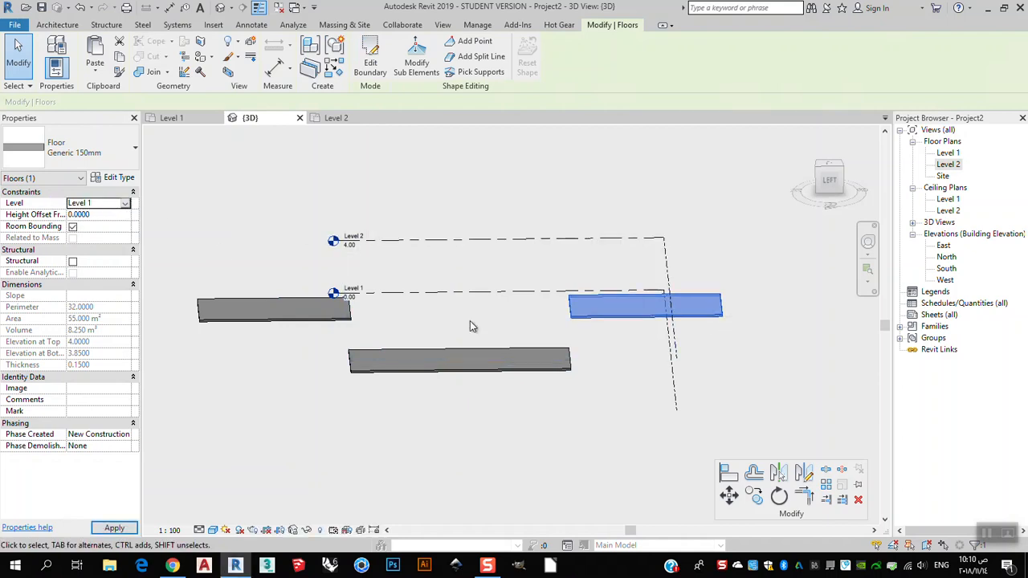
left_click(670, 229)
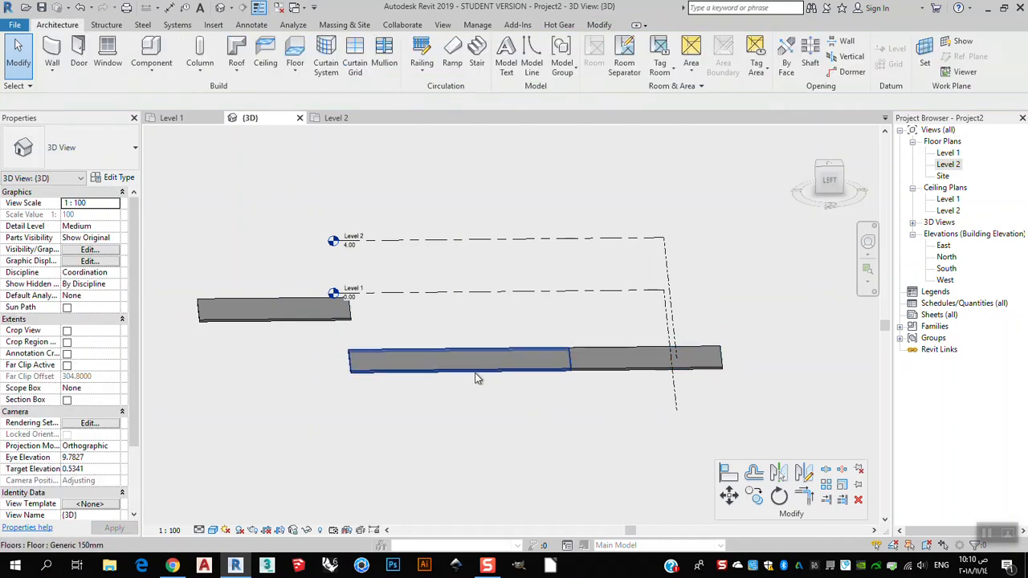
Start editing the sub-elements of the longer Level 1 floor and view its corner points at an angle from above
scroll(623, 305, "down", 1)
scroll(539, 356, "up", 1)
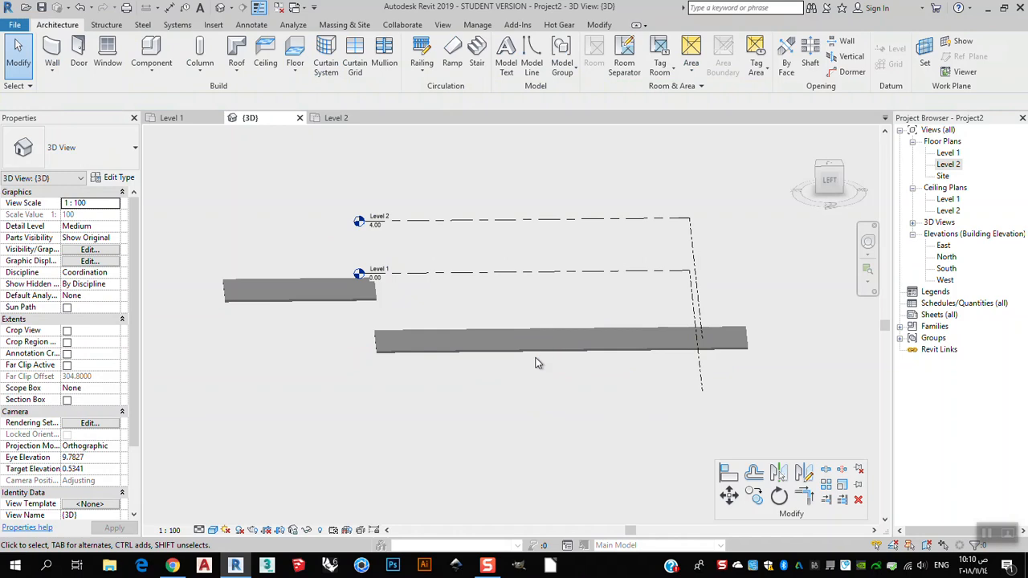
left_click(537, 351)
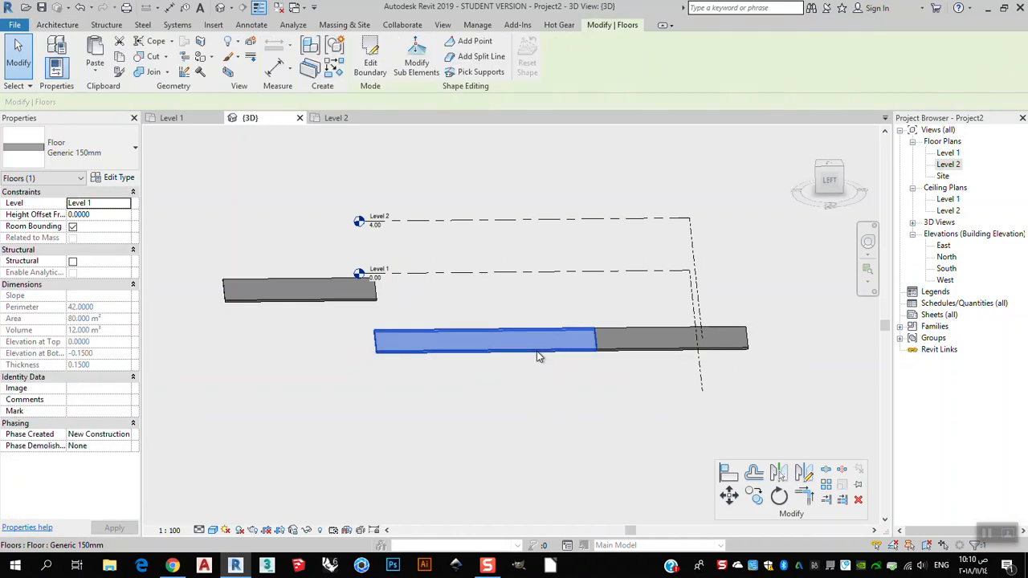
left_click(371, 71)
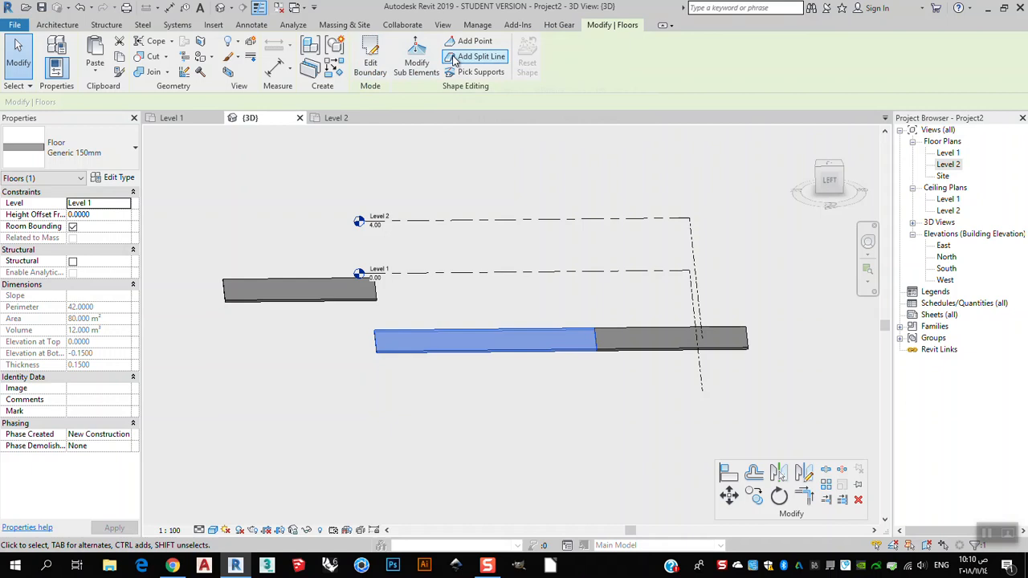
left_click(499, 56)
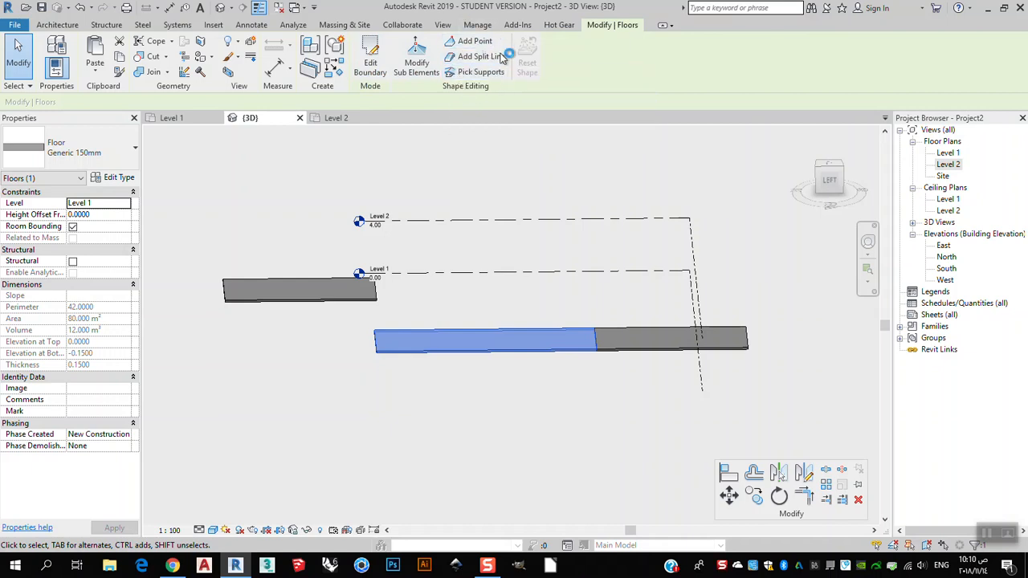
left_click(424, 71)
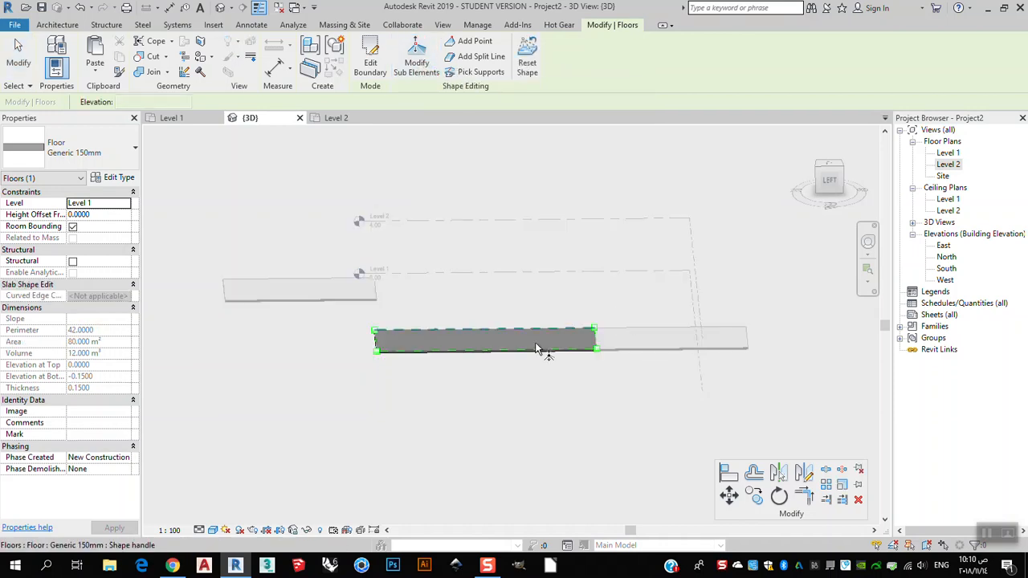
scroll(474, 343, "up", 2)
middle_click_drag(624, 335, 383, 391, "shift")
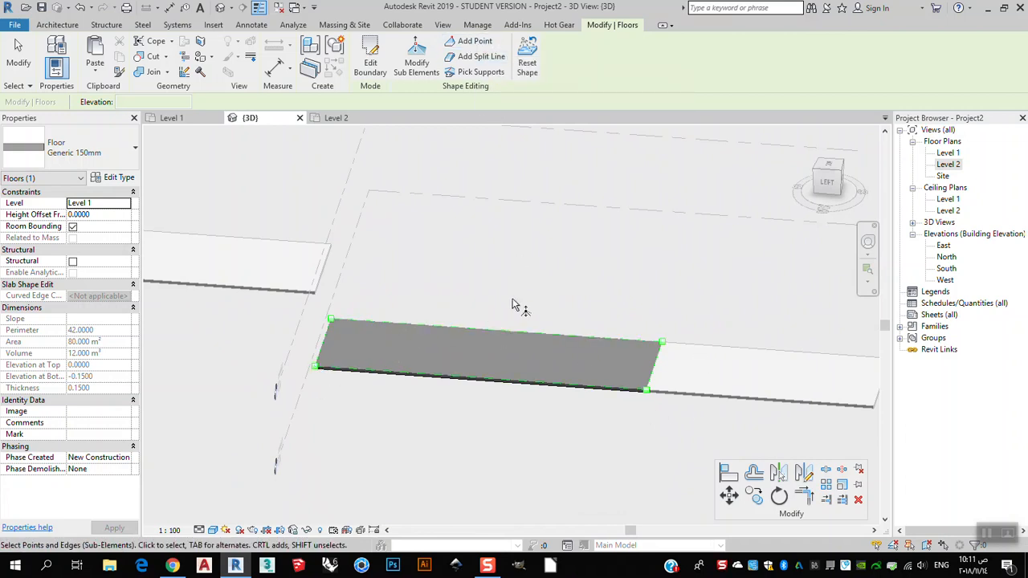
Raise the near corner of the longer floor, at the end facing the Level 2 floor, to elevation 4, and dismiss the warning
scroll(370, 373, "up", 3)
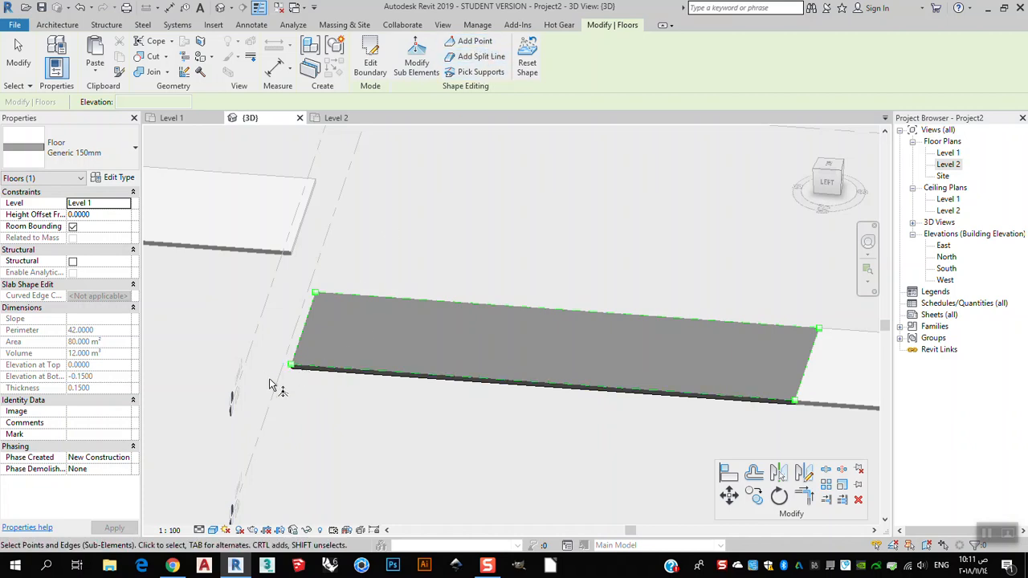
scroll(271, 376, "up", 2)
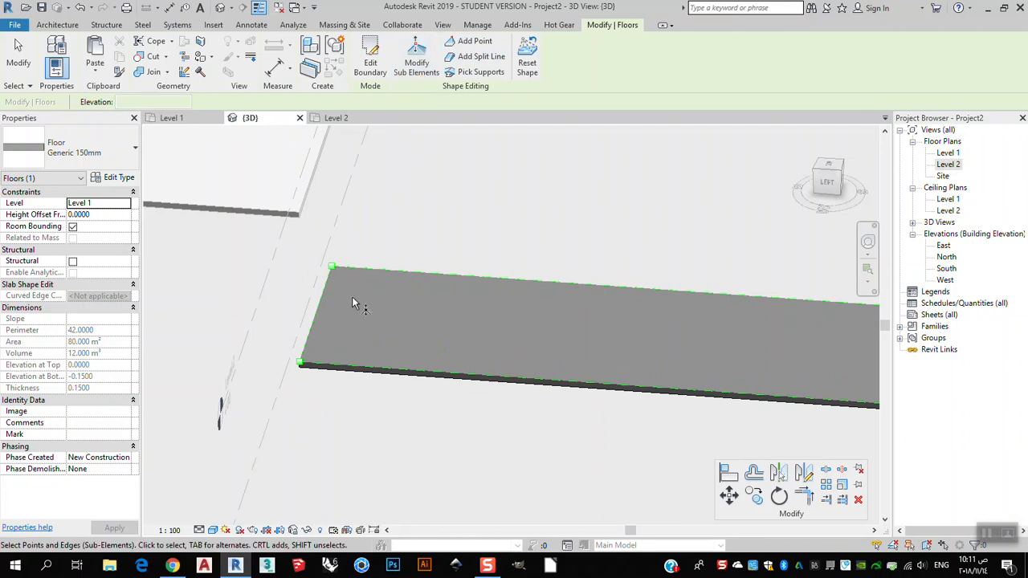
left_click(300, 364)
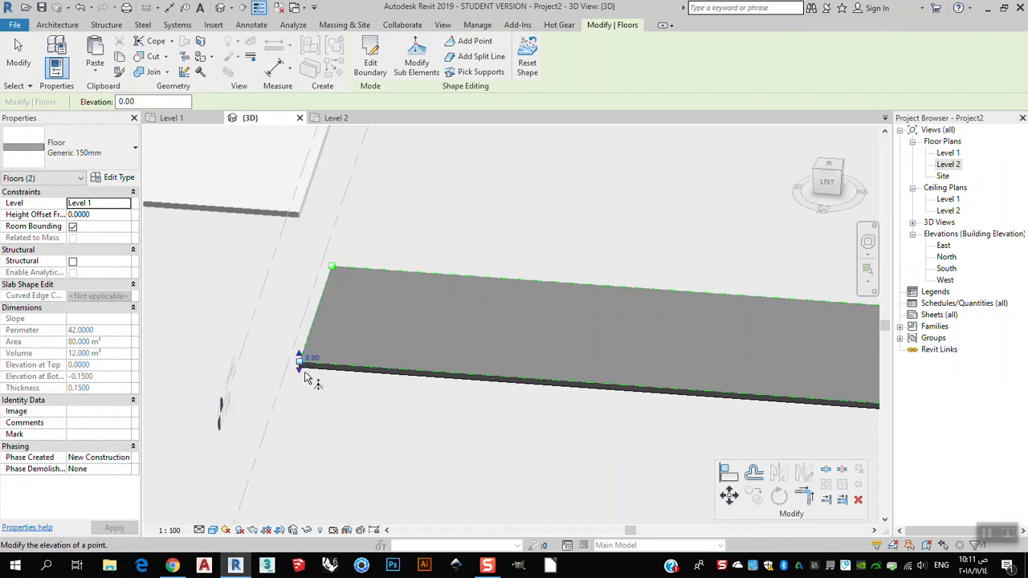
scroll(305, 373, "up", 3)
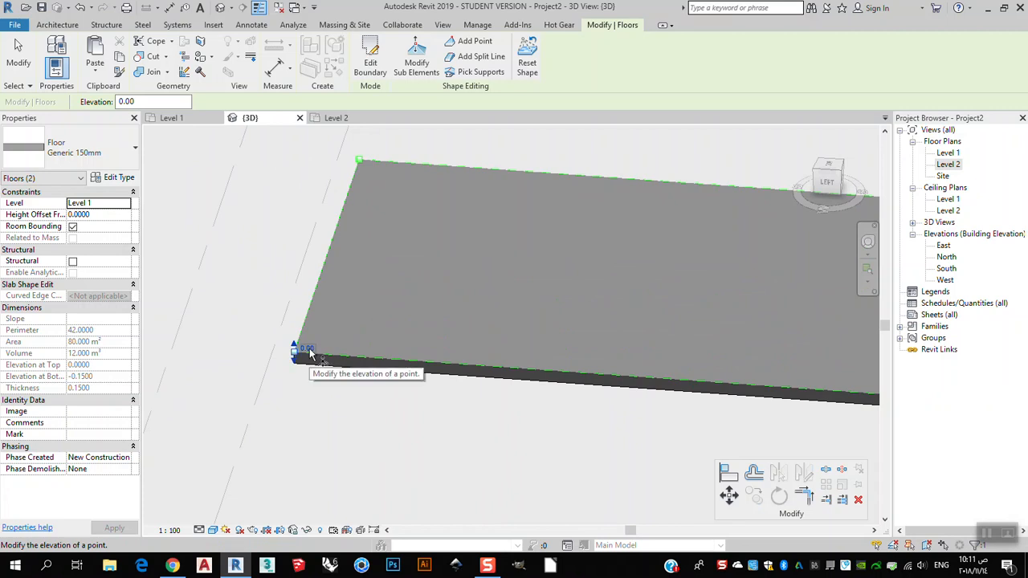
scroll(310, 348, "down", 3)
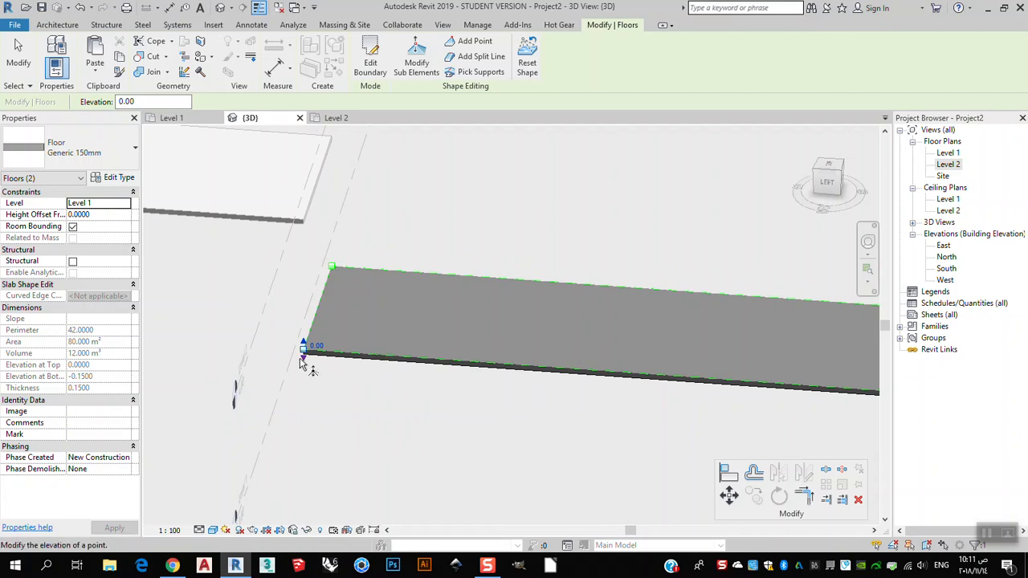
scroll(309, 354, "up", 3)
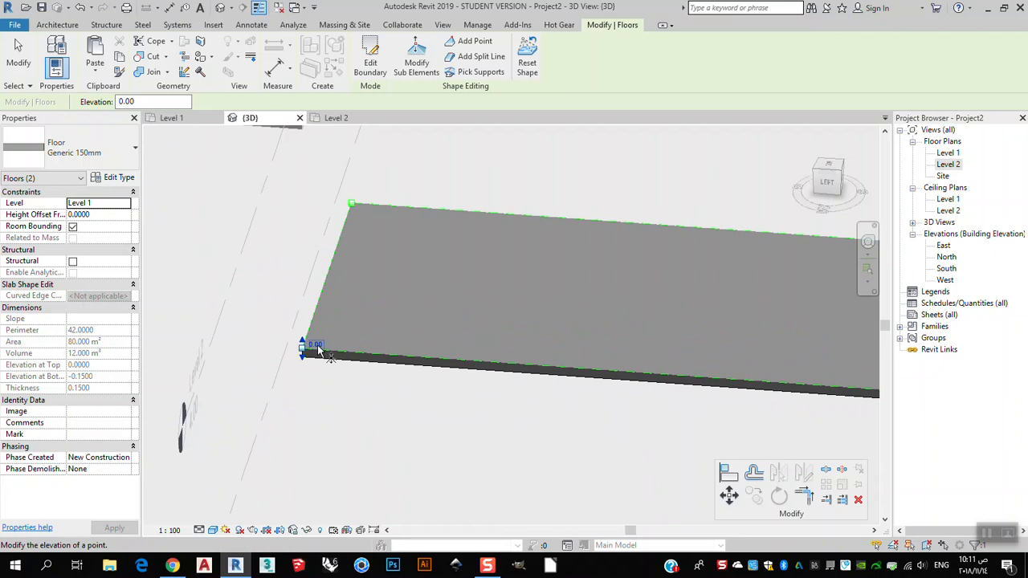
scroll(320, 345, "down", 1)
left_click(322, 346)
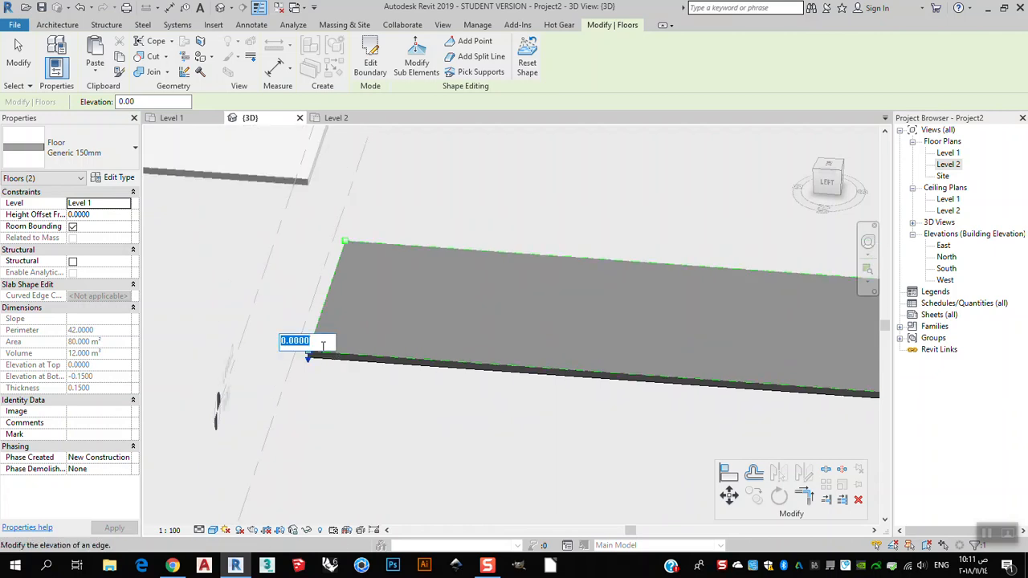
type("4")
key("Return")
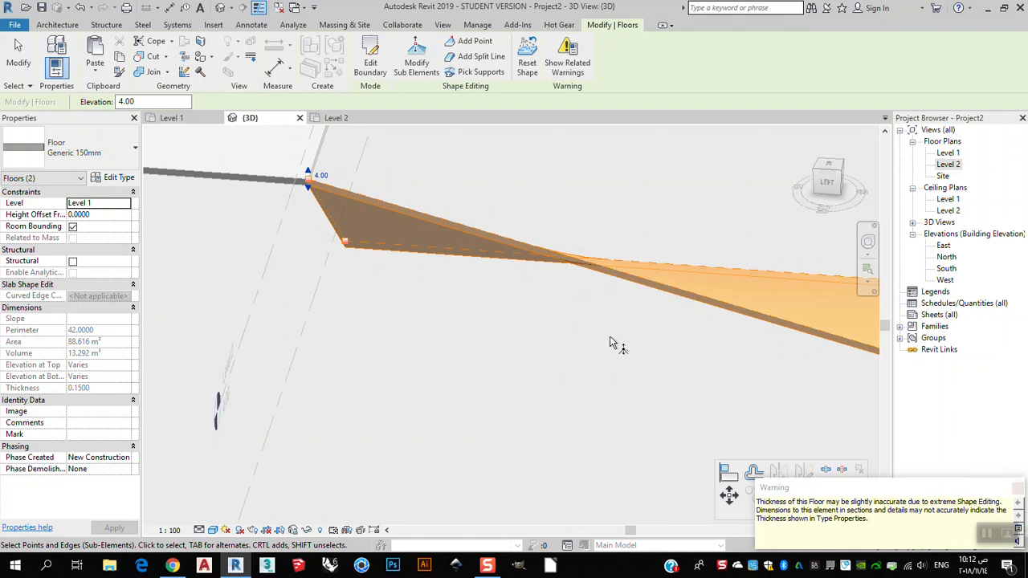
left_click(1019, 488)
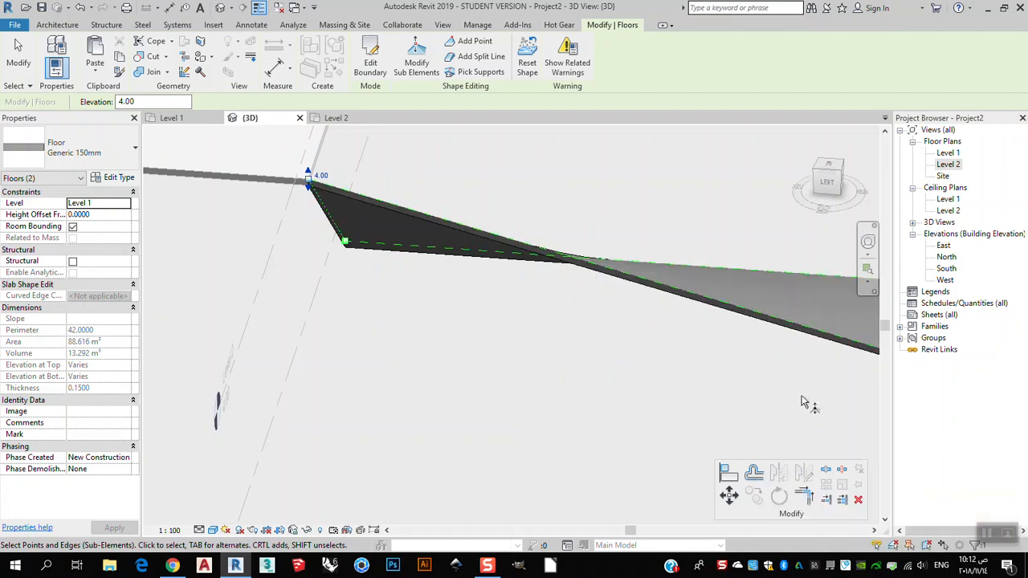
Raise the other corner of the longer floor, at the end facing the Level 2 floor, to elevation 4 and finish shape editing
scroll(546, 341, "down", 2)
middle_click_drag(582, 412, 337, 345, "shift")
middle_click_drag(602, 346, 620, 361, "shift")
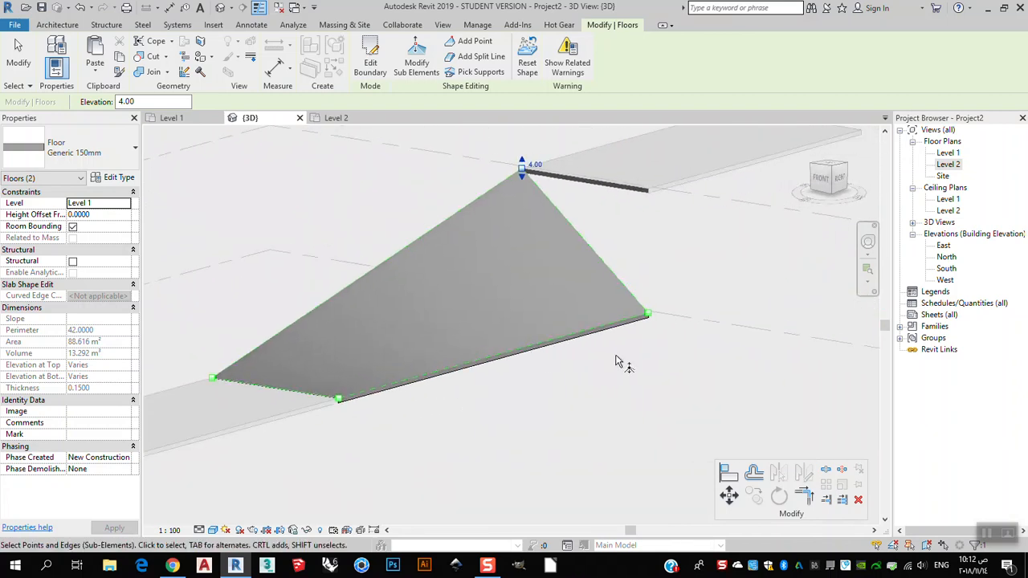
left_click(649, 320)
left_click(667, 310)
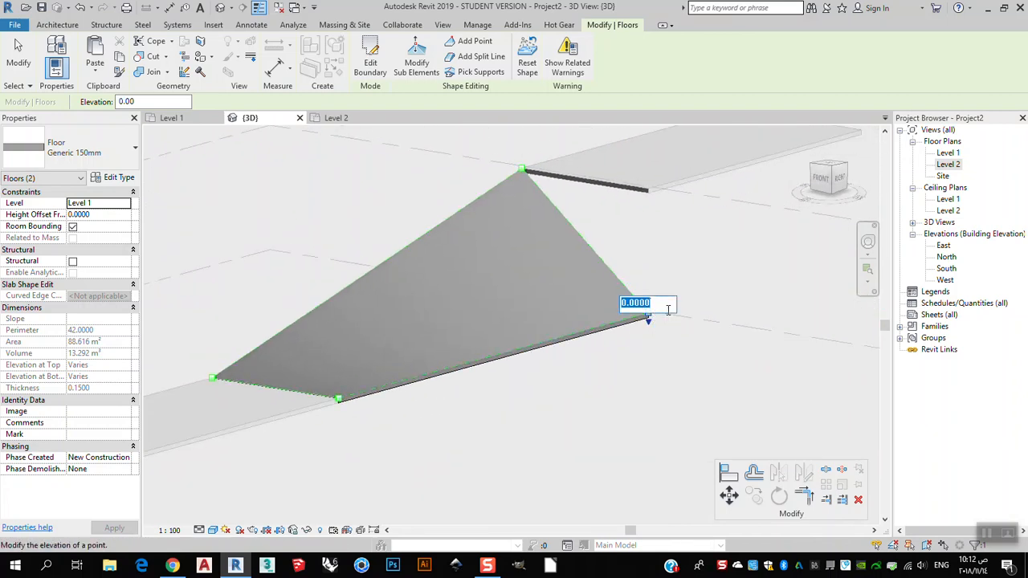
type("4")
key("Return")
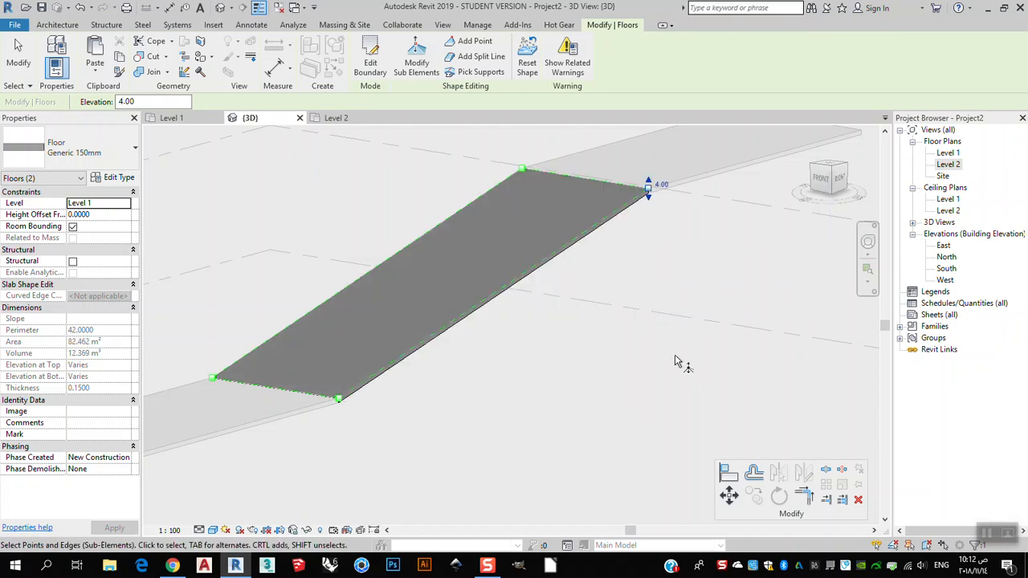
left_click(16, 50)
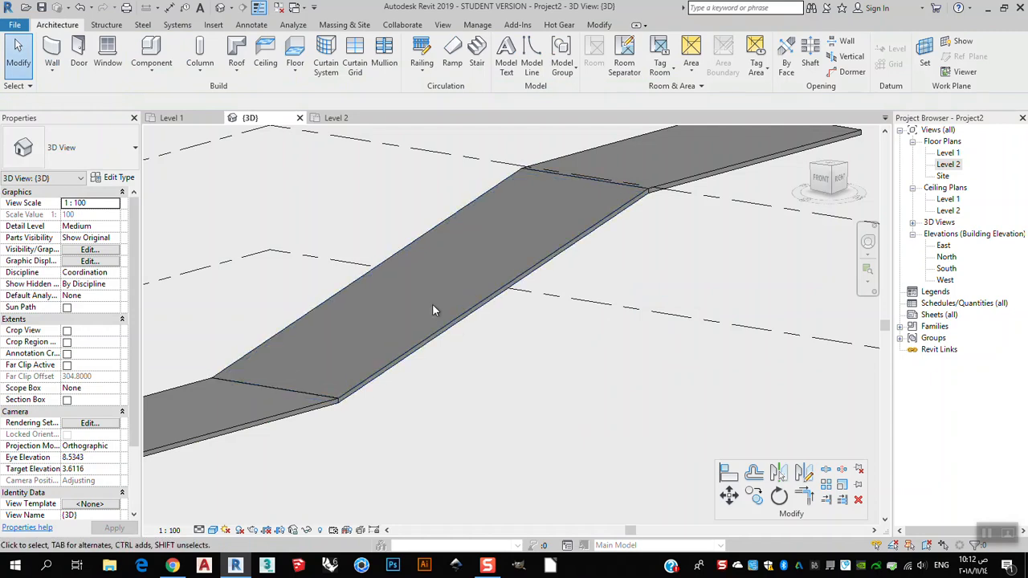
Undo both corner elevation changes on the longer Level 1 floor
middle_click_drag(361, 304, 534, 392, "shift")
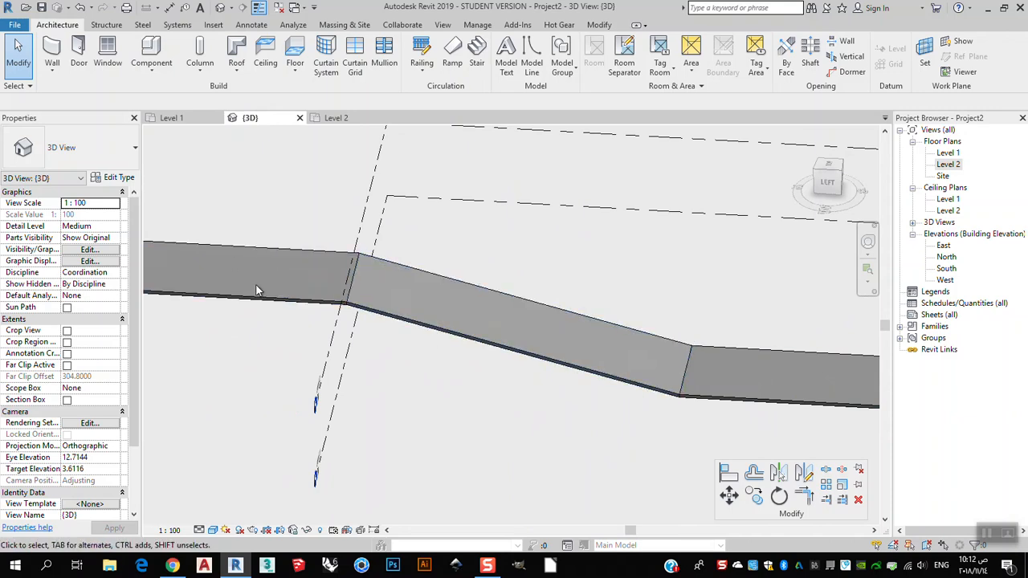
middle_click_drag(498, 383, 471, 362, "shift")
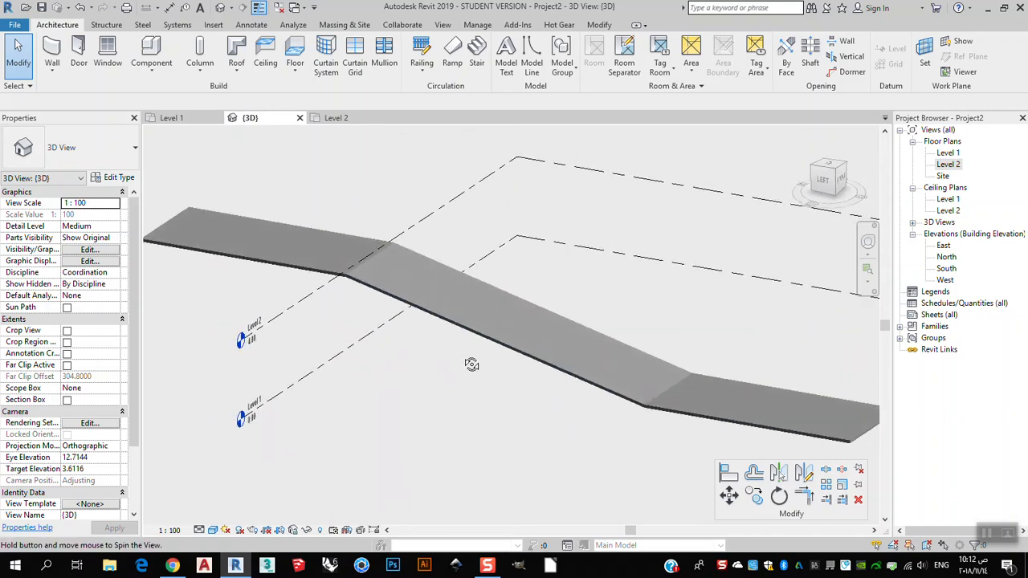
left_click(456, 335)
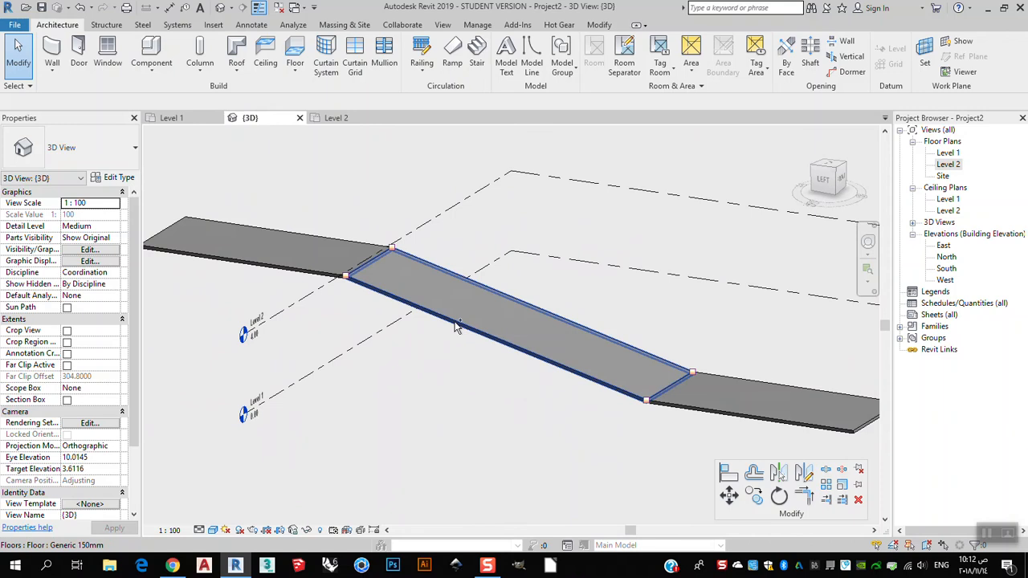
key("ctrl+z")
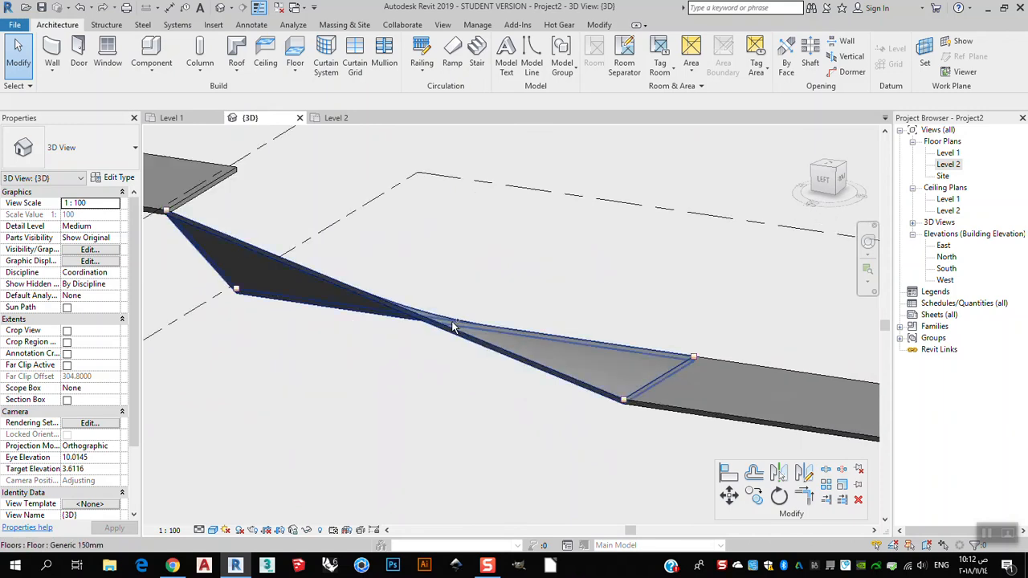
key("ctrl+z")
scroll(432, 387, "down", 2)
middle_click_drag(459, 364, 519, 390, "shift")
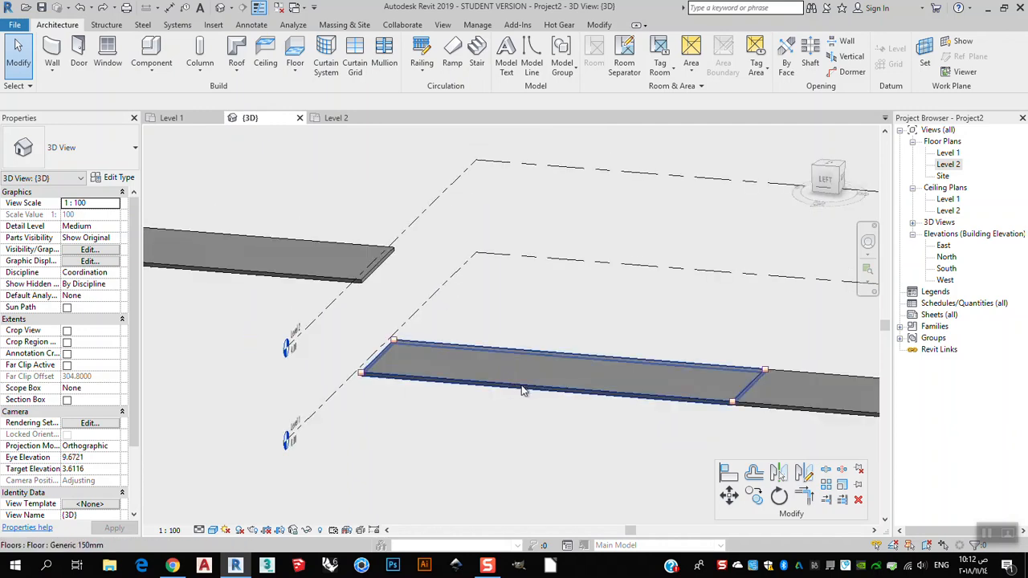
Edit the longer floor's sub-elements and raise its whole short edge facing the Level 2 floor to elevation 4
left_click(522, 390)
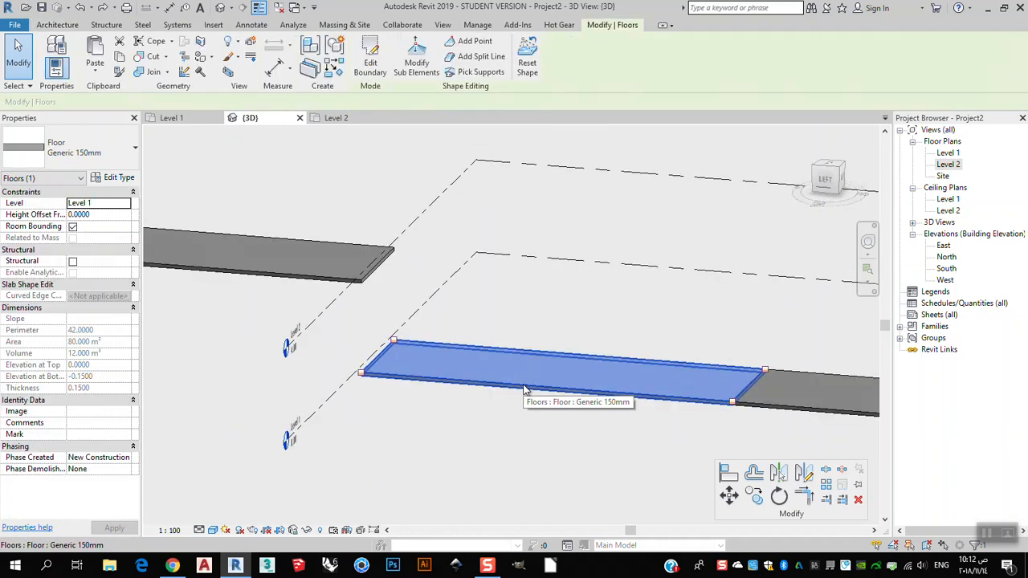
left_click(426, 62)
middle_click_drag(390, 355, 380, 361, "shift")
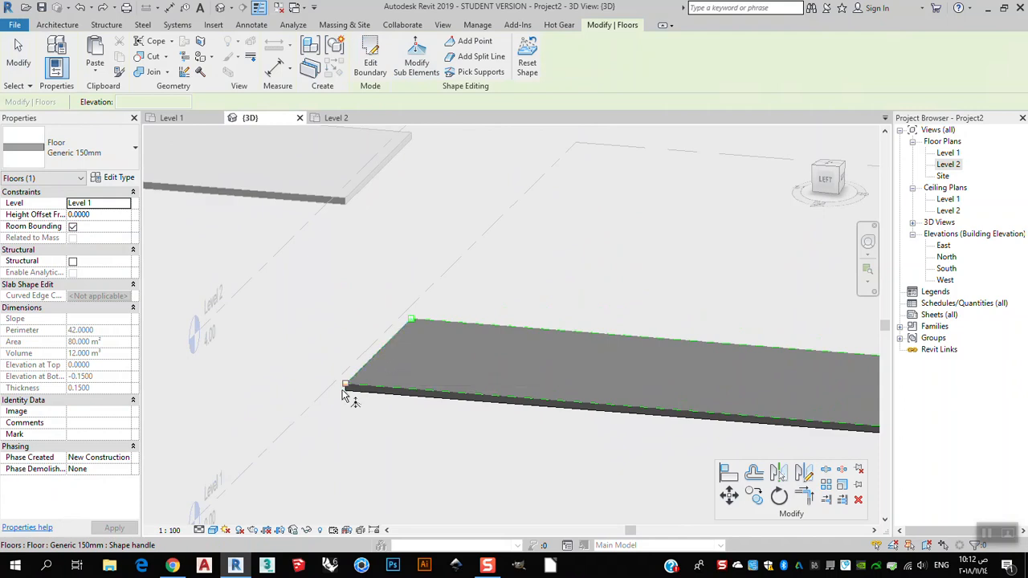
left_click(378, 353)
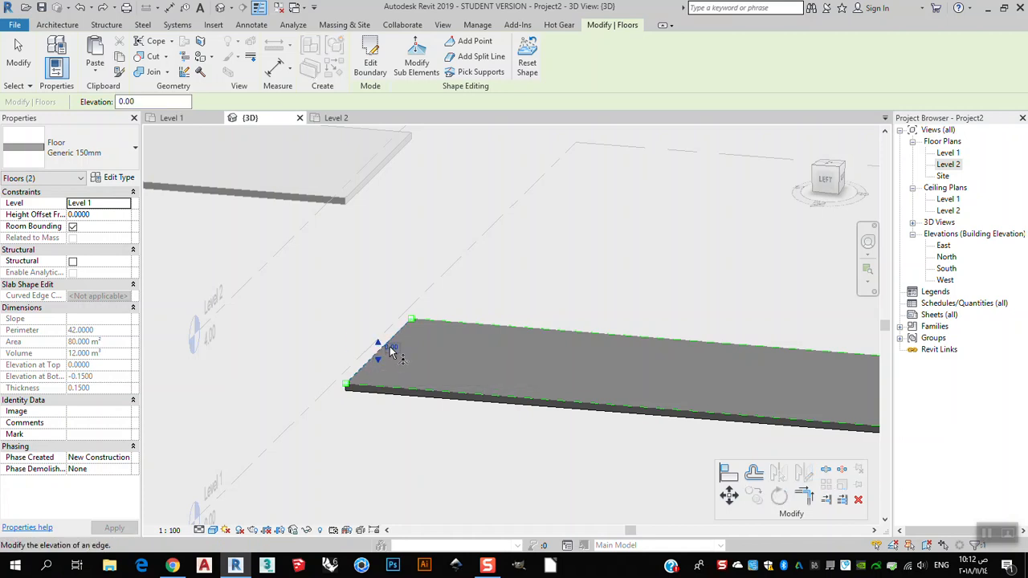
left_click(391, 348)
type("4")
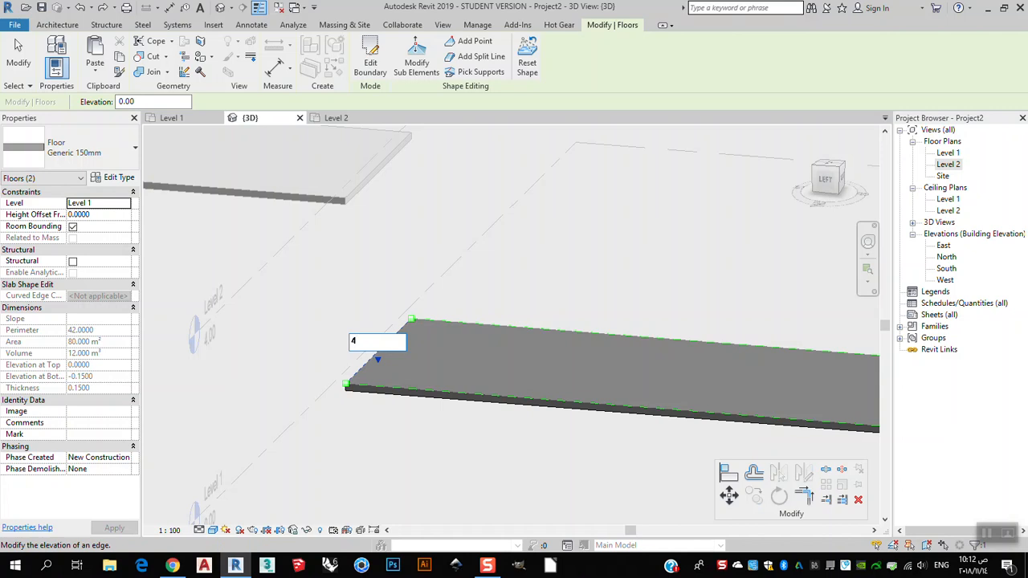
key("Return")
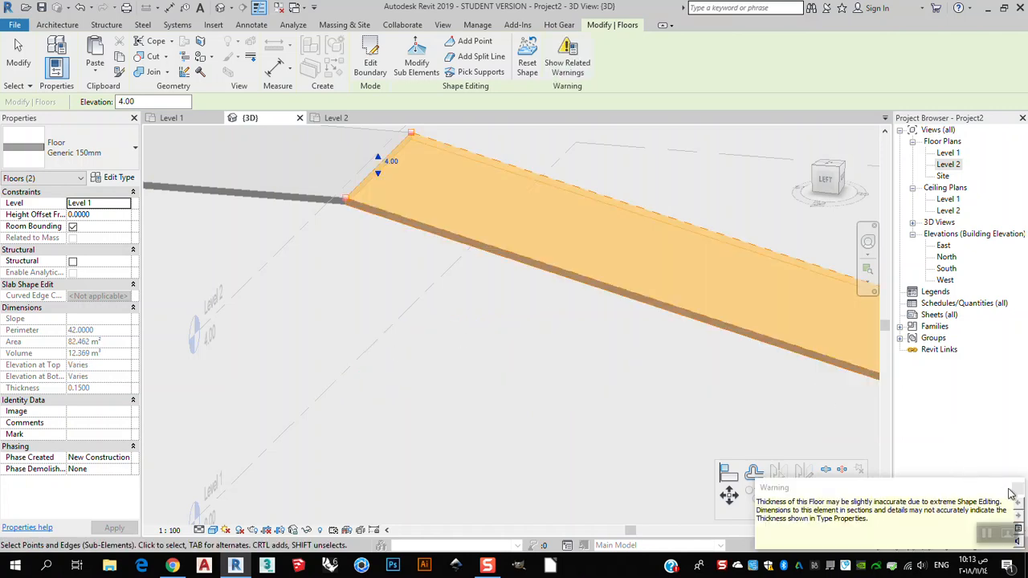
Add a shape point near the middle of the sloped floor's near long edge
scroll(395, 202, "down", 2)
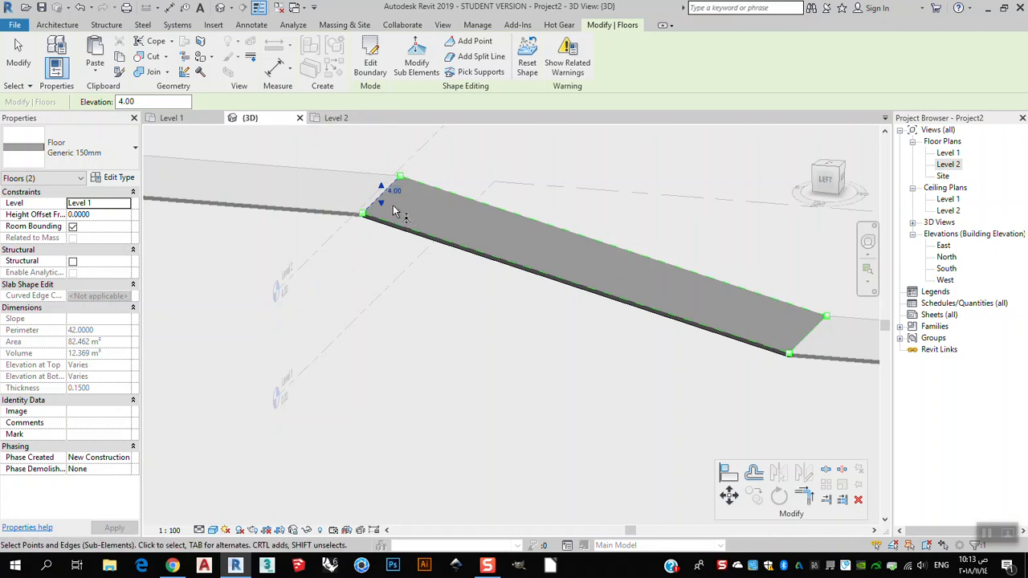
scroll(614, 265, "down", 2)
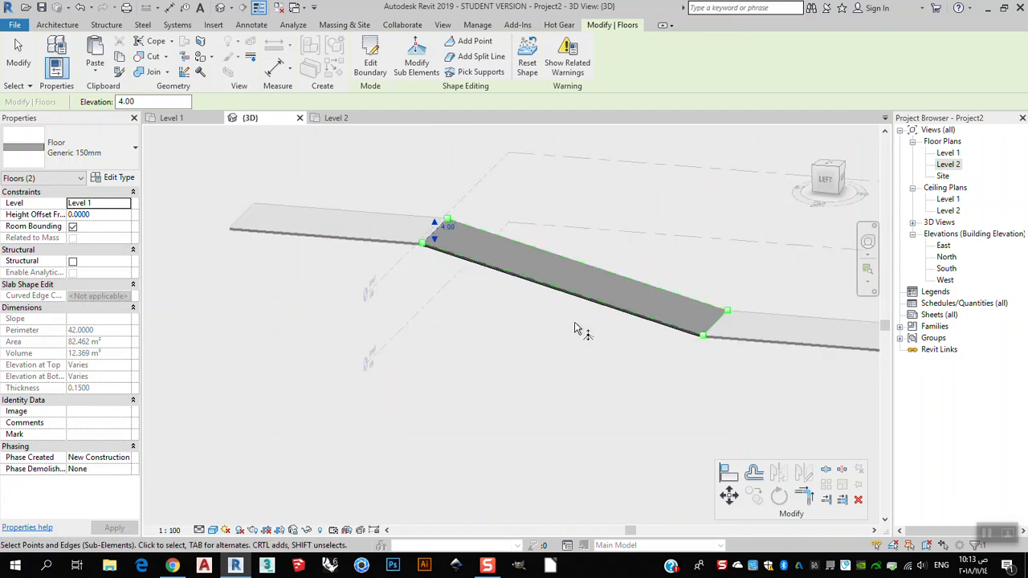
middle_click_drag(622, 361, 560, 374)
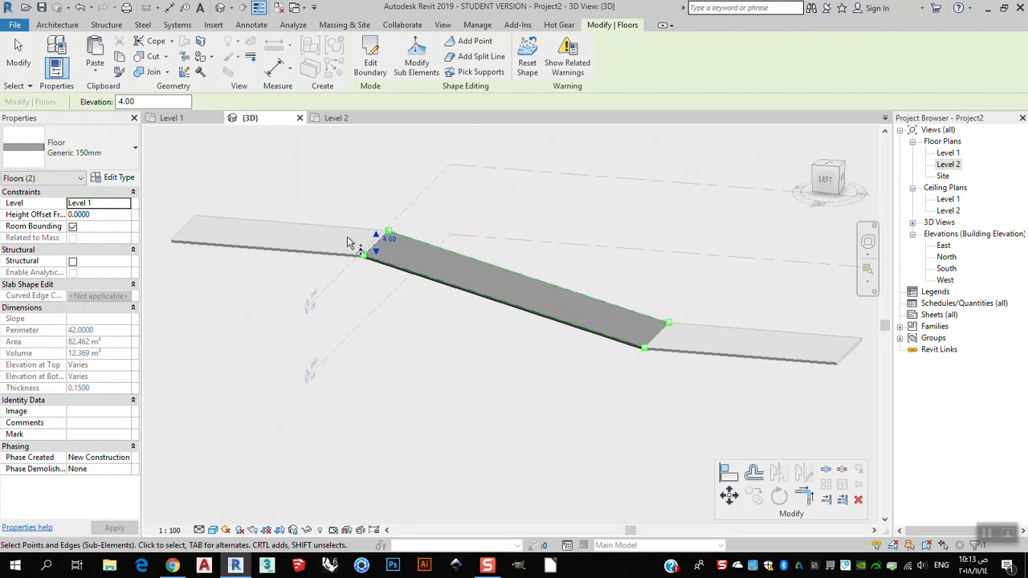
left_click(476, 42)
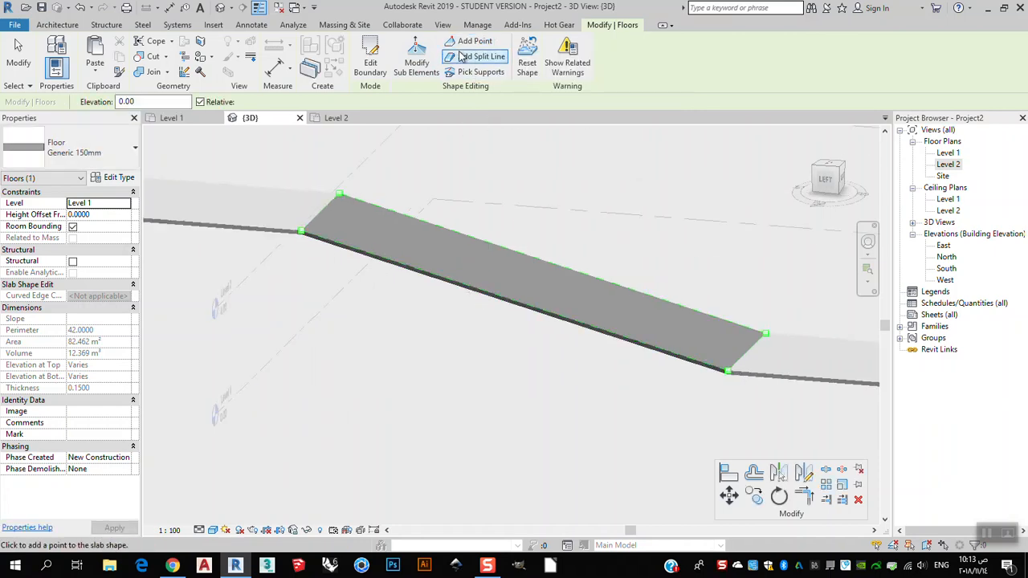
left_click(475, 42)
scroll(517, 294, "up", 2)
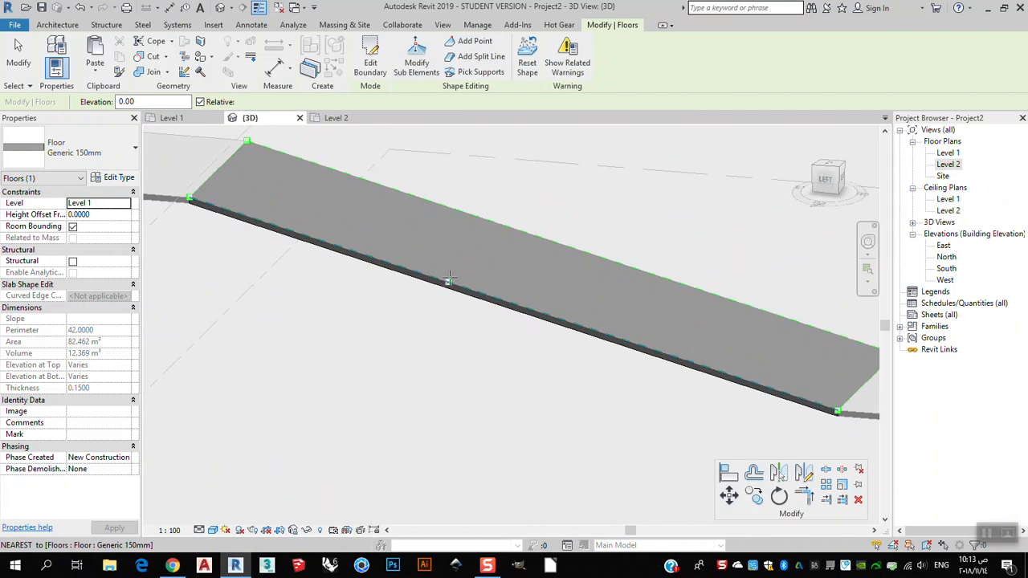
left_click(499, 300)
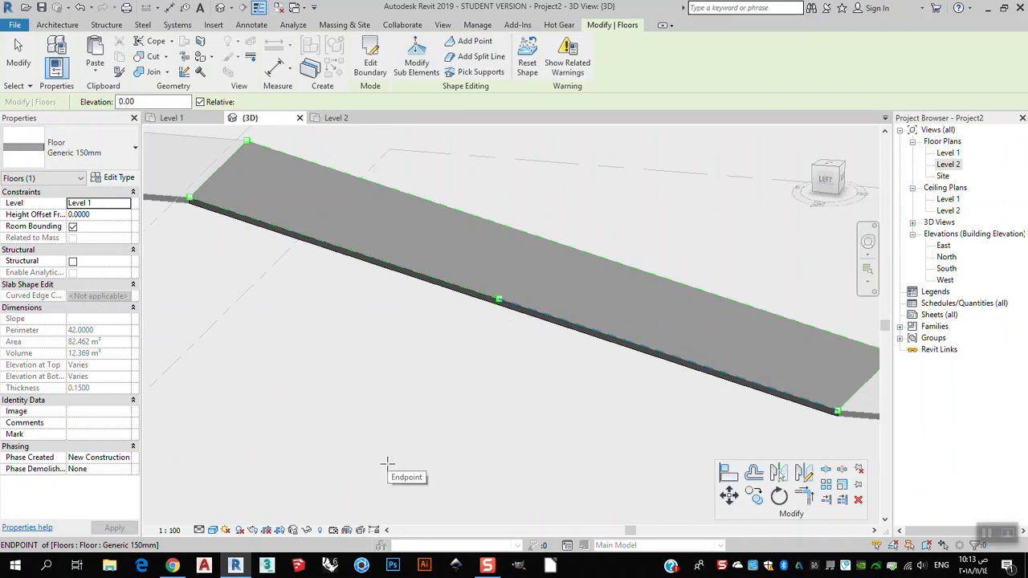
Set the elevation of the added edge point to 1.5
left_click(417, 61)
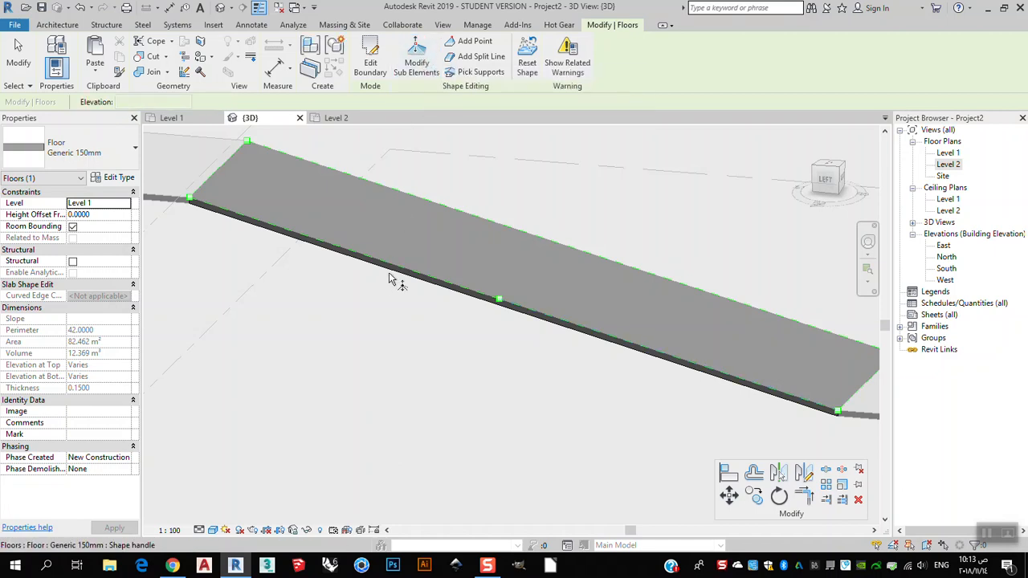
left_click(499, 302)
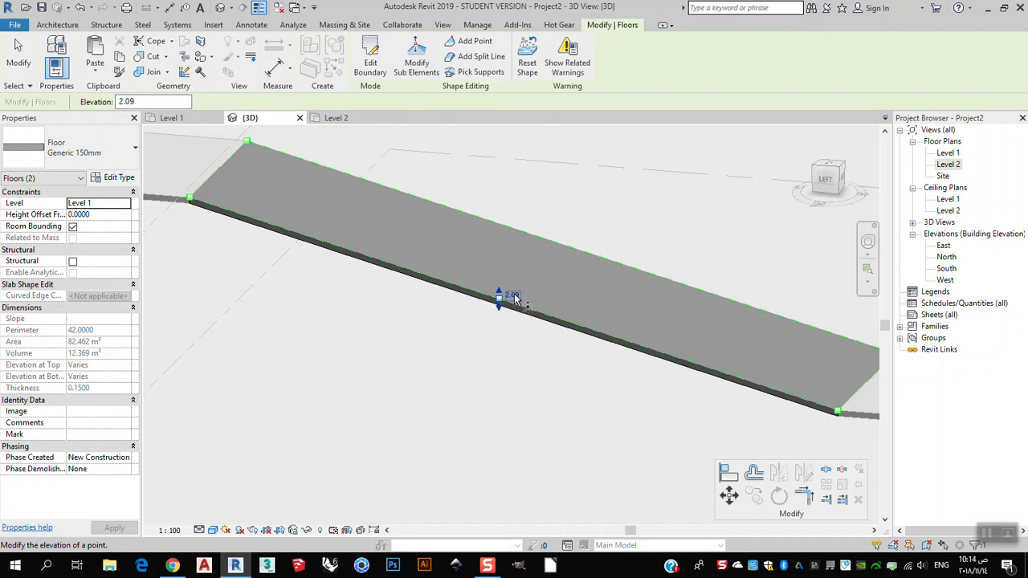
left_click(513, 295)
type("1.5")
key("Return")
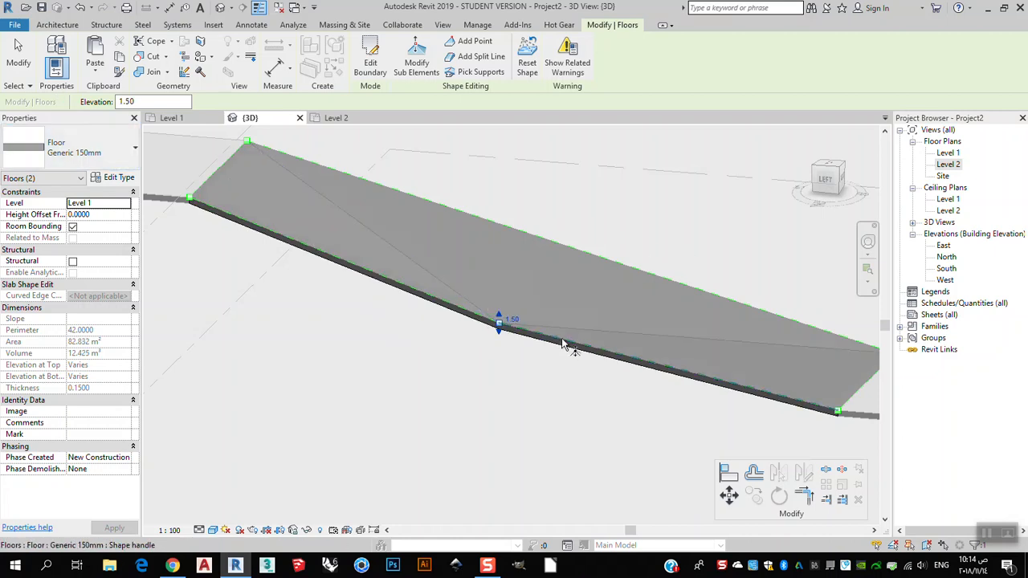
Add a split line from the lowered edge point across the sloped floor to the opposite long edge
middle_click_drag(661, 385, 514, 372, "shift")
middle_click_drag(519, 226, 519, 253)
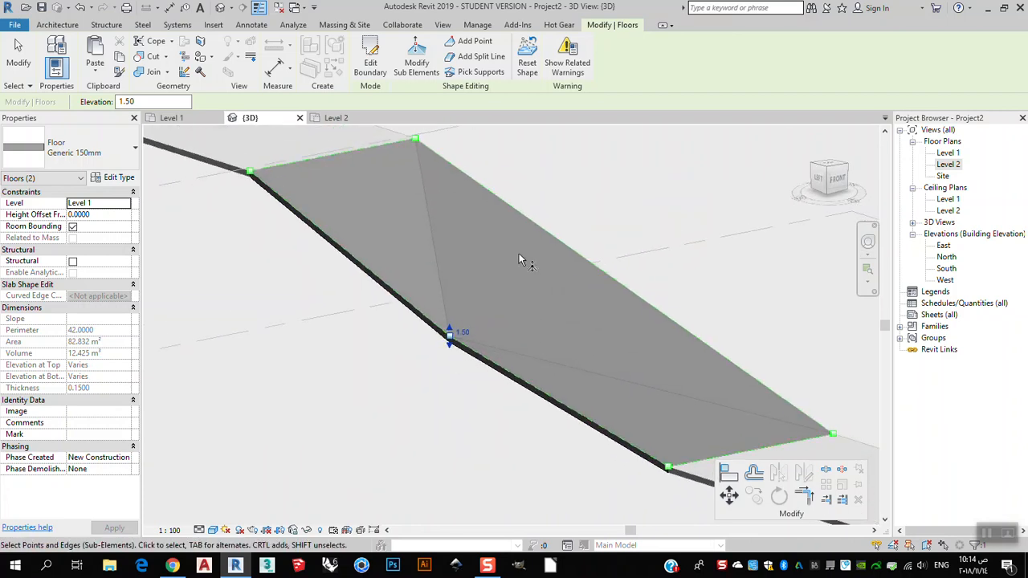
left_click(480, 56)
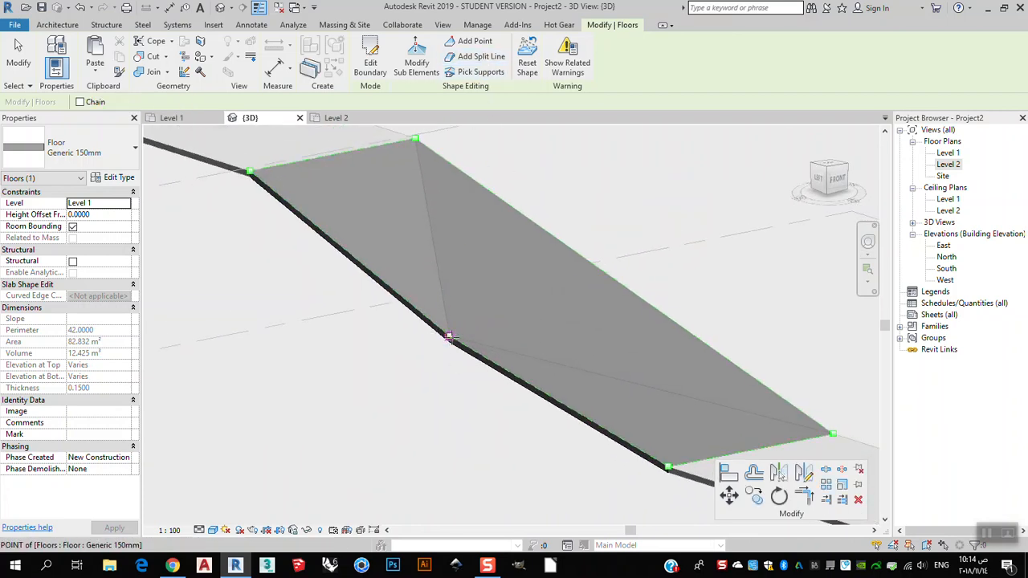
left_click(448, 336)
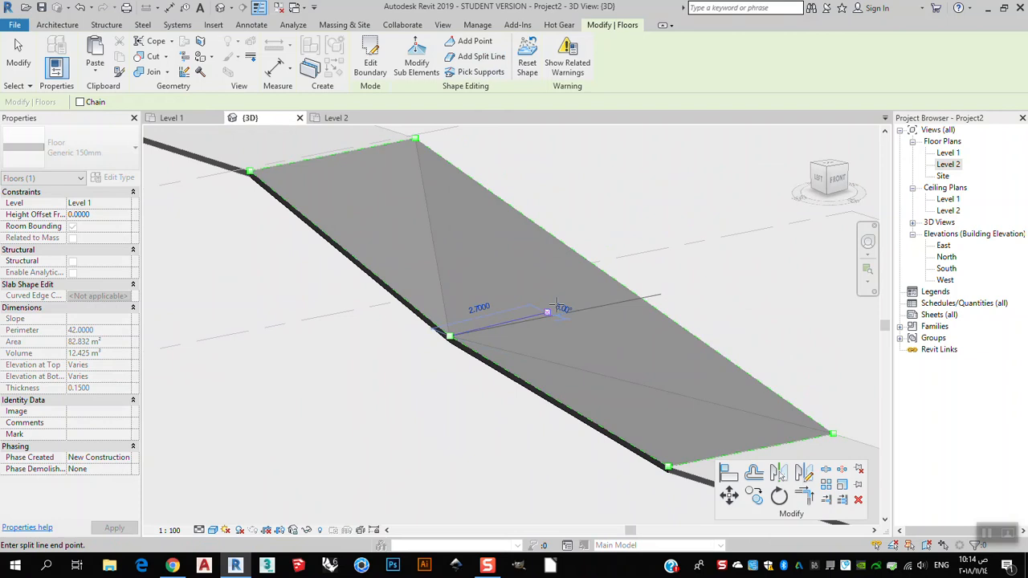
left_click(631, 289)
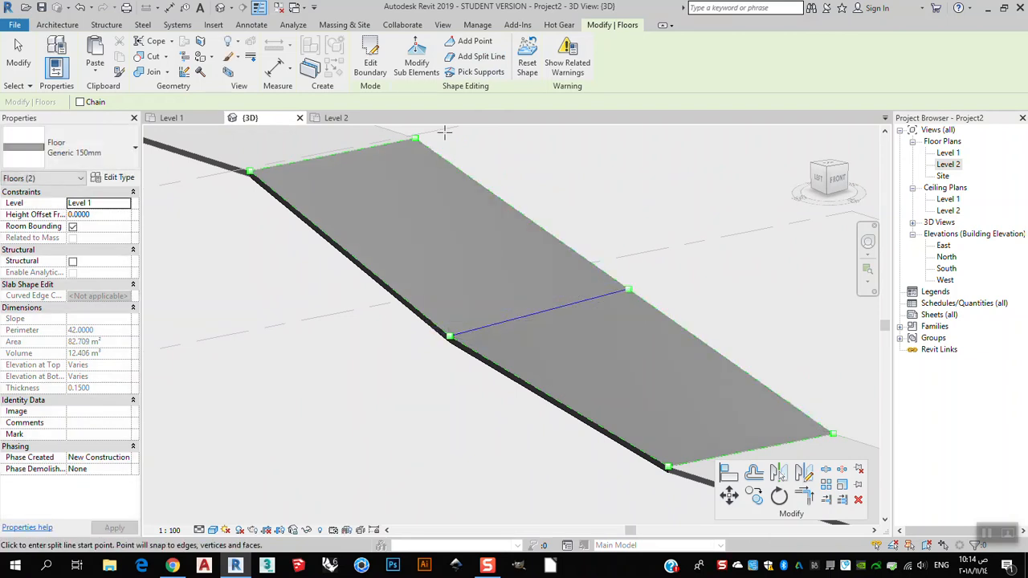
Set the split line's elevation to 1.6 and finish editing the sloped floor's shape
left_click(417, 64)
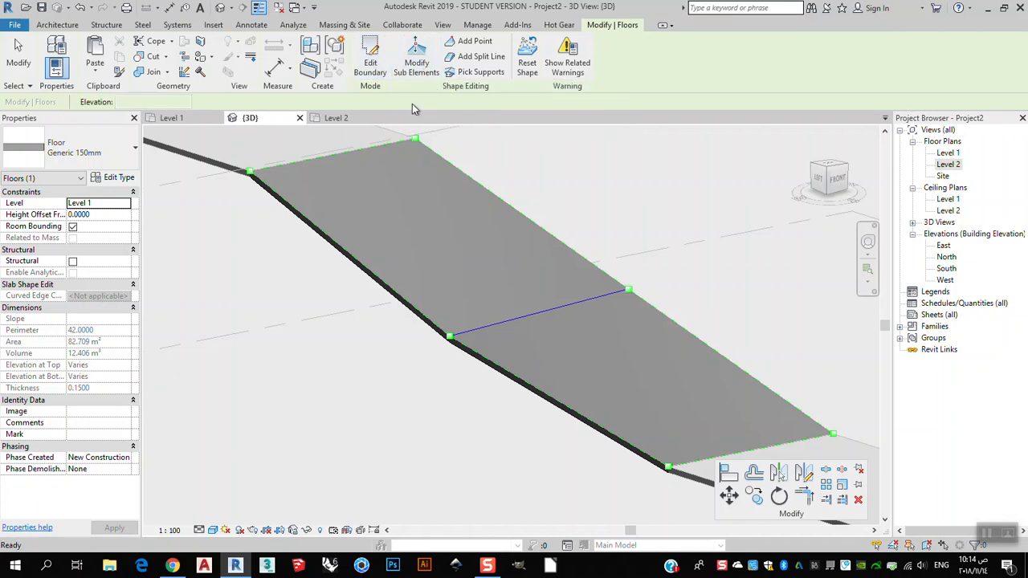
left_click(550, 316)
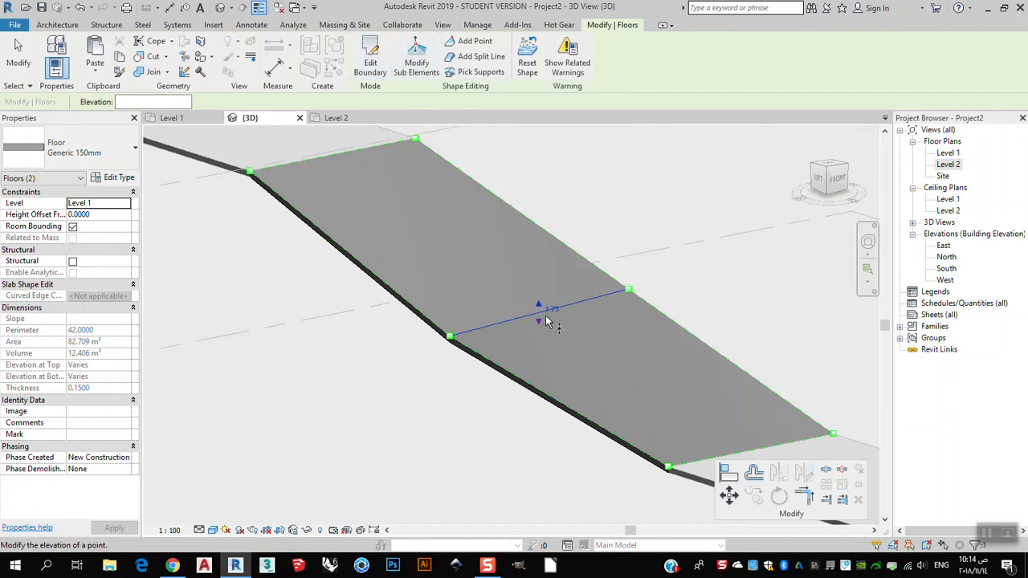
scroll(548, 318, "up", 3)
scroll(543, 316, "down", 2)
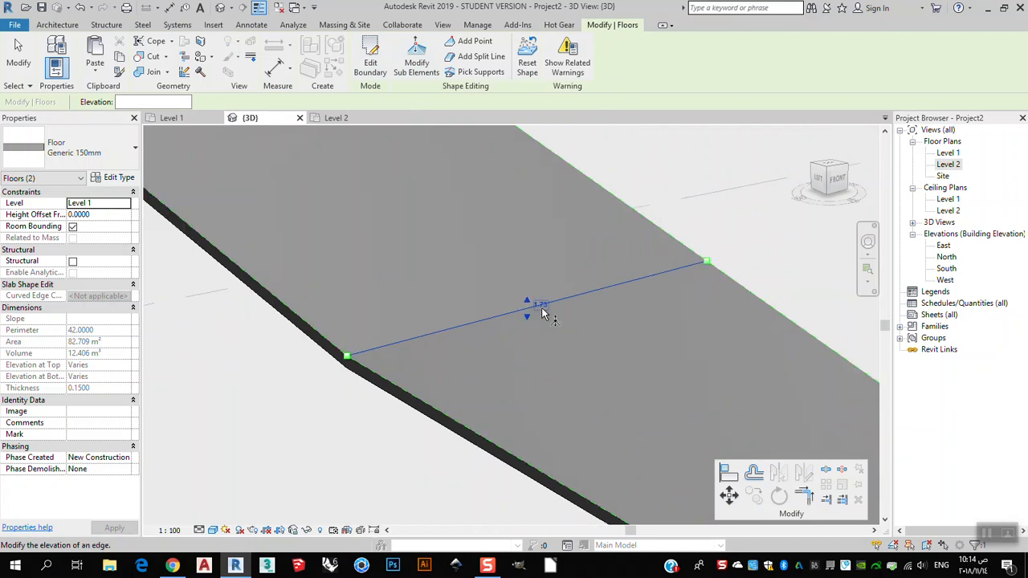
scroll(544, 316, "up", 2)
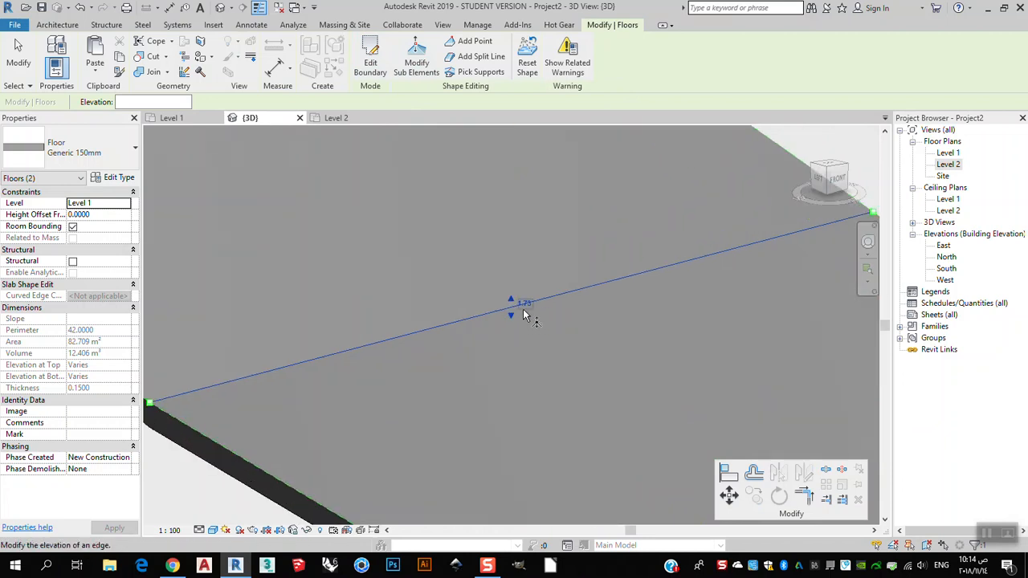
left_click(526, 310)
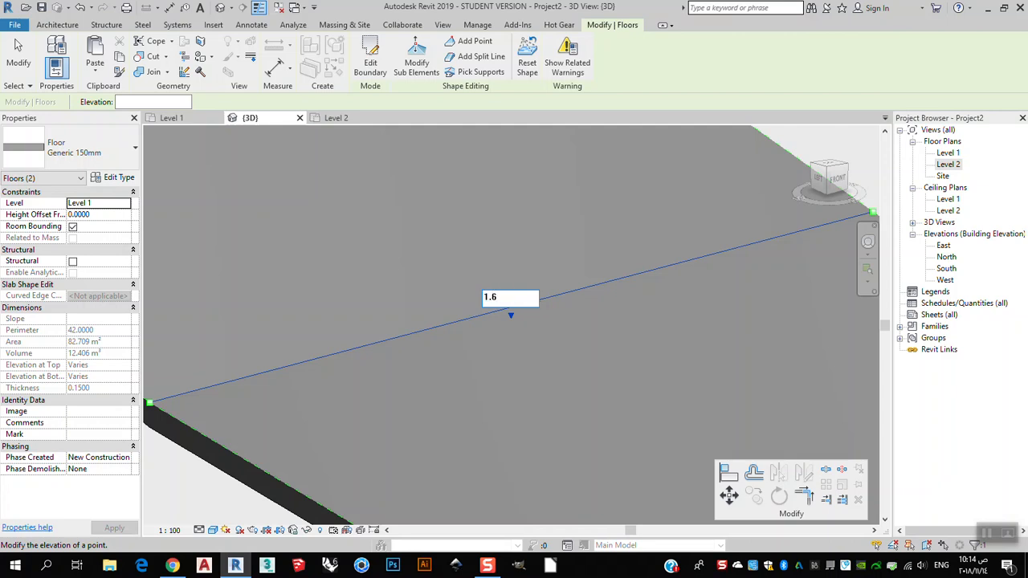
key("Return")
scroll(529, 297, "down", 5)
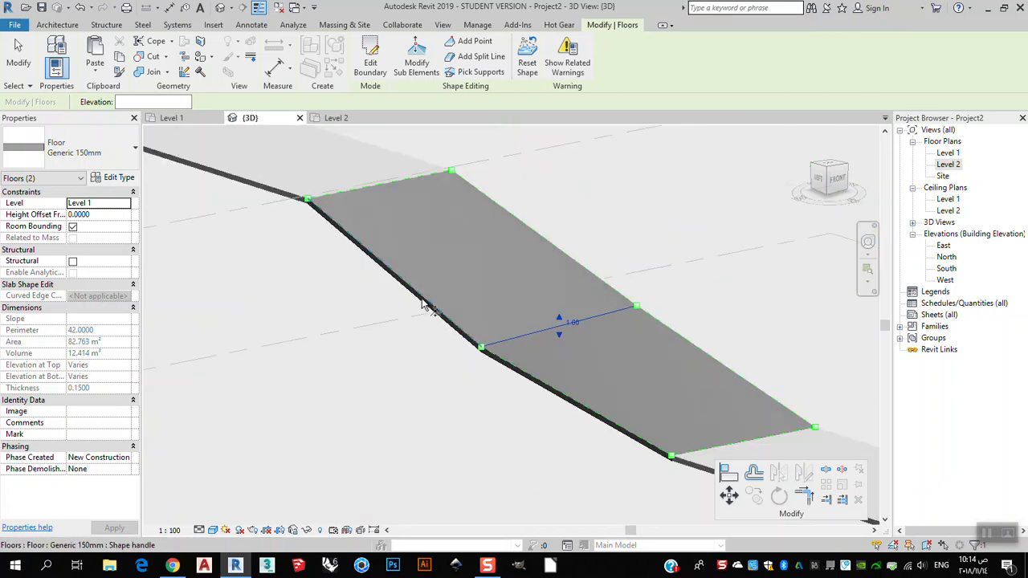
middle_click_drag(535, 421, 272, 192, "shift")
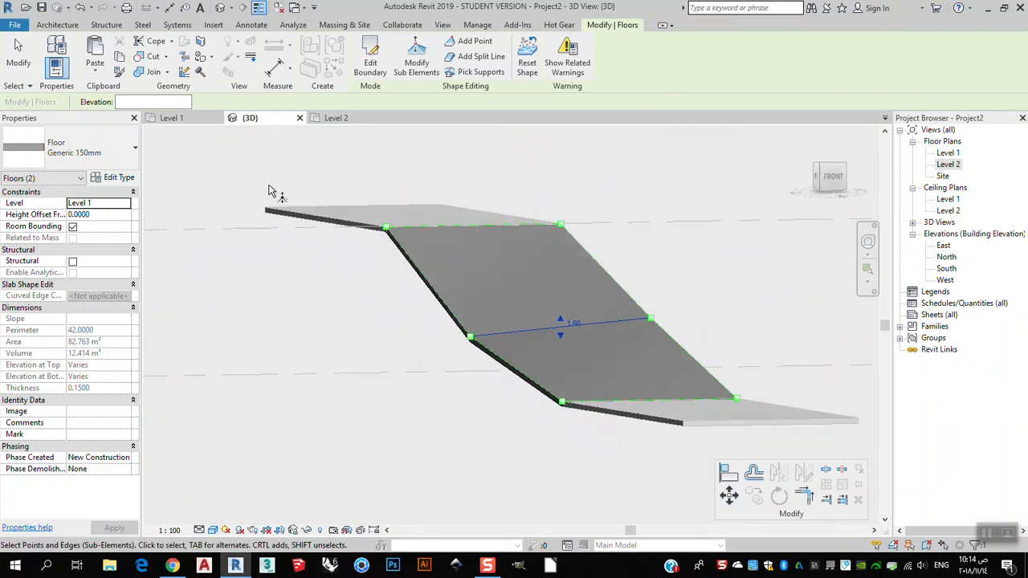
left_click(16, 64)
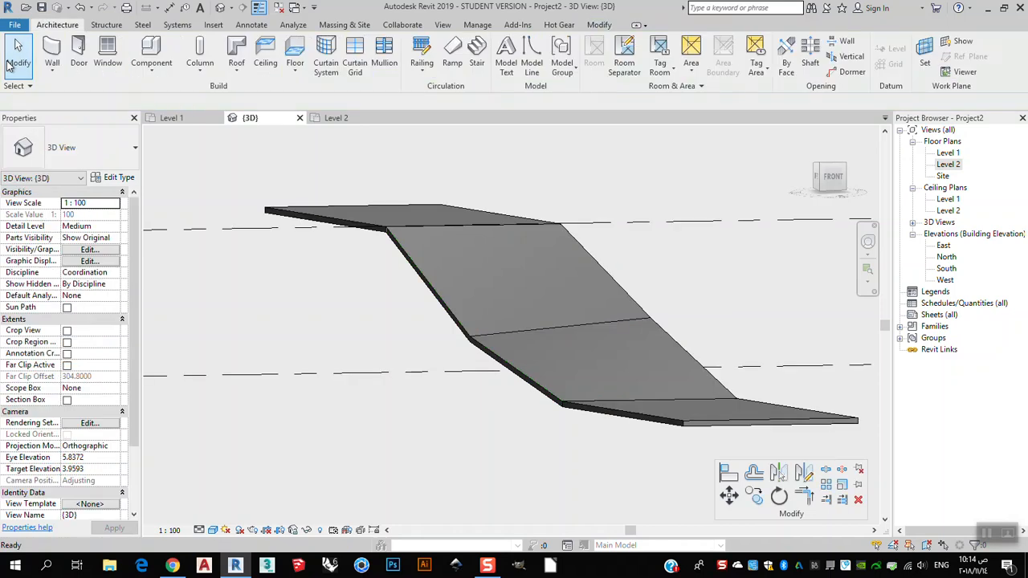
Reset the shape of the sloped floor, removing all its point, split line and edge edits
middle_click_drag(659, 376, 579, 367, "shift")
left_click(582, 370)
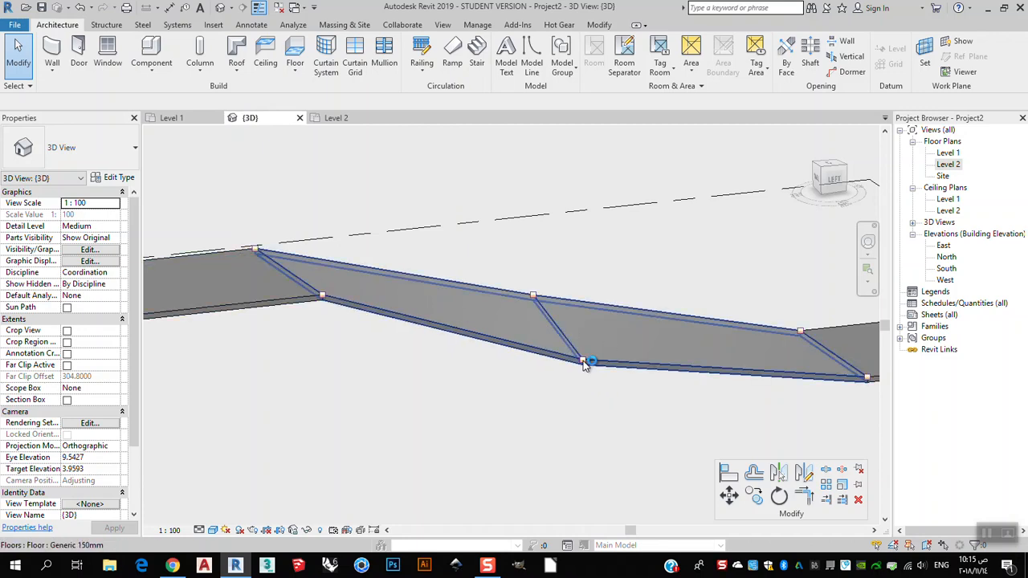
middle_click_drag(572, 336, 544, 344)
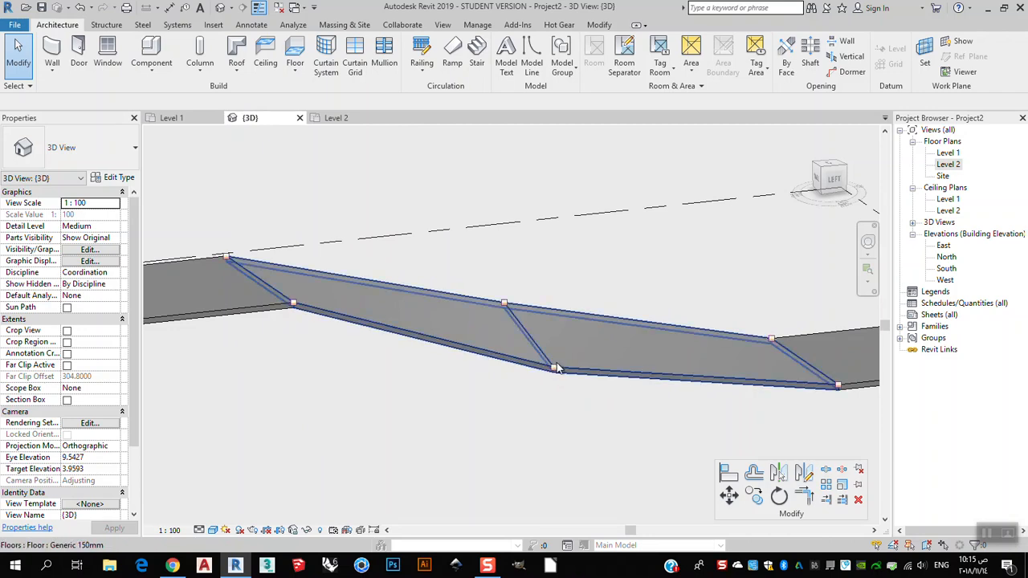
left_click(597, 370)
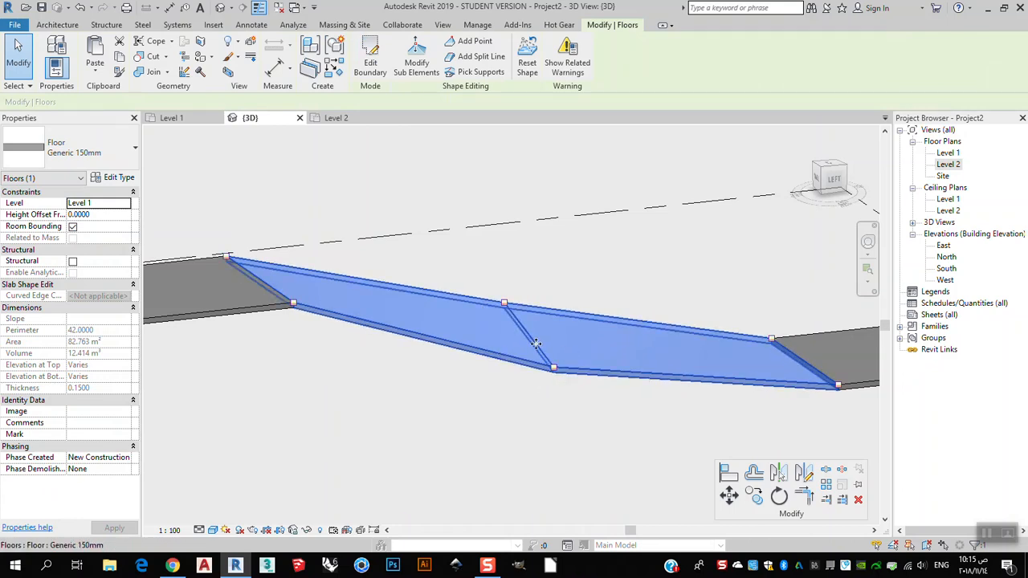
left_click(529, 71)
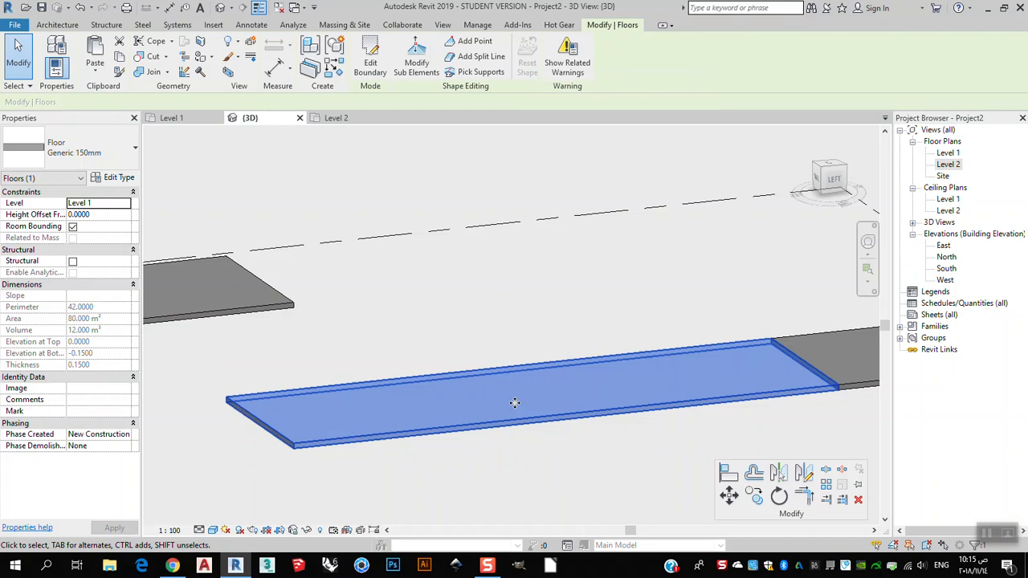
Raise the reset floor's short edge nearest the Level 2 floor to elevation 4 and finish editing the shape
left_click(414, 64)
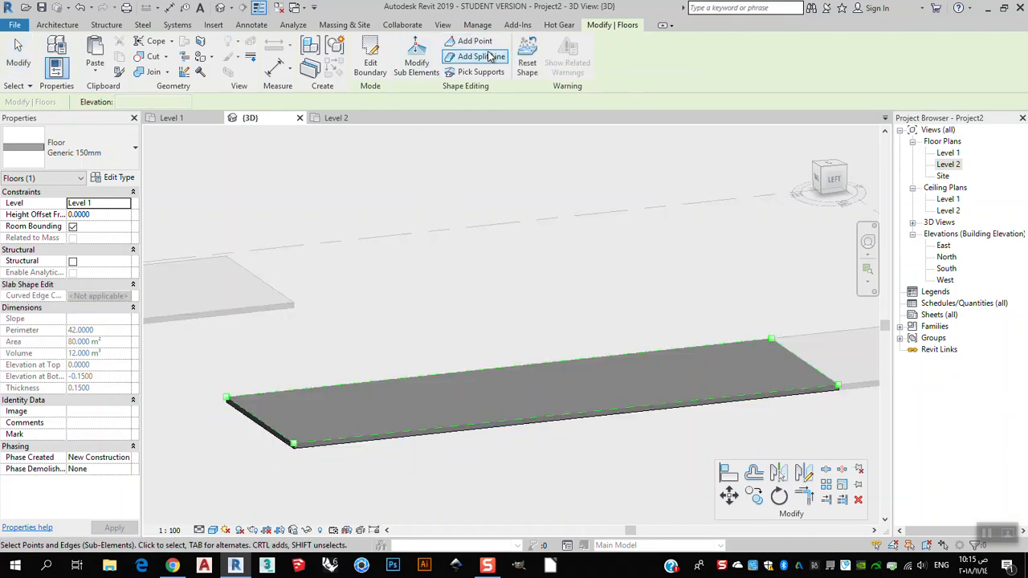
left_click(270, 428)
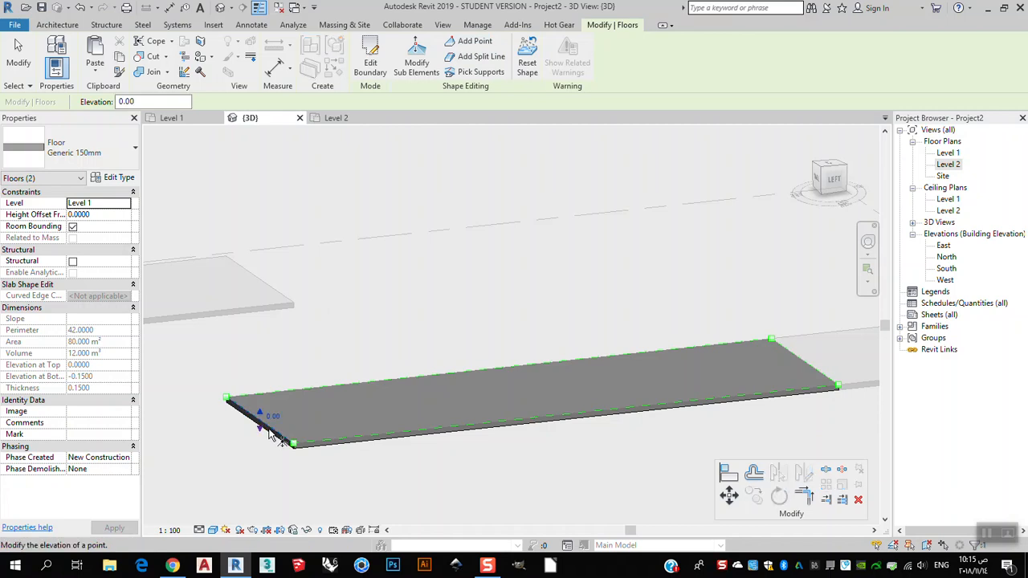
left_click(271, 413)
type("4")
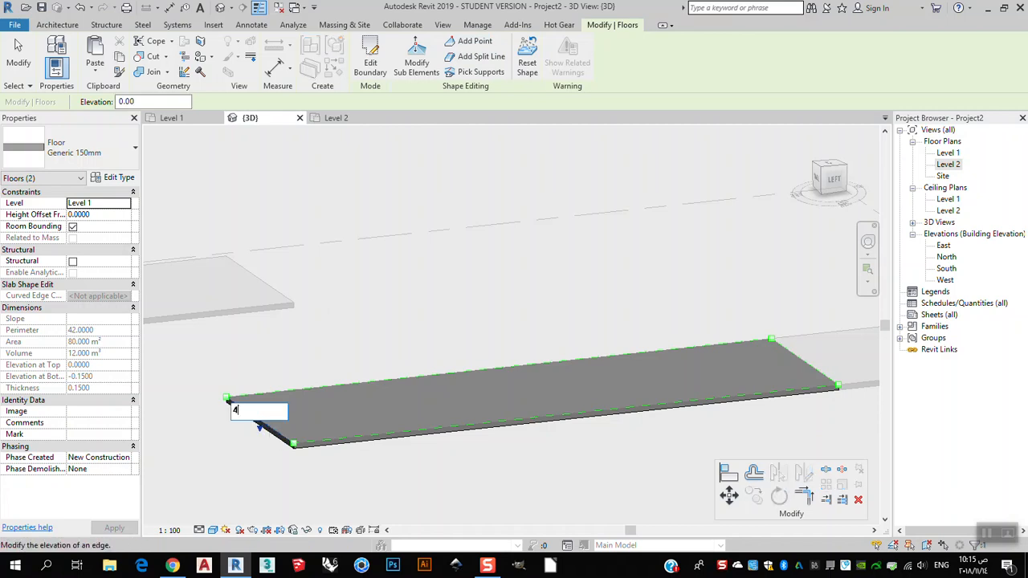
key("Return")
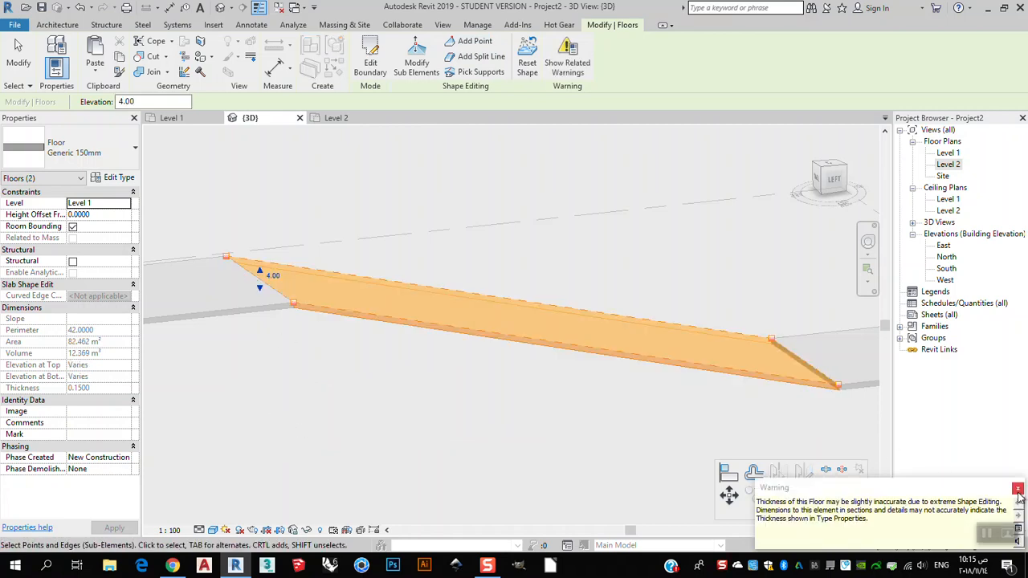
left_click(1018, 490)
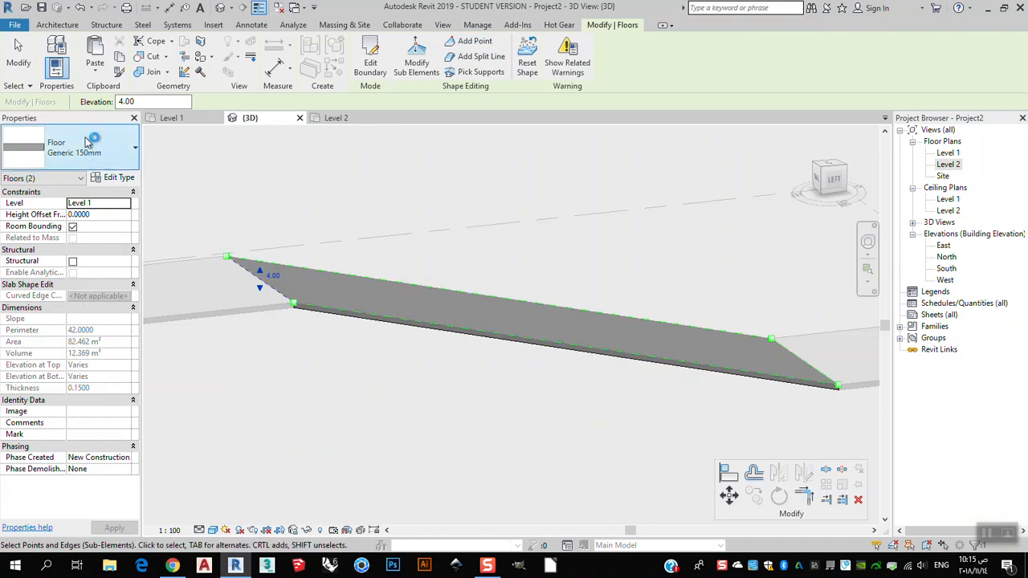
left_click(18, 55)
middle_click_drag(508, 330, 471, 348, "shift")
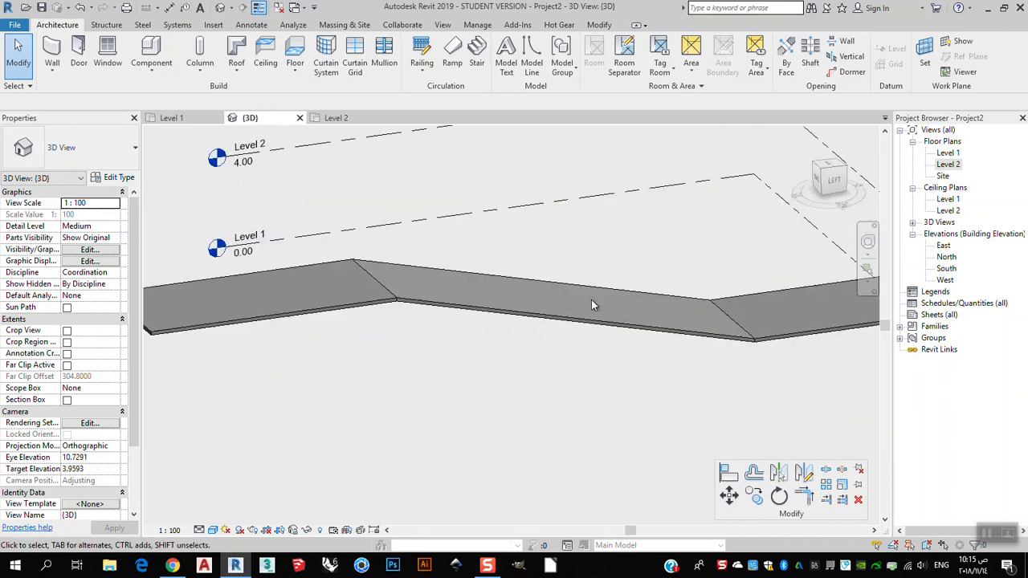
scroll(592, 302, "down", 5)
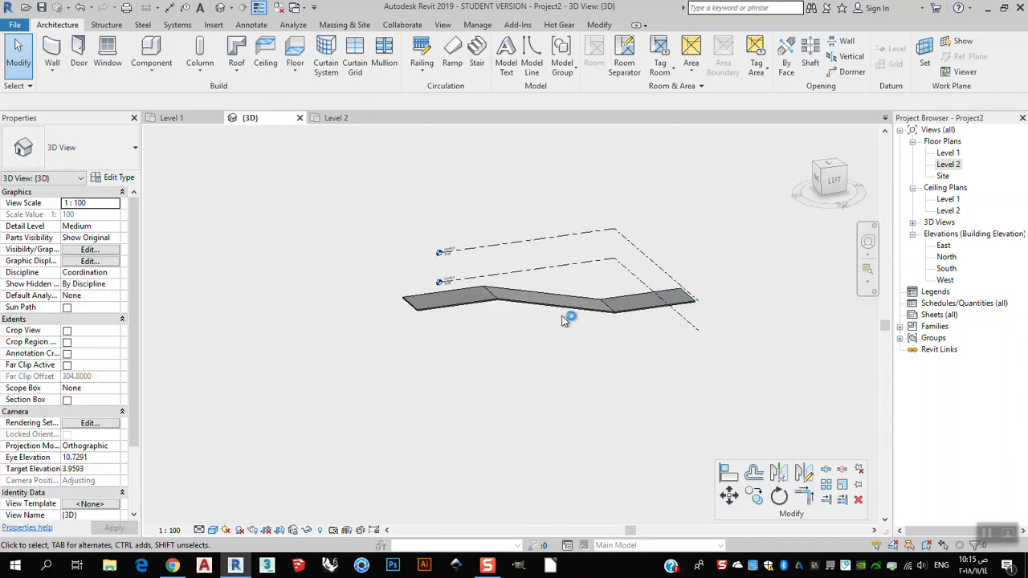
scroll(595, 337, "up", 2)
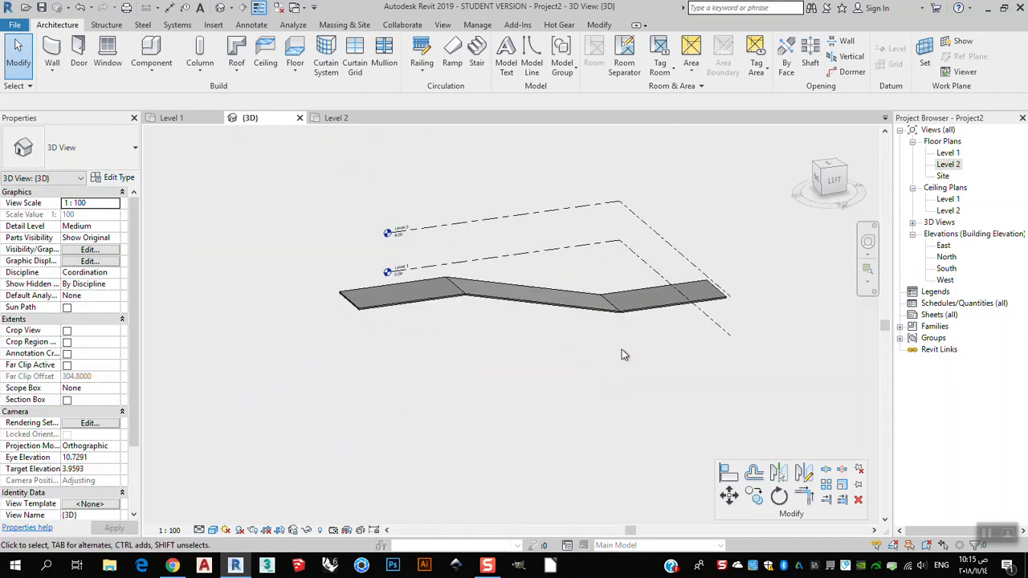
middle_click_drag(607, 388, 503, 398, "shift")
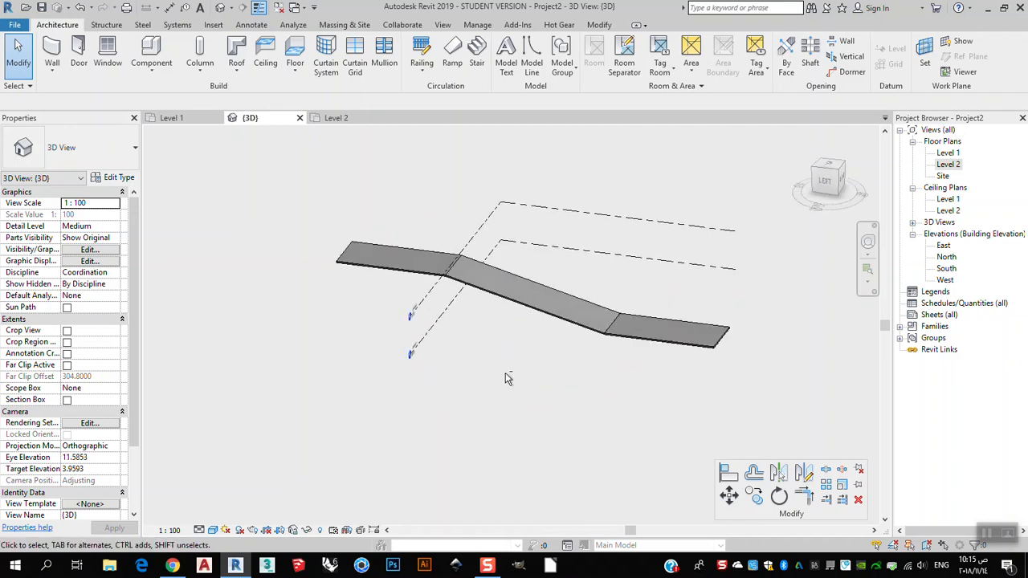
scroll(457, 269, "up", 2)
scroll(517, 329, "down", 3)
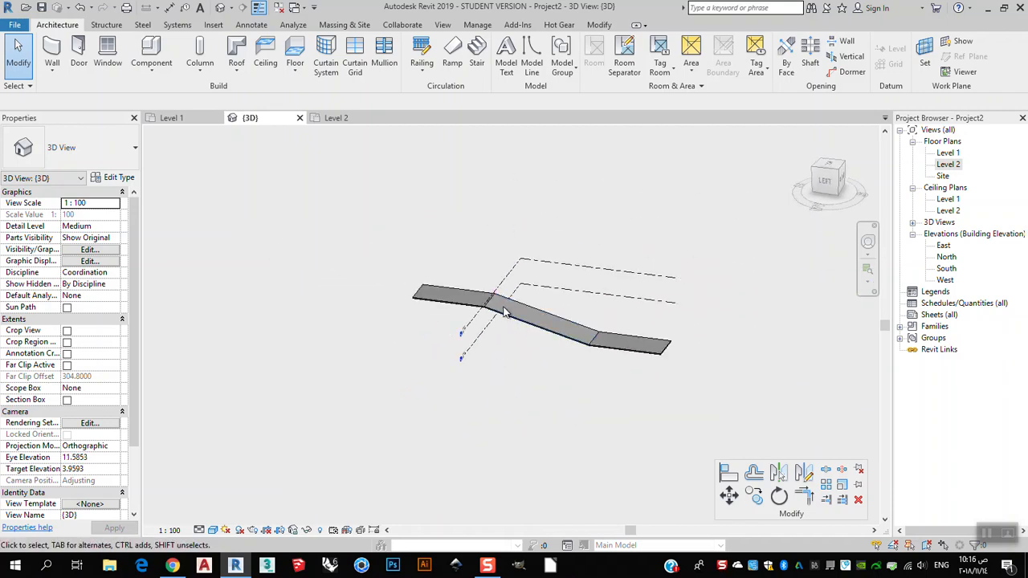
In the Level 1 plan, start a new Generic 150mm floor and sketch a rectangular boundary about 4.7 by 4.5 m beside the existing floors
double_click(951, 153)
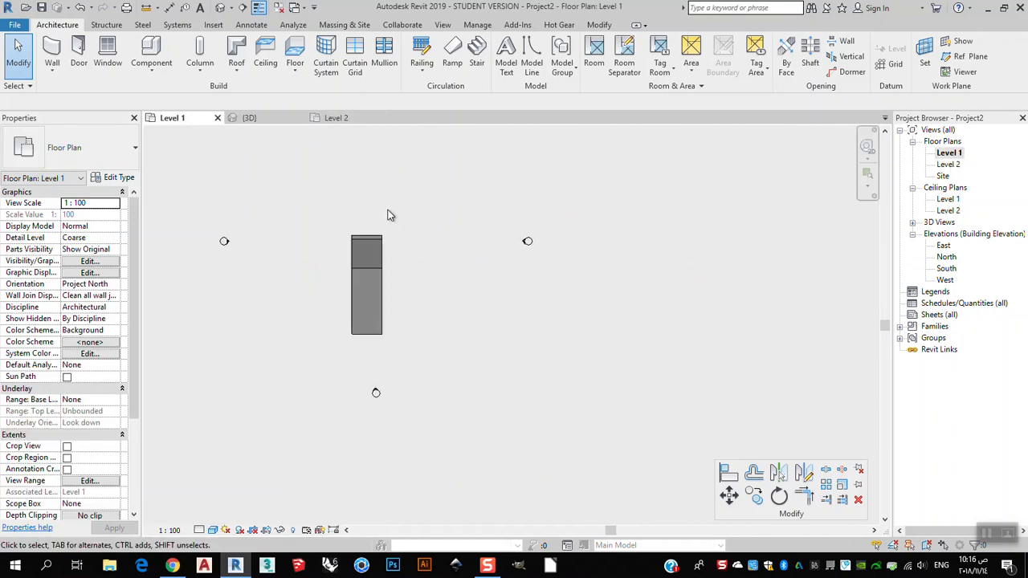
left_click(380, 303)
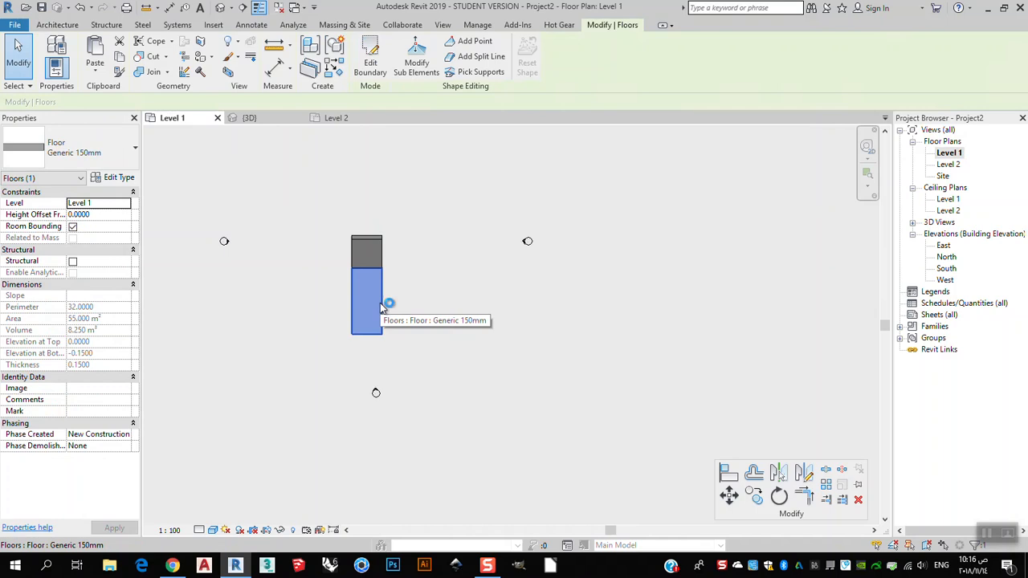
left_click(369, 56)
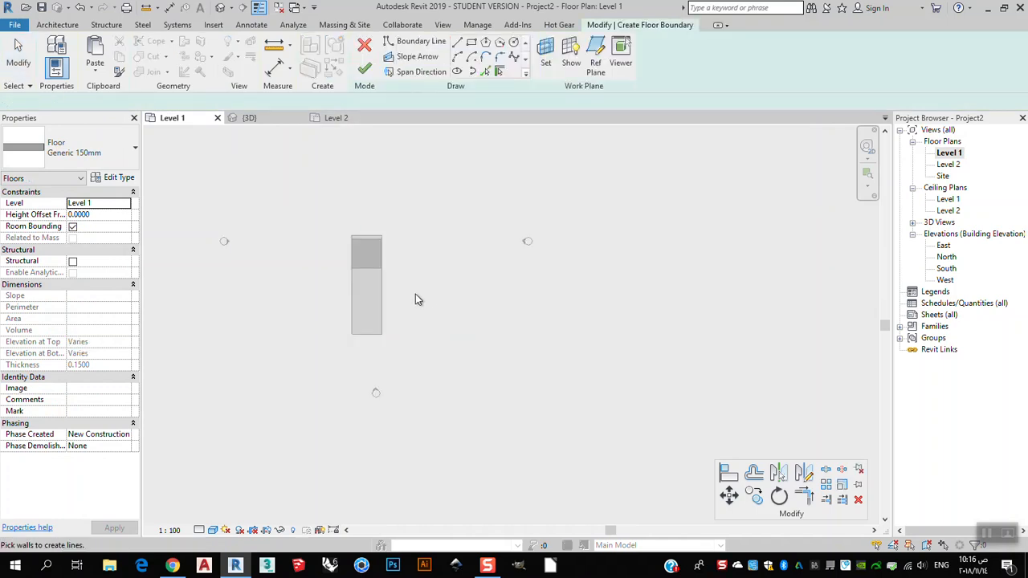
scroll(421, 311, "up", 2)
scroll(425, 241, "up", 1)
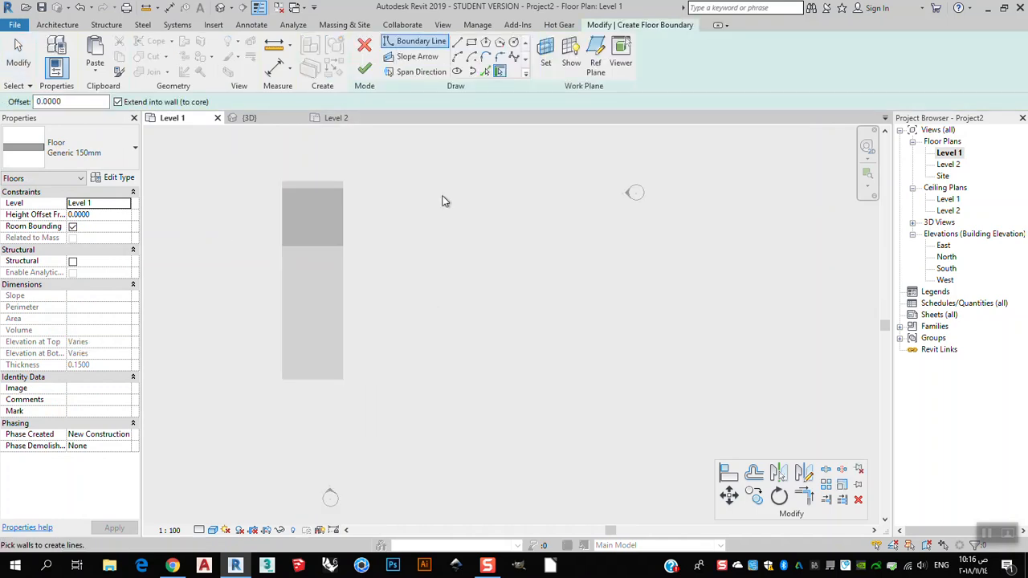
left_click(471, 41)
left_click(446, 177)
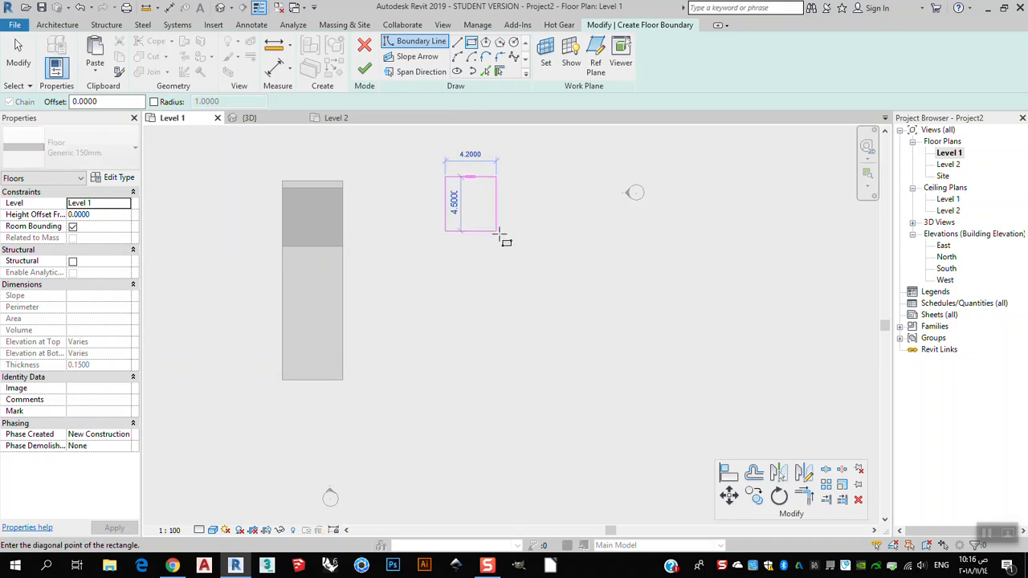
left_click(502, 230)
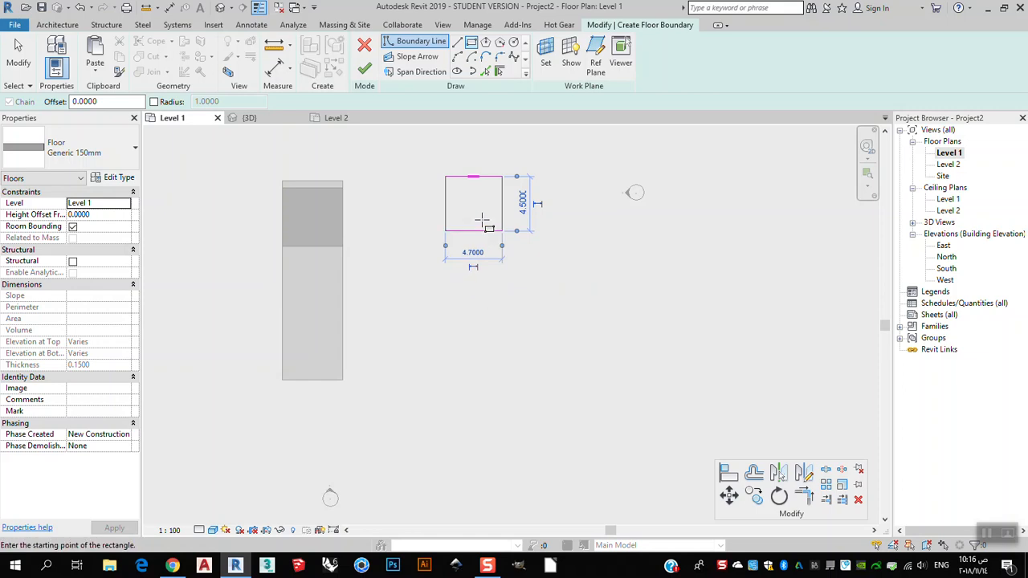
Sketch a circle of about 1.7 m radius below the rectangle in the same boundary and finish the floor
scroll(469, 205, "up", 1)
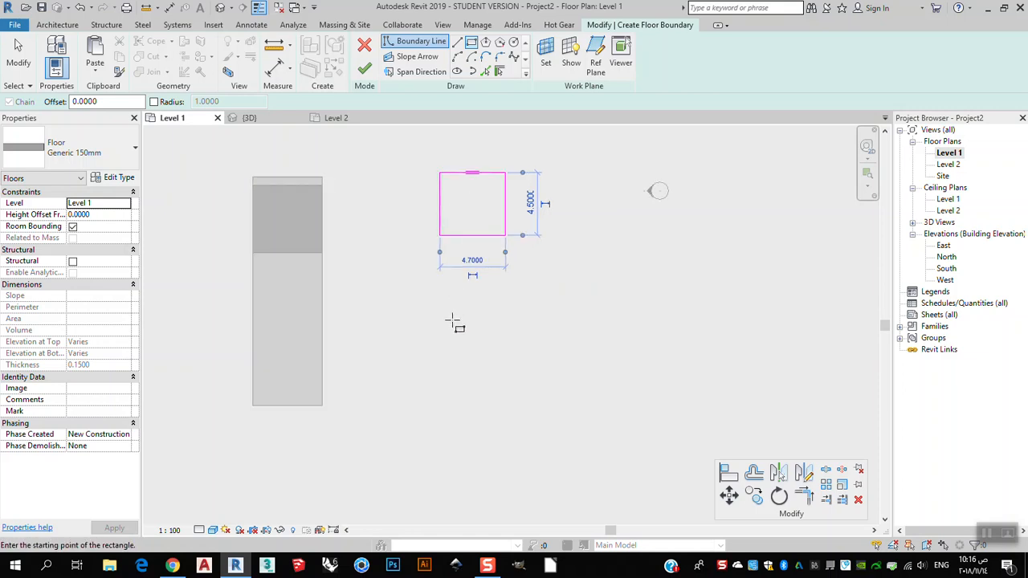
left_click(514, 42)
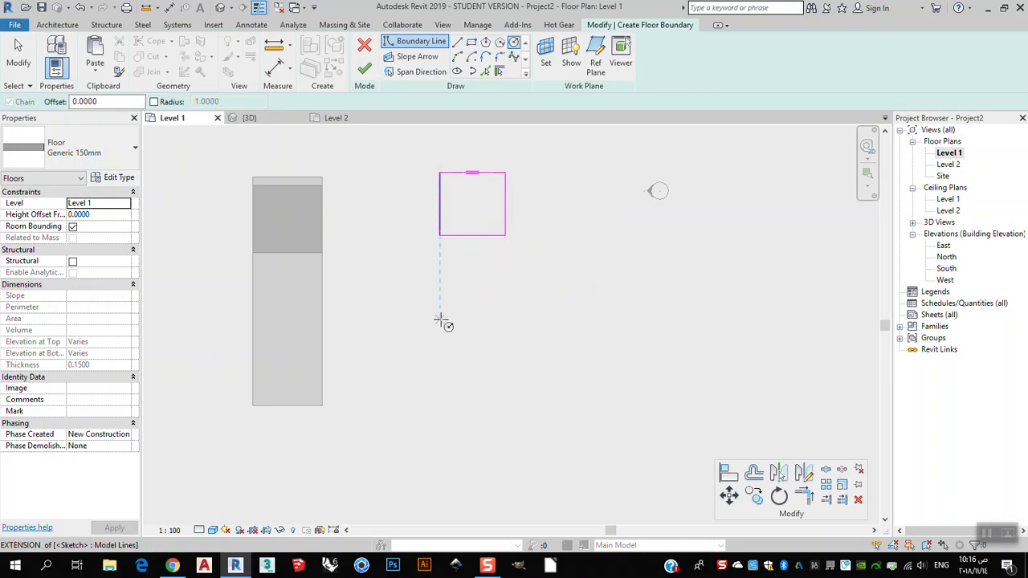
left_click(479, 344)
left_click(468, 365)
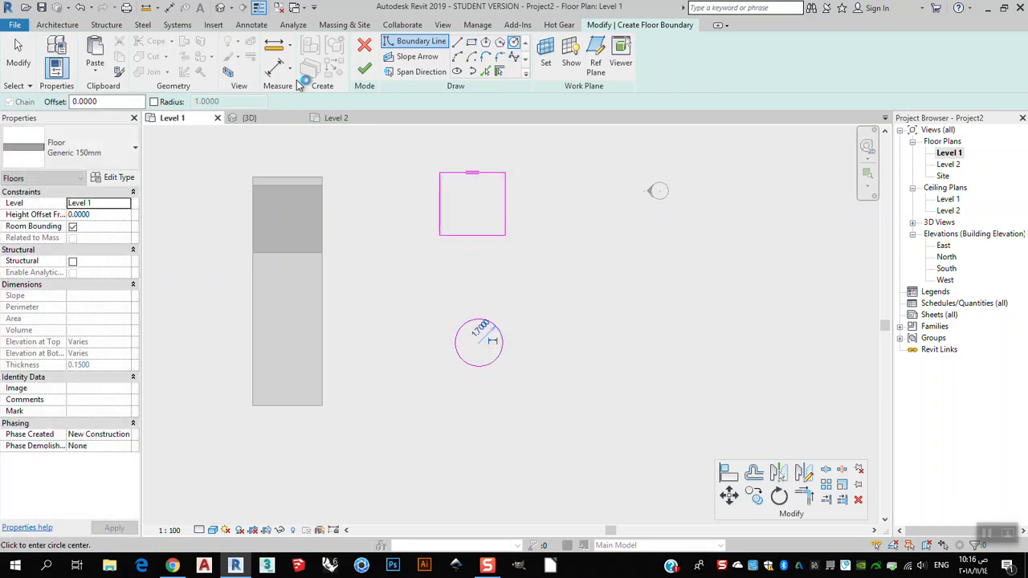
left_click(365, 70)
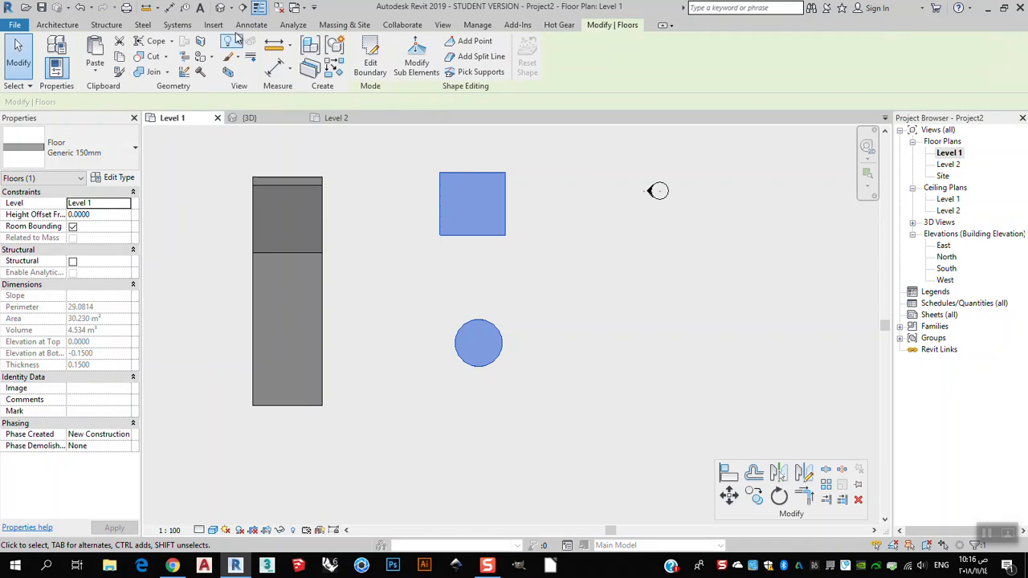
In the 3D view, select the new floor to examine whether its rectangular and circular parts form a single element
left_click(246, 119)
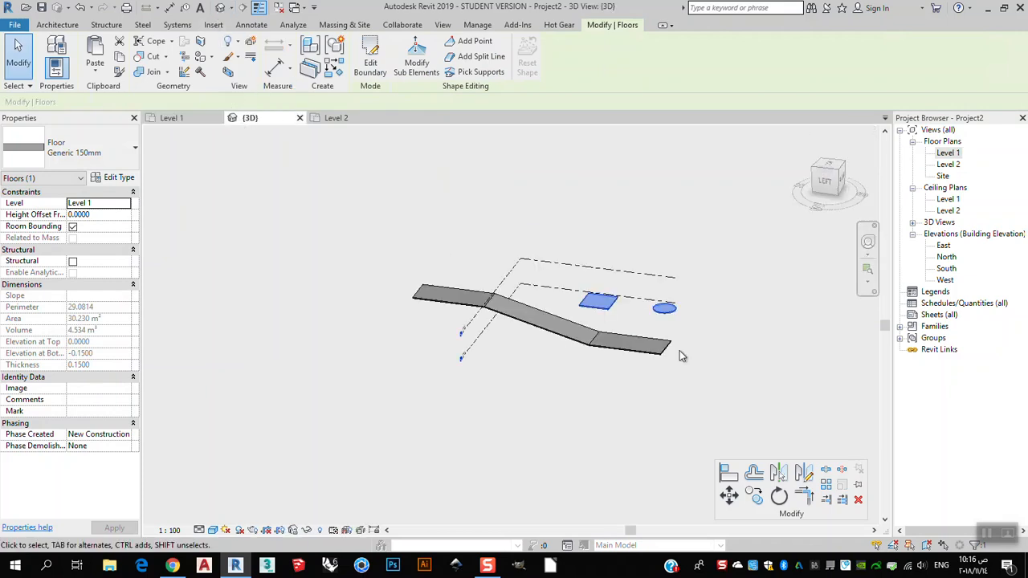
scroll(646, 289, "up", 3)
left_click(752, 314)
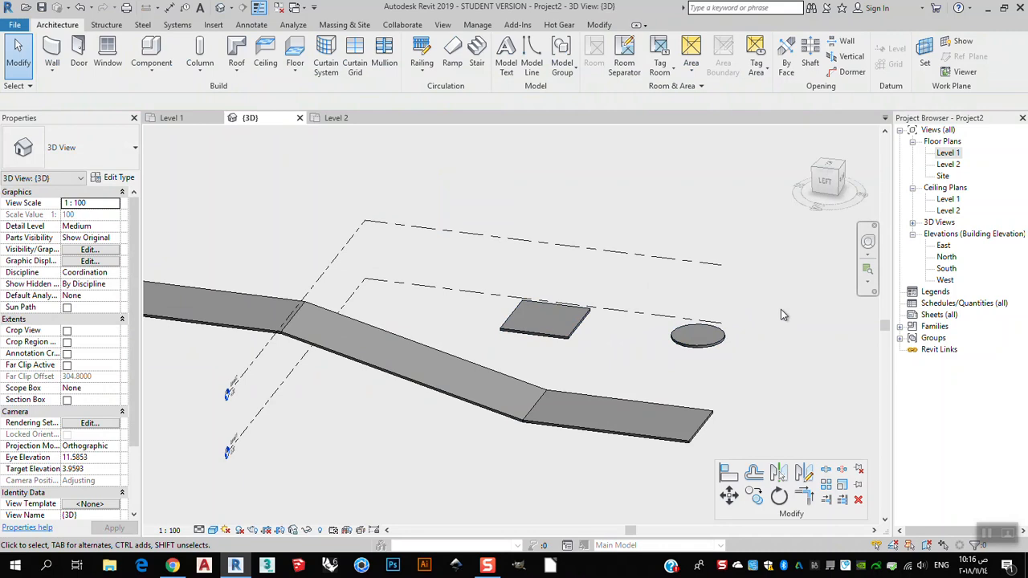
left_click(723, 344)
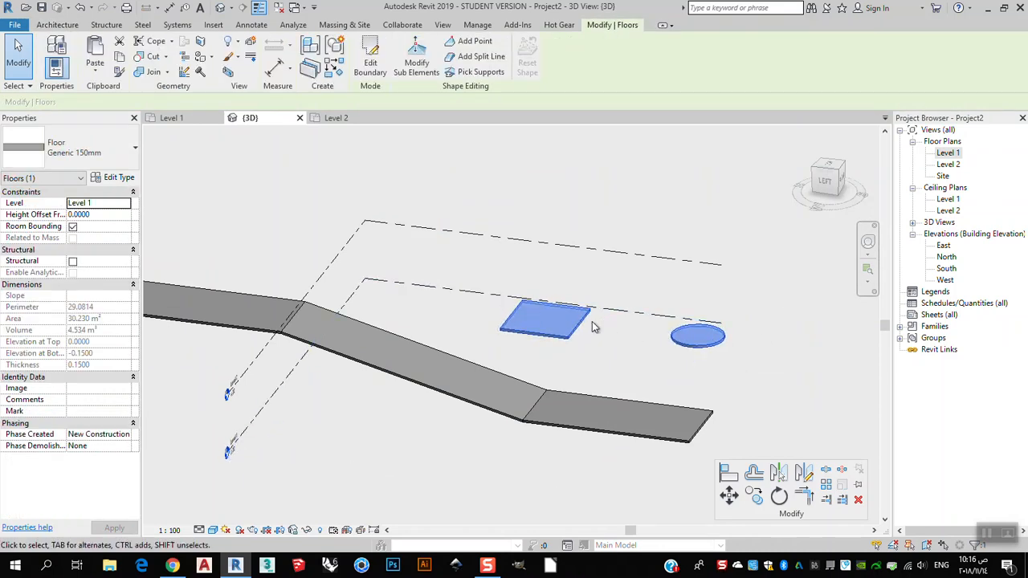
mouse_move(697, 325)
middle_mouse_down("shift")
mouse_move(737, 324)
mouse_move(629, 342)
middle_mouse_up("shift")
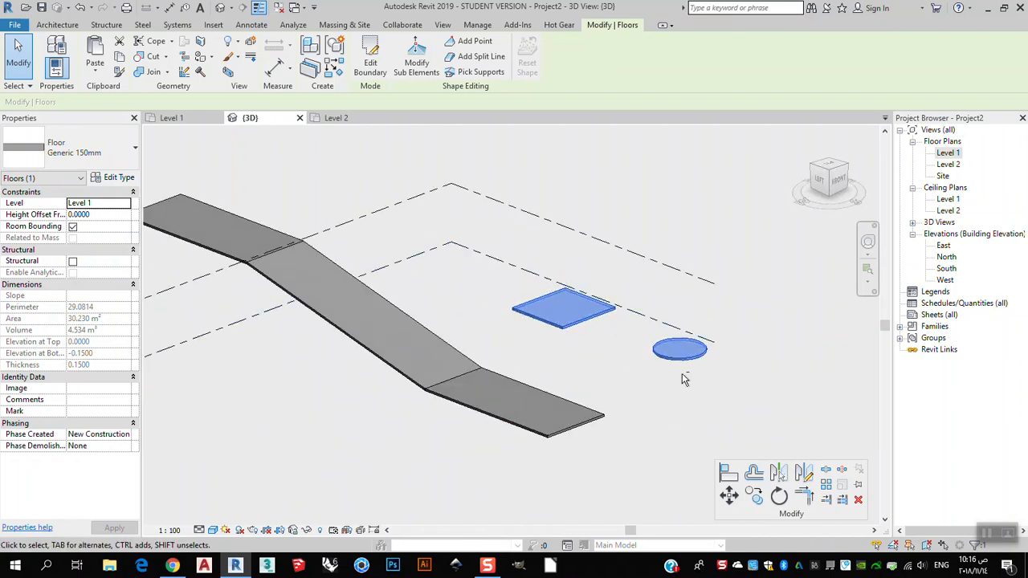
scroll(651, 360, "up", 3)
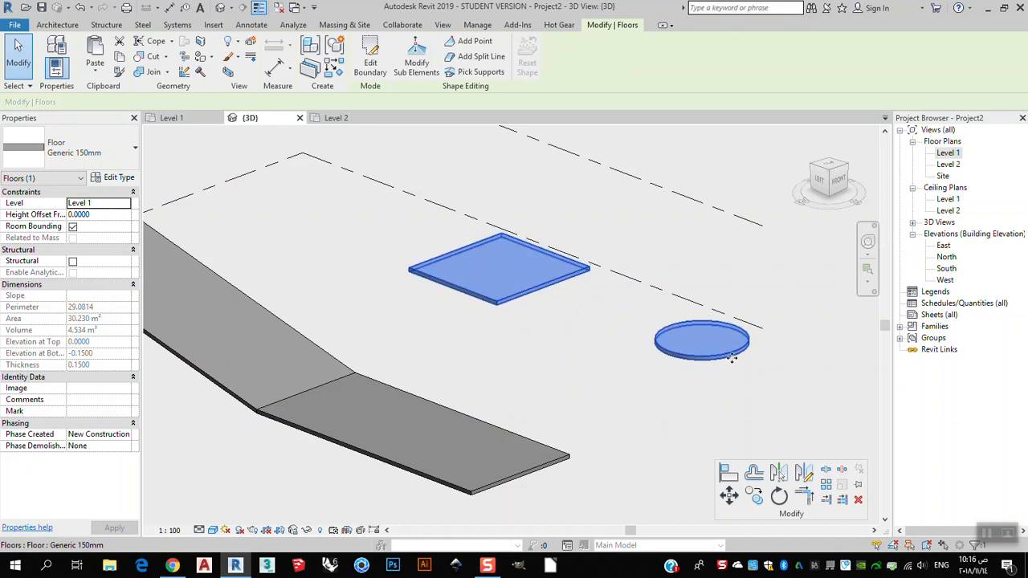
Edit the new floor's boundary and delete the circle from the sketch
left_click(835, 342)
left_click(736, 355)
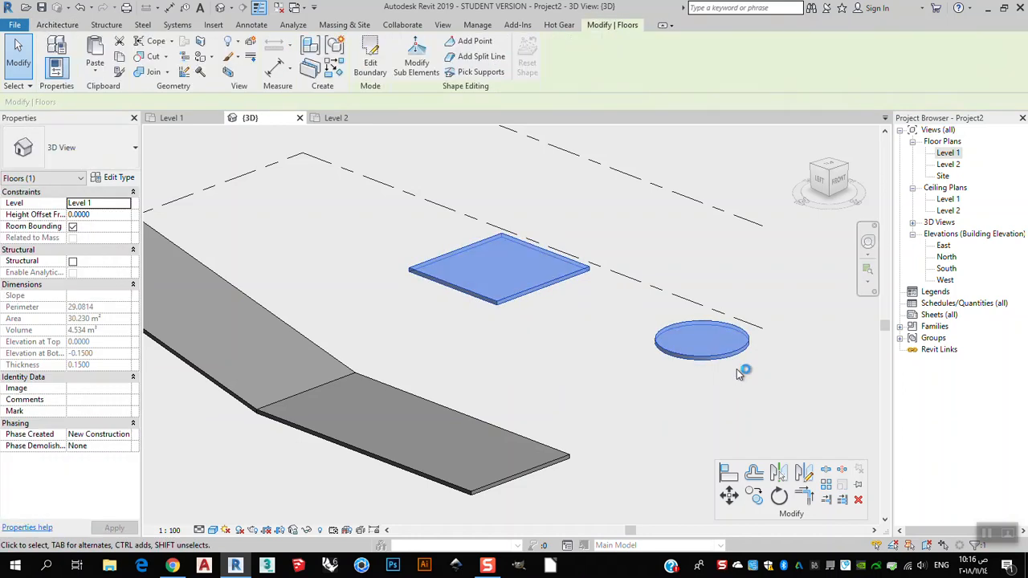
double_click(736, 354)
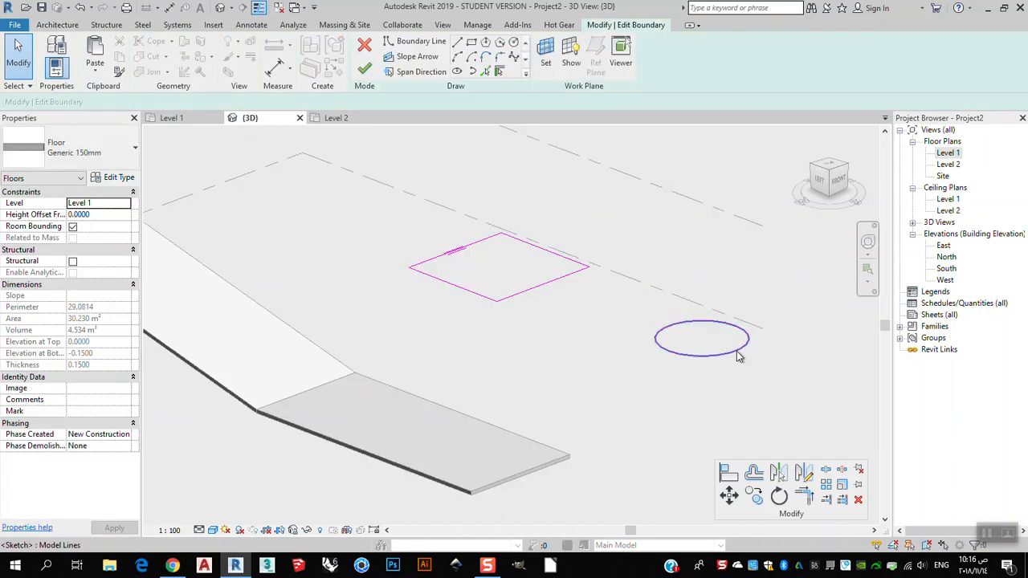
left_click(736, 350)
key("Delete")
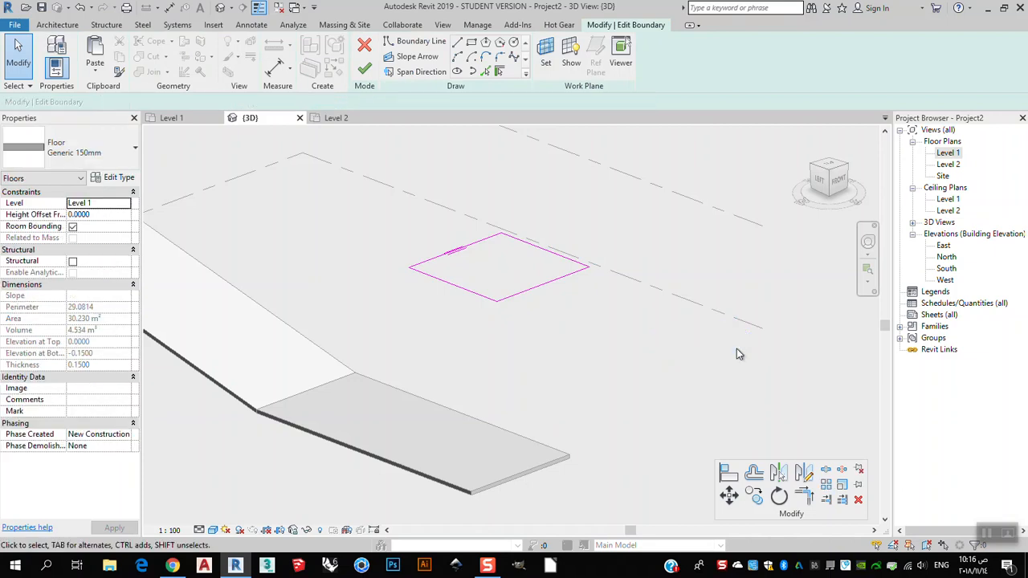